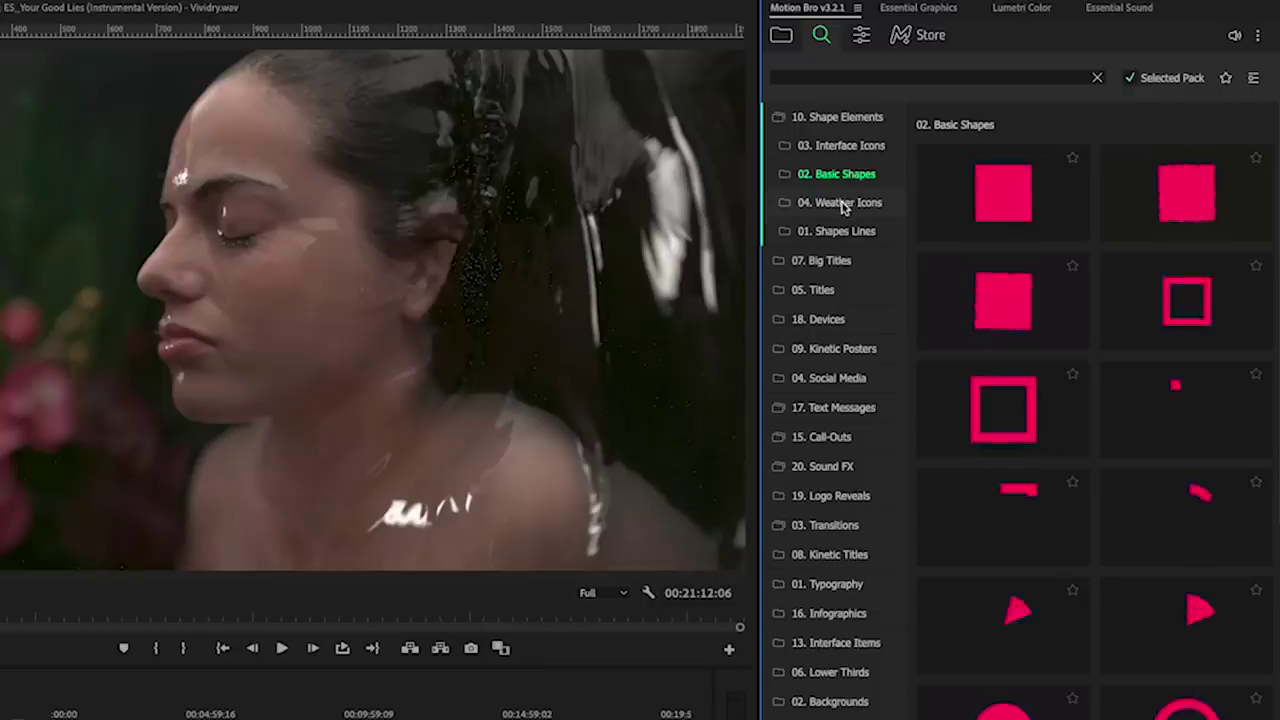
# Browse Motion Bro's Weather Icons and Big Titles categories, then make the title composition square.
pyautogui.click(841, 204)
pyautogui.click(836, 262)
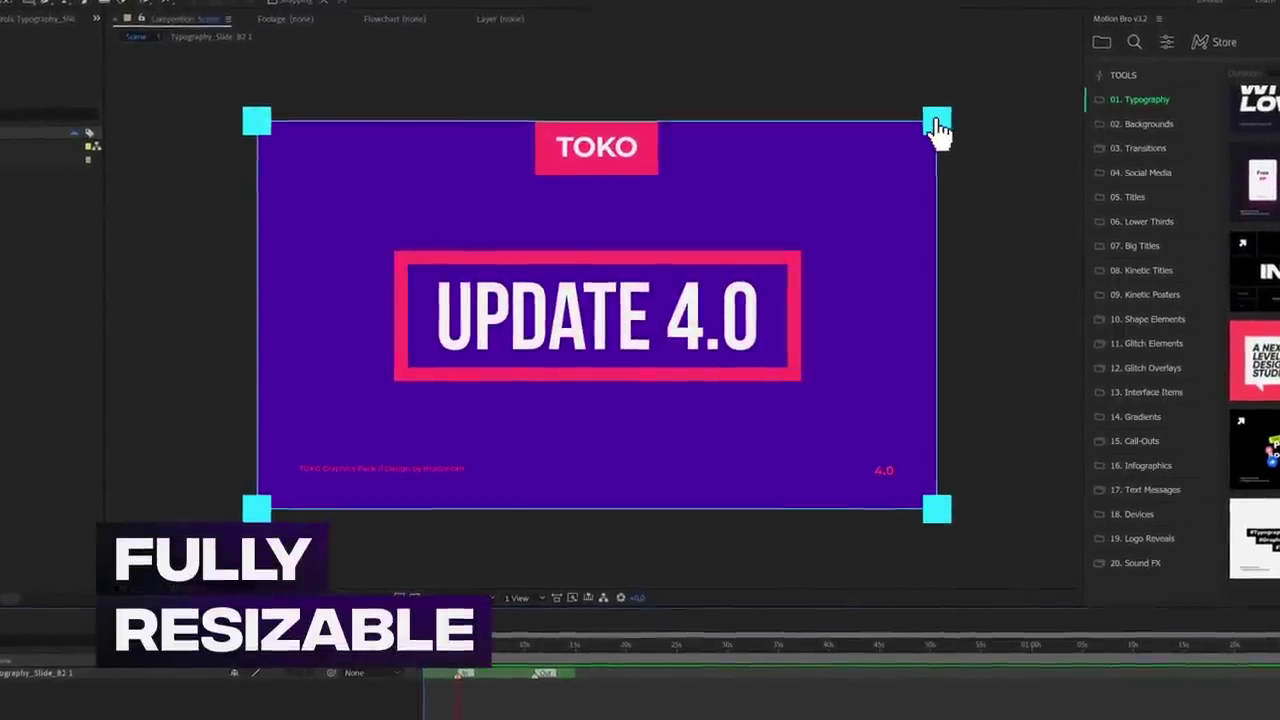
pyautogui.moveTo(934, 129)
pyautogui.mouseDown()
pyautogui.moveTo(720, 126)
pyautogui.moveTo(894, 200)
pyautogui.moveTo(948, 130)
pyautogui.mouseUp()
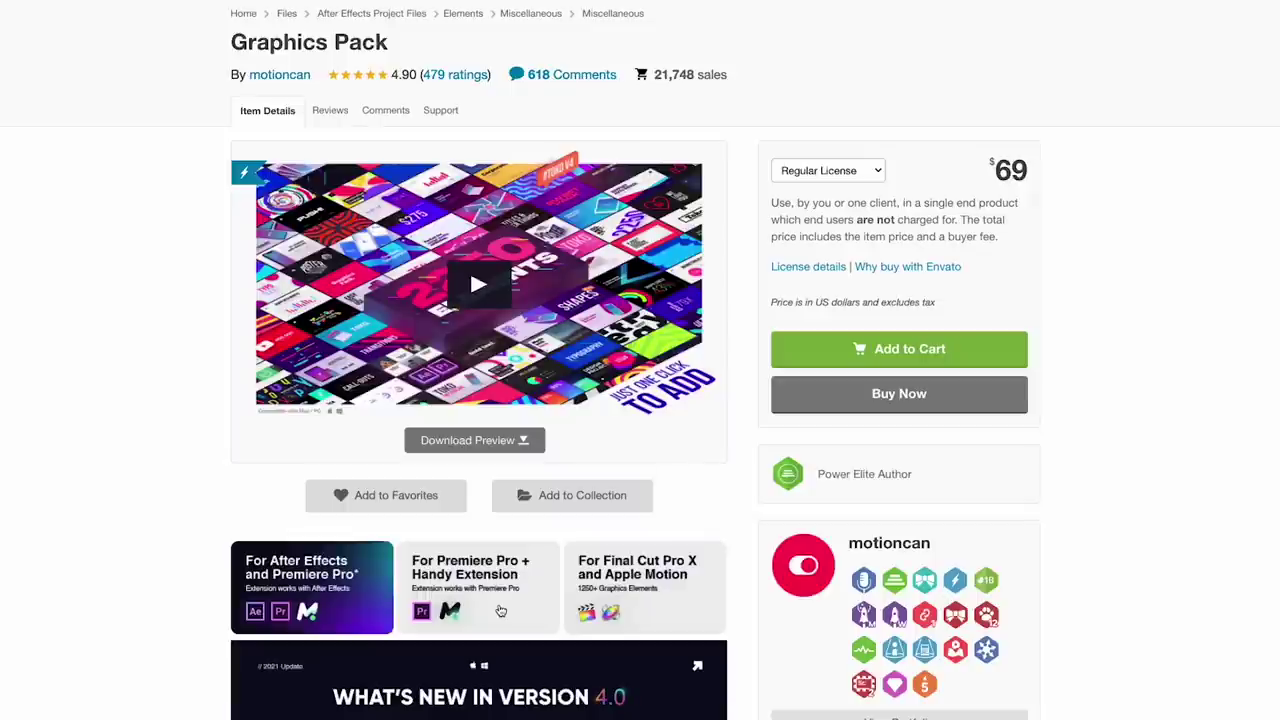
# Switch to the Graphics Pack's 'For Premiere Pro + Handy Extension' version.
pyautogui.click(501, 611)
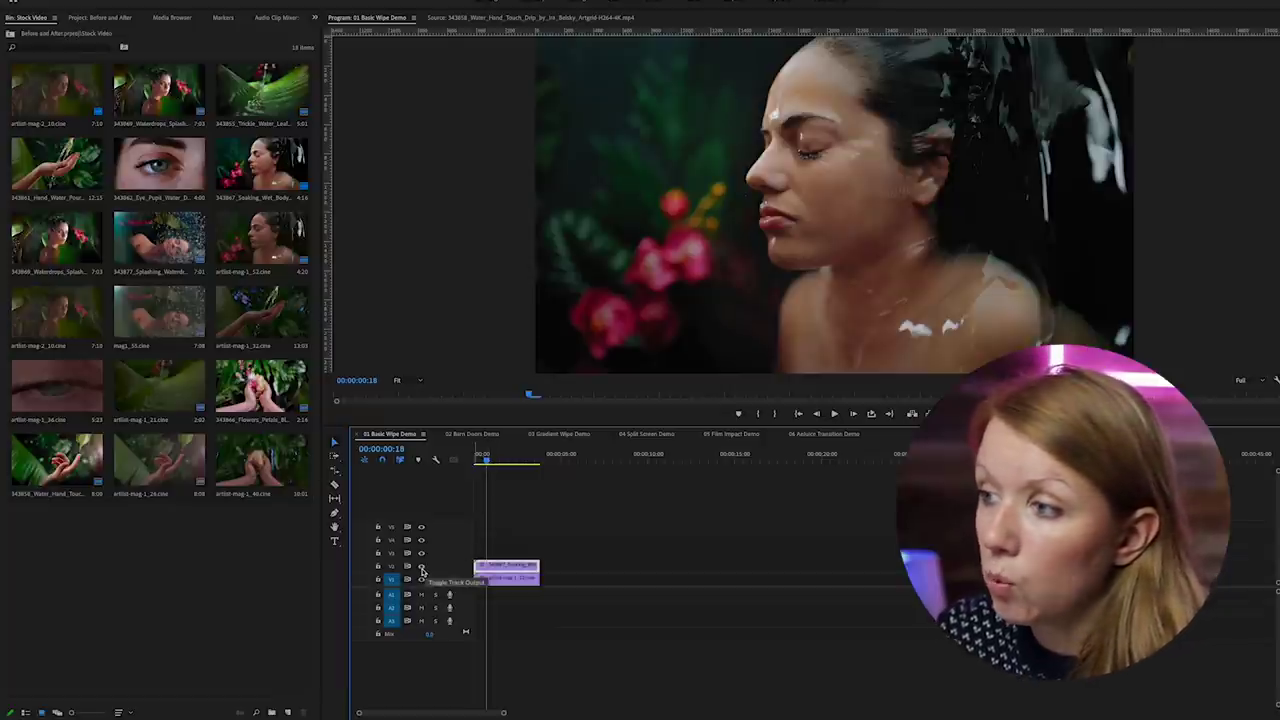
pyautogui.click(421, 567)
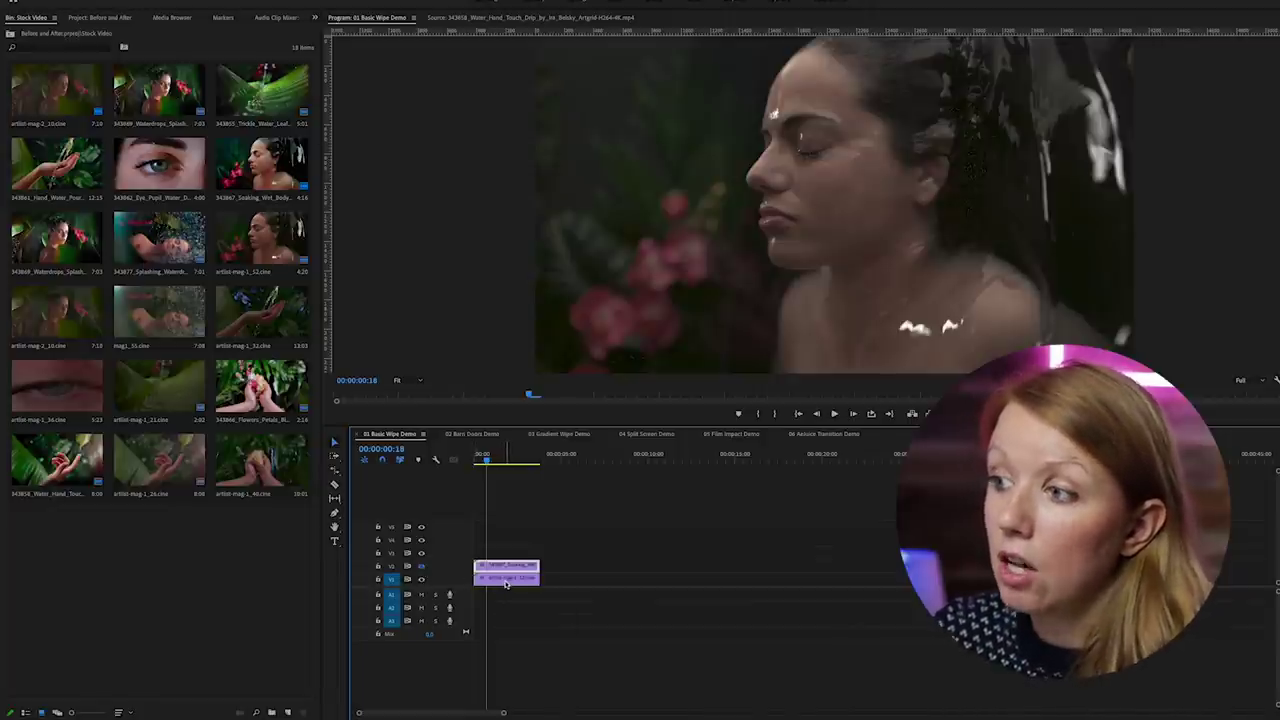
pyautogui.click(421, 567)
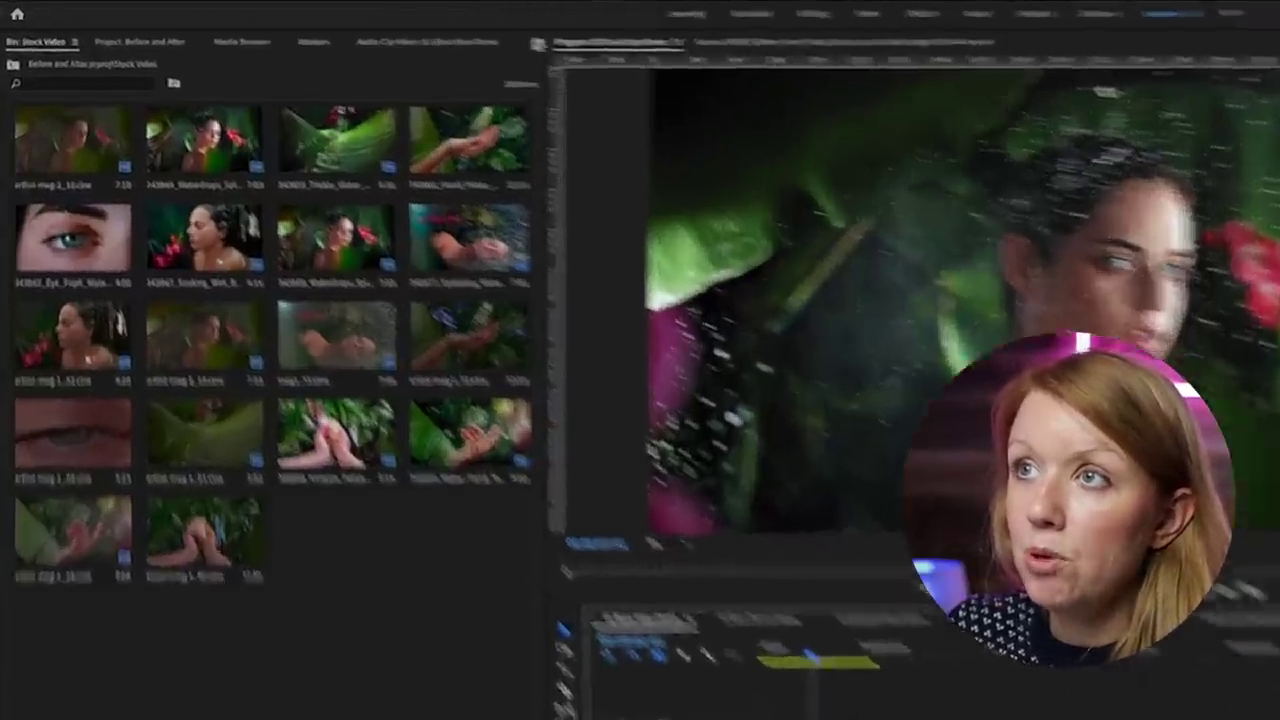
# Apply the Wipe transition from the wipe-filtered Effects panel to the start of V2's clip.
pyautogui.click(380, 29)
pyautogui.click(783, 208)
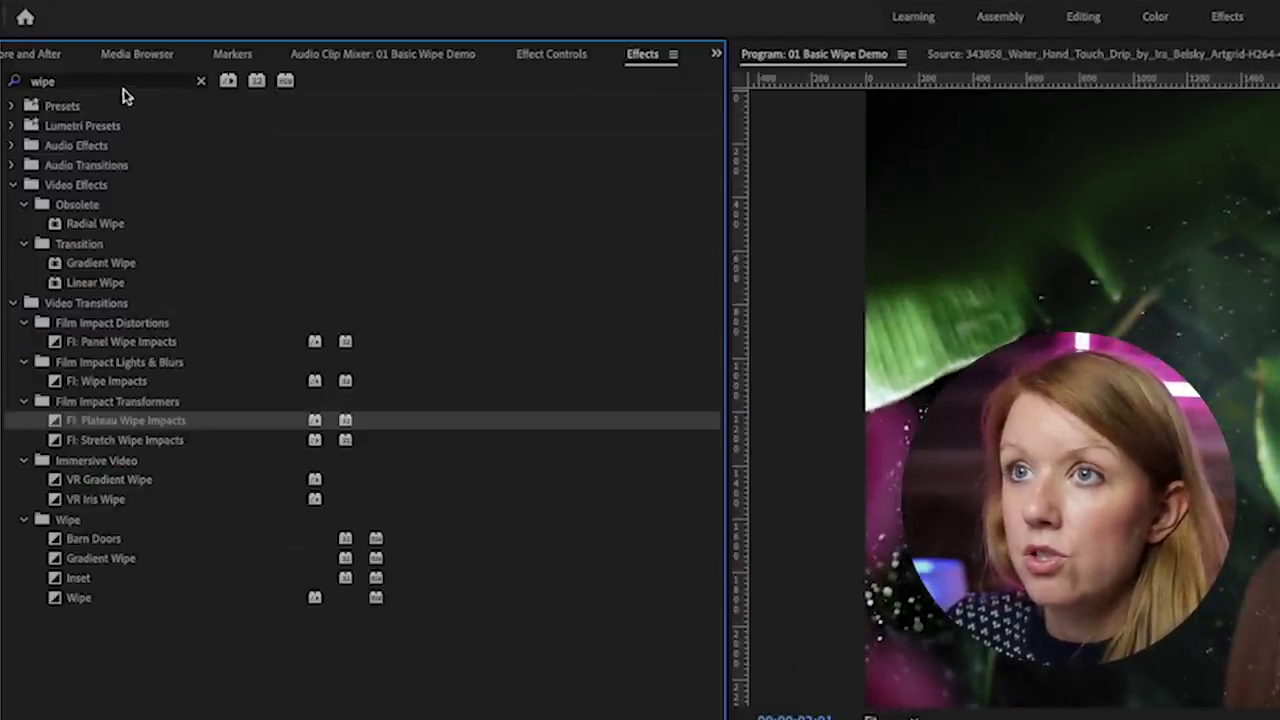
pyautogui.click(66, 520)
pyautogui.click(116, 600)
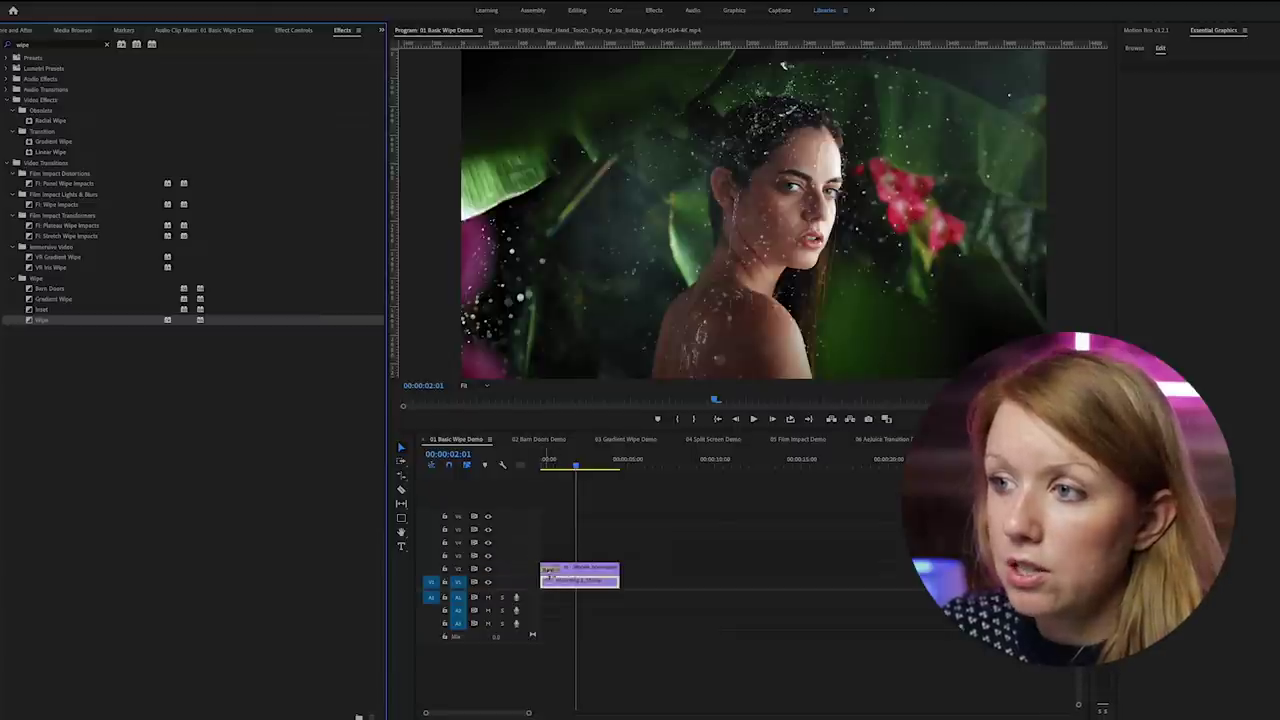
pyautogui.moveTo(527, 714); pyautogui.dragTo(500, 713)
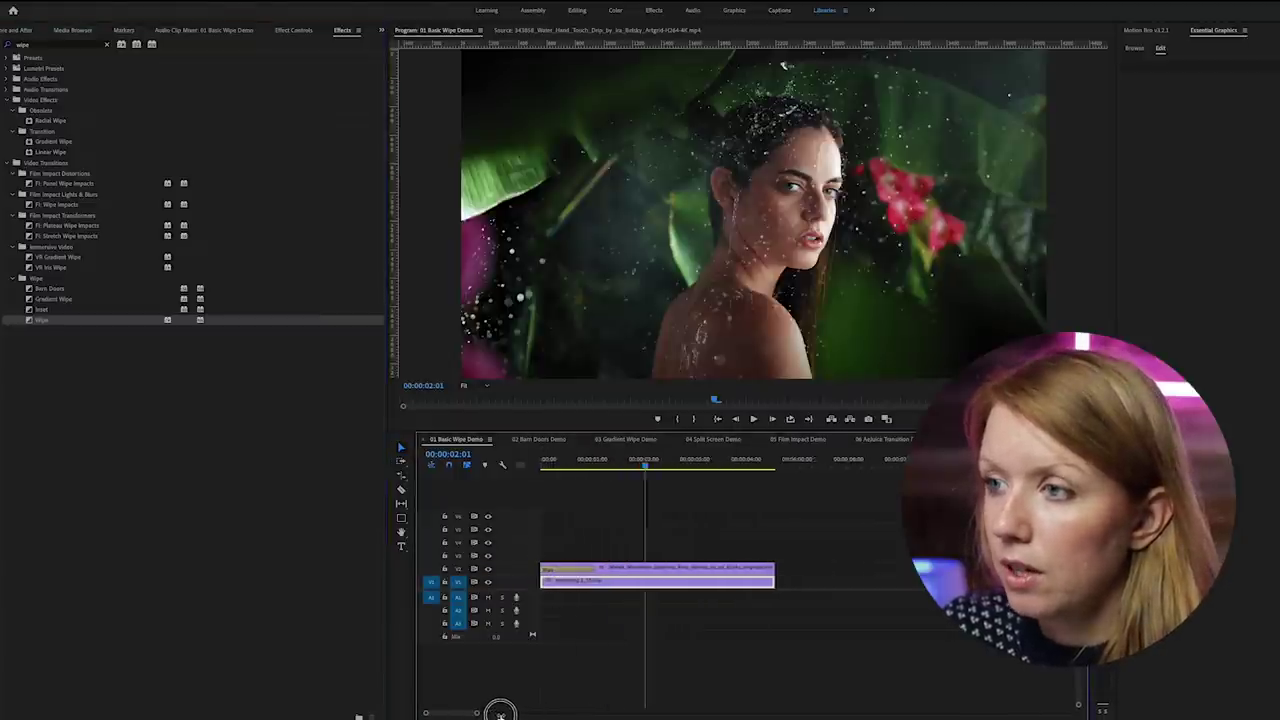
# Preview the wipe and trim the graded clip's start slightly later.
pyautogui.click(560, 463)
pyautogui.press('space')
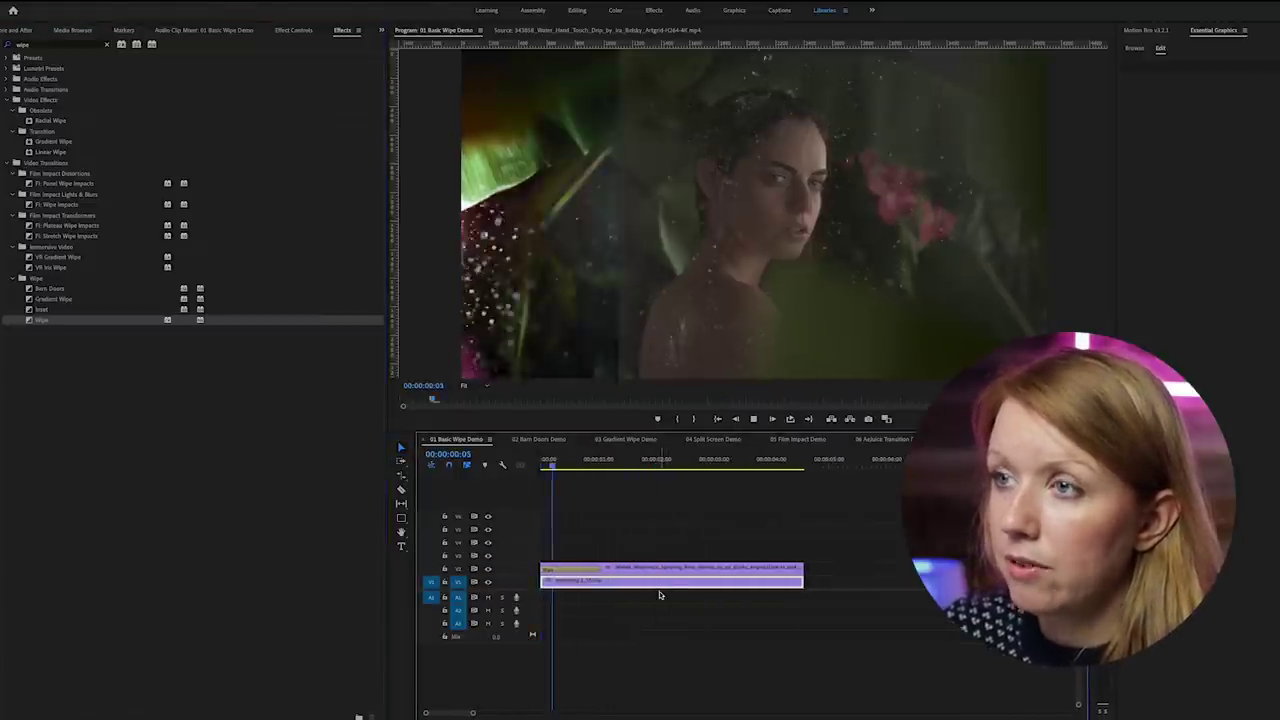
pyautogui.press('space')
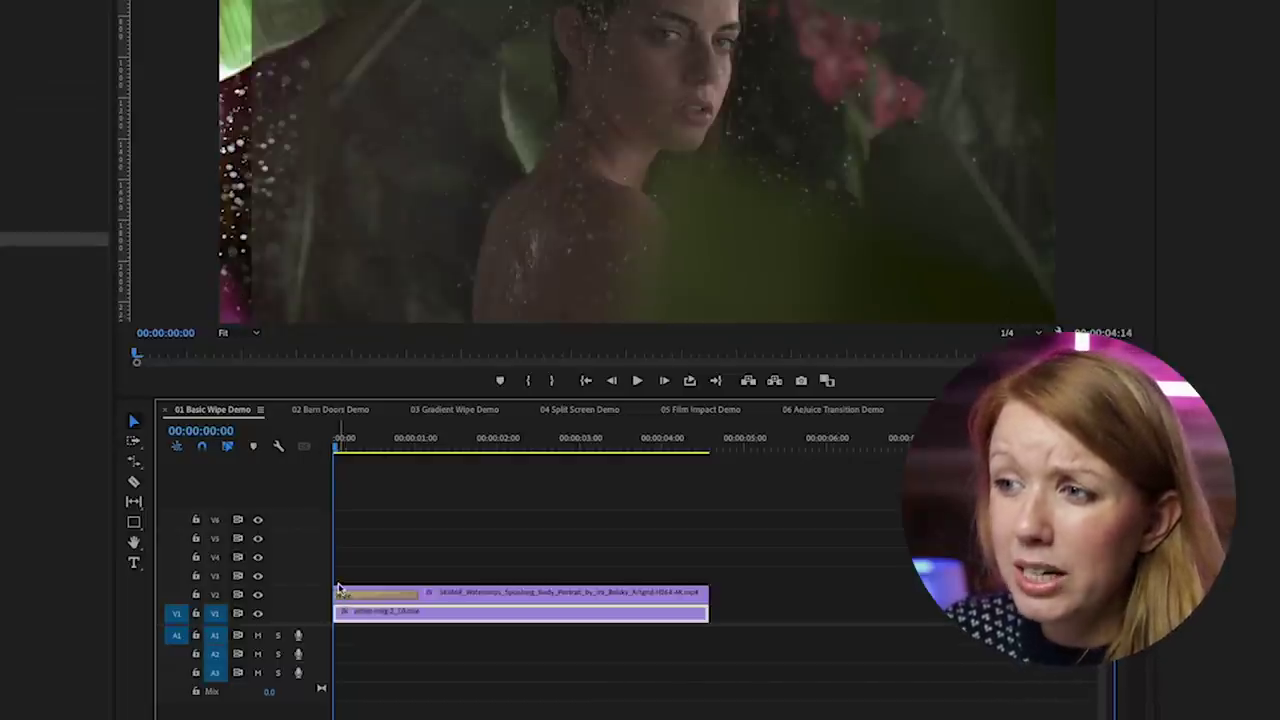
pyautogui.moveTo(343, 591); pyautogui.dragTo(349, 591)
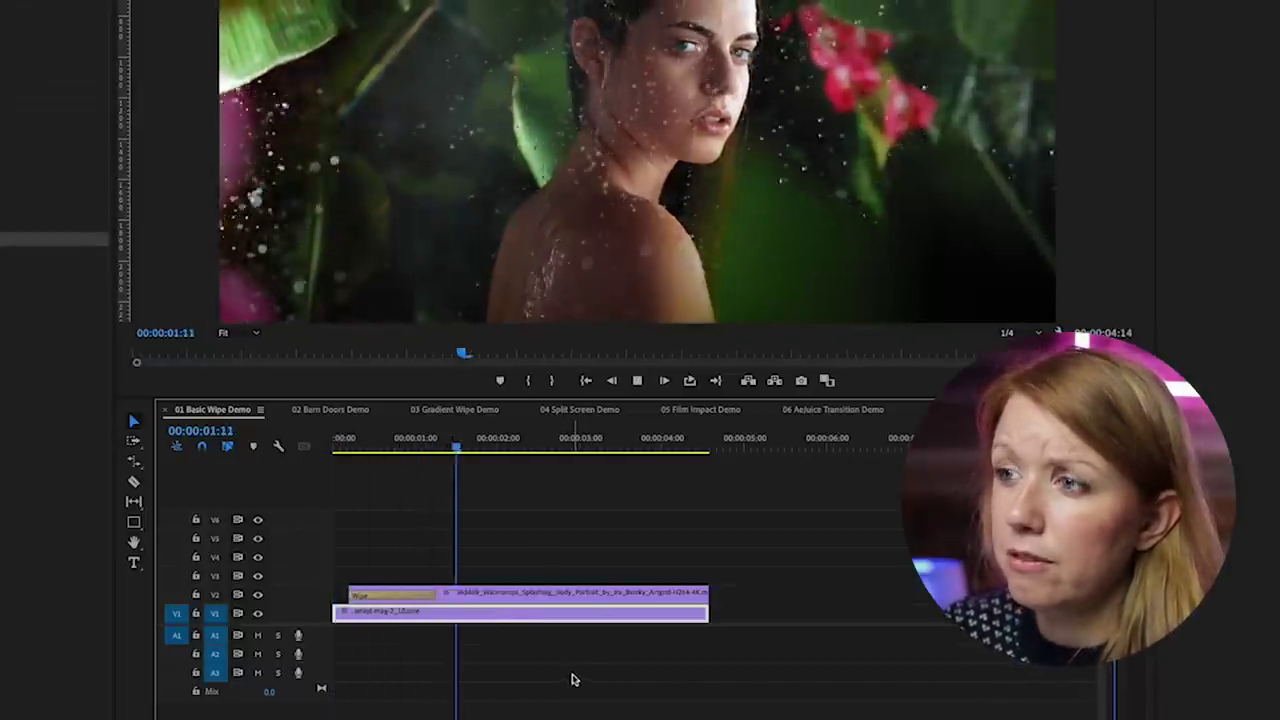
pyautogui.press('space')
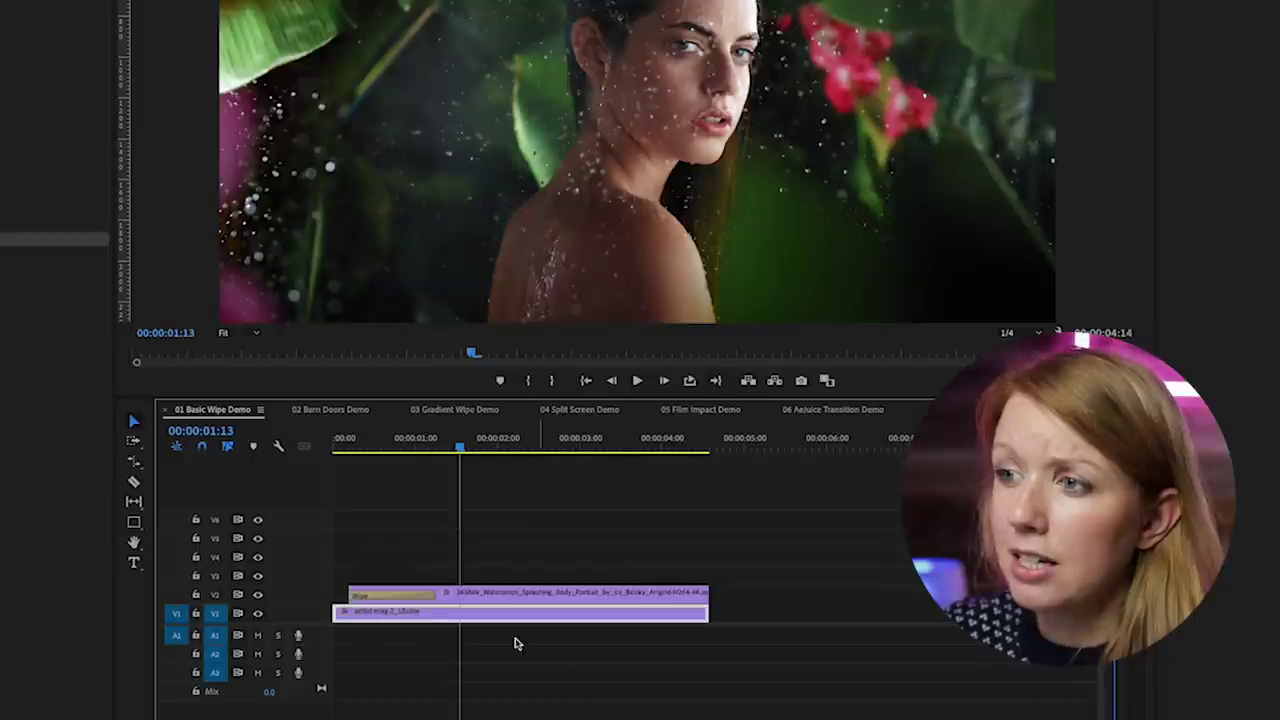
# Lengthen the Wipe transition to 00:00:01:07 and play it back from the start.
pyautogui.click(433, 595)
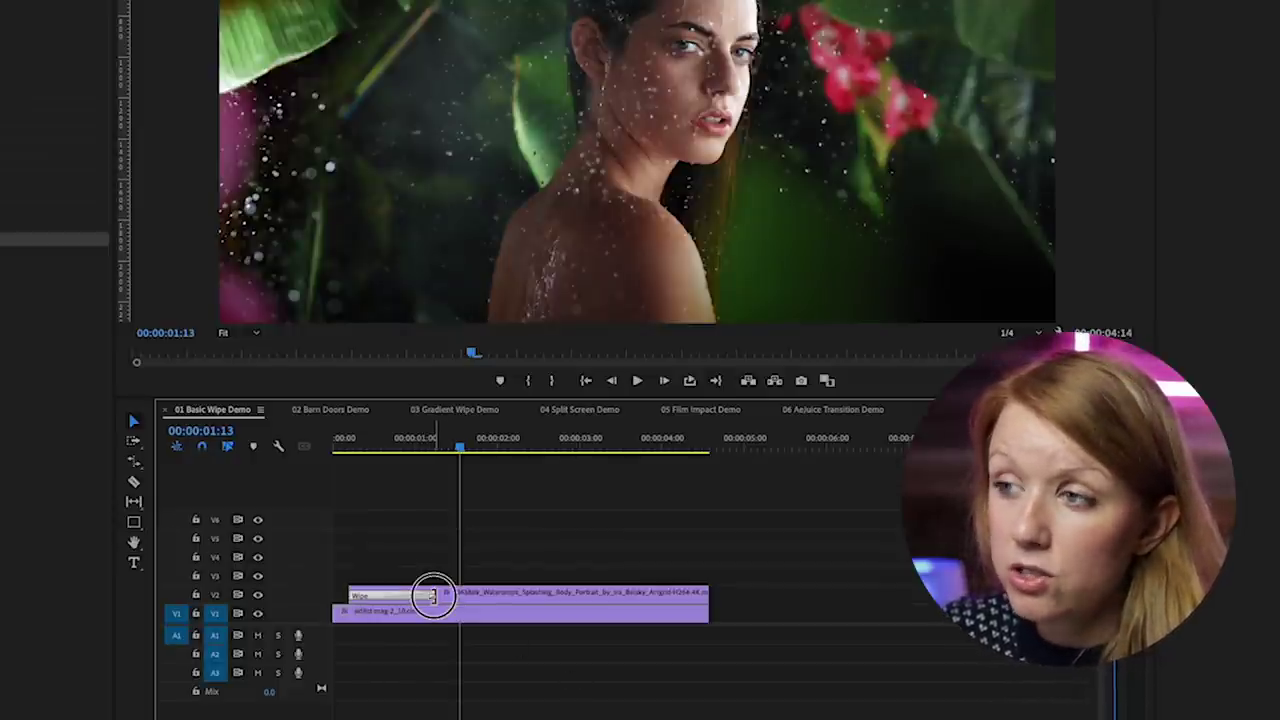
pyautogui.moveTo(433, 596); pyautogui.dragTo(456, 597)
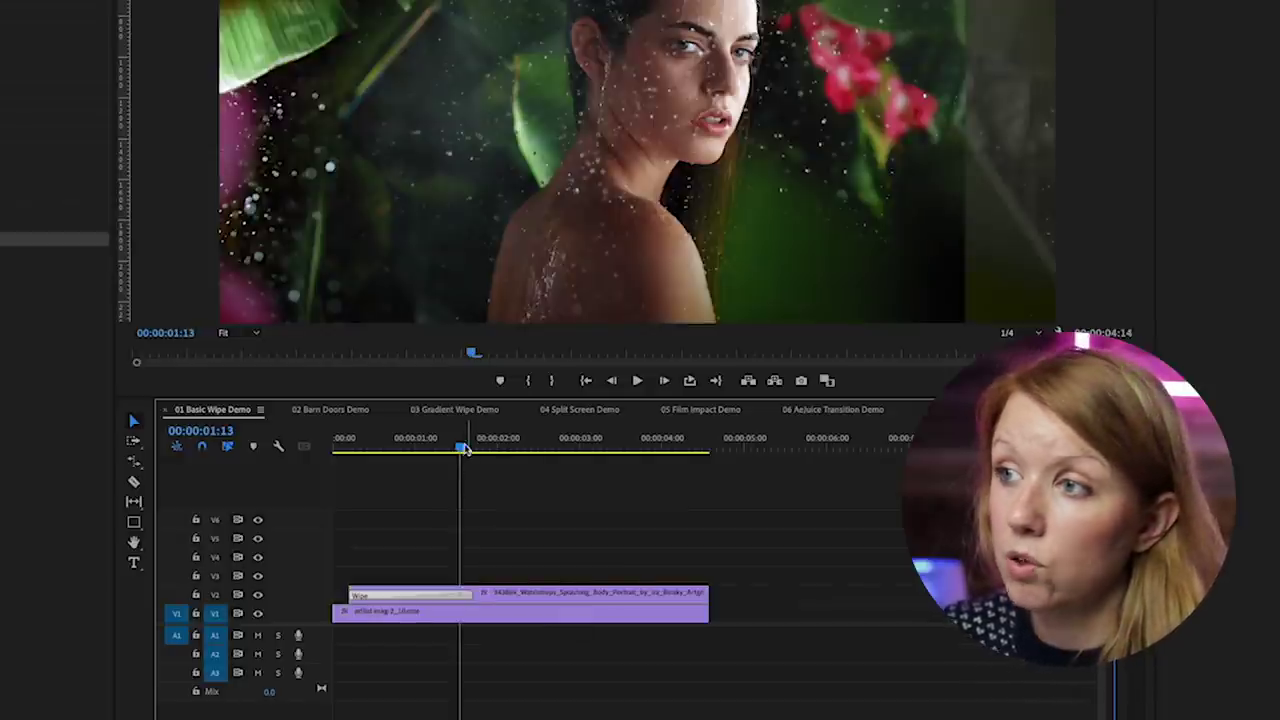
pyautogui.moveTo(465, 449); pyautogui.dragTo(337, 449)
pyautogui.press('space')
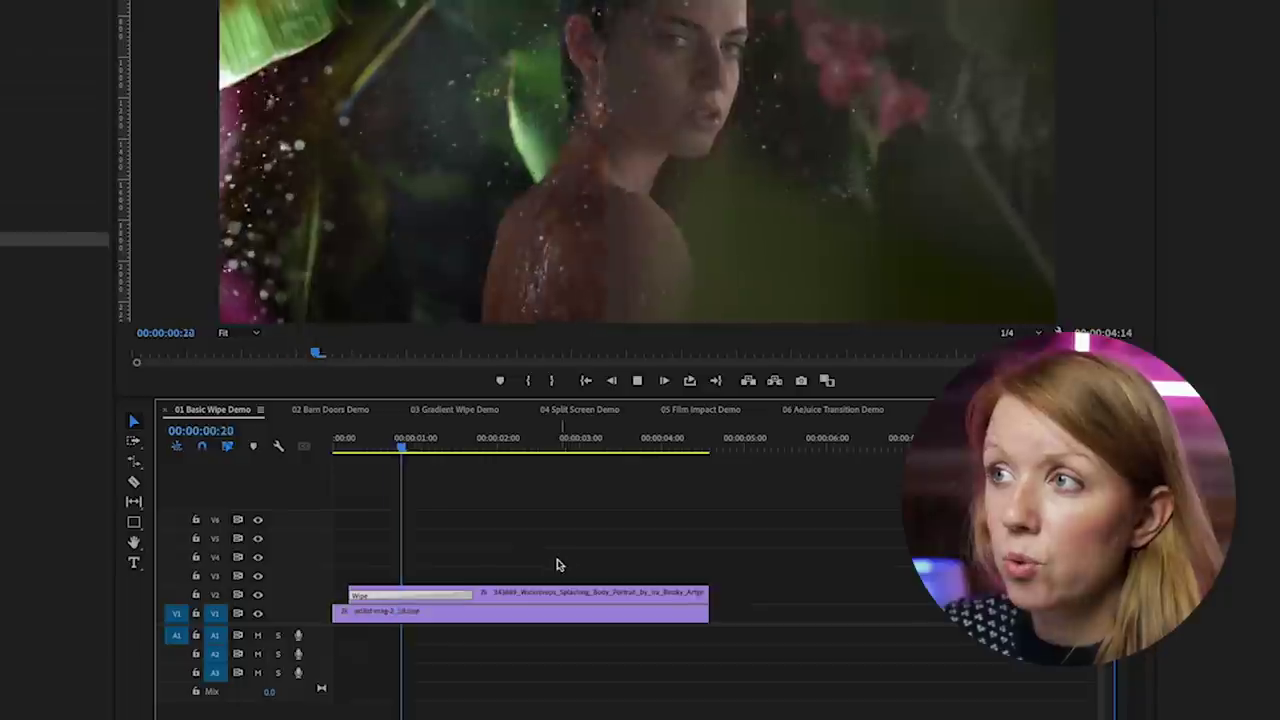
pyautogui.press('space')
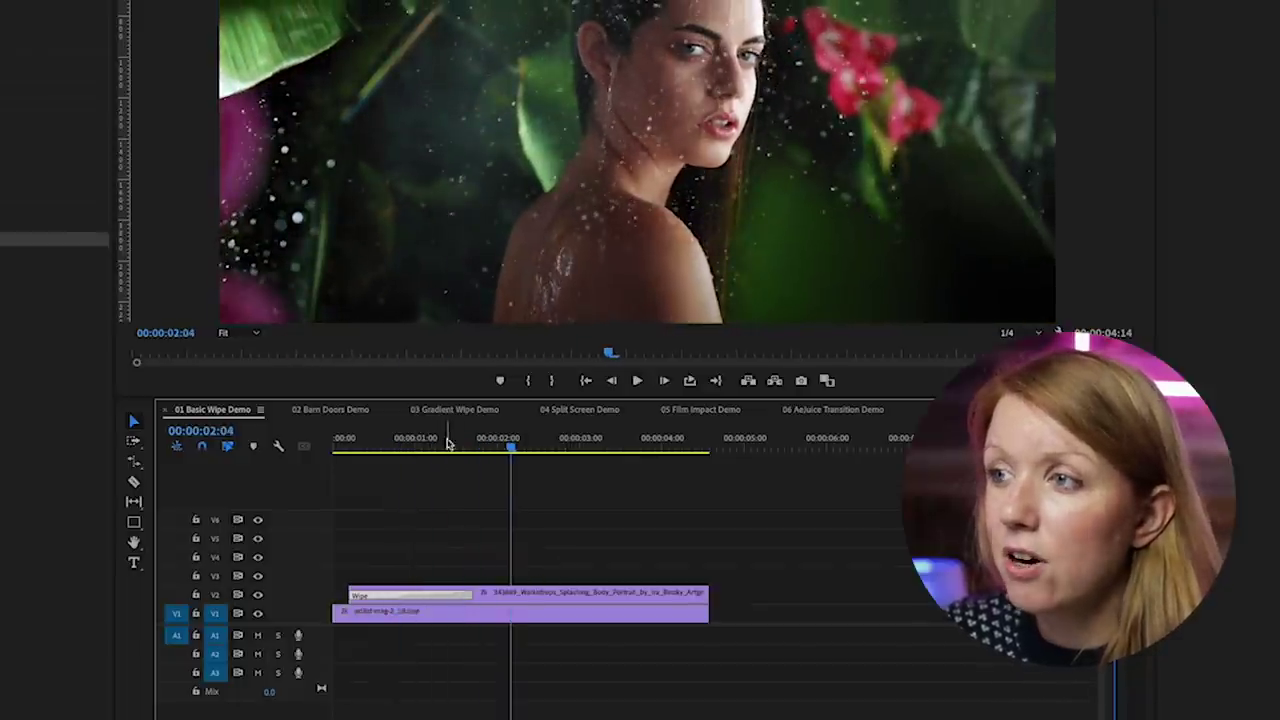
pyautogui.moveTo(448, 443); pyautogui.dragTo(405, 443)
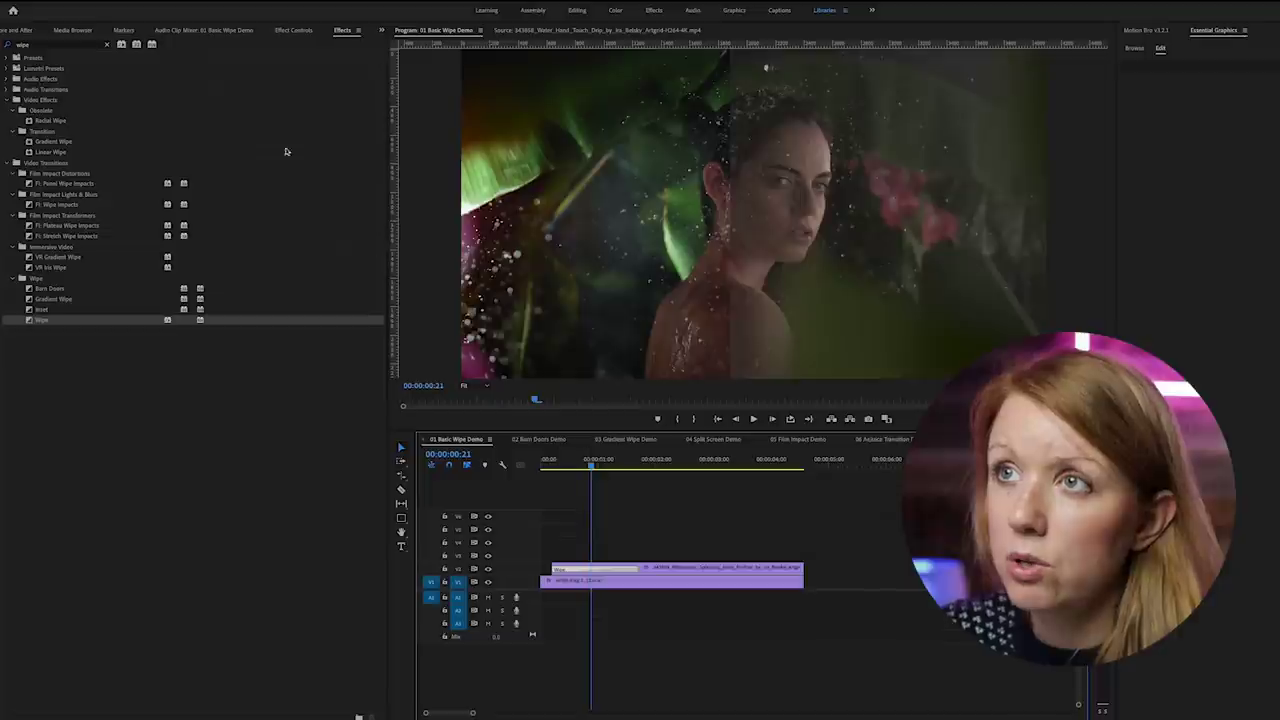
# Set the Wipe's Border Width to 15 and Border Color to white, then preview the bordered edge.
pyautogui.click(293, 30)
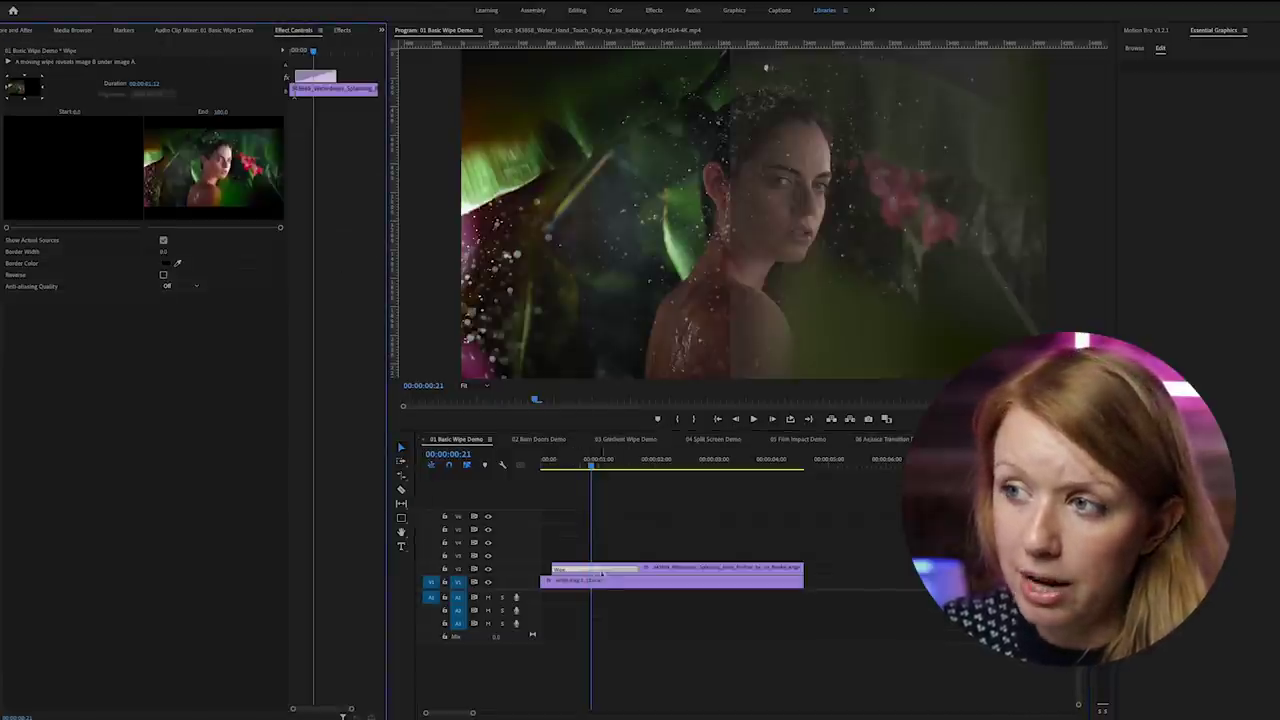
pyautogui.click(163, 251)
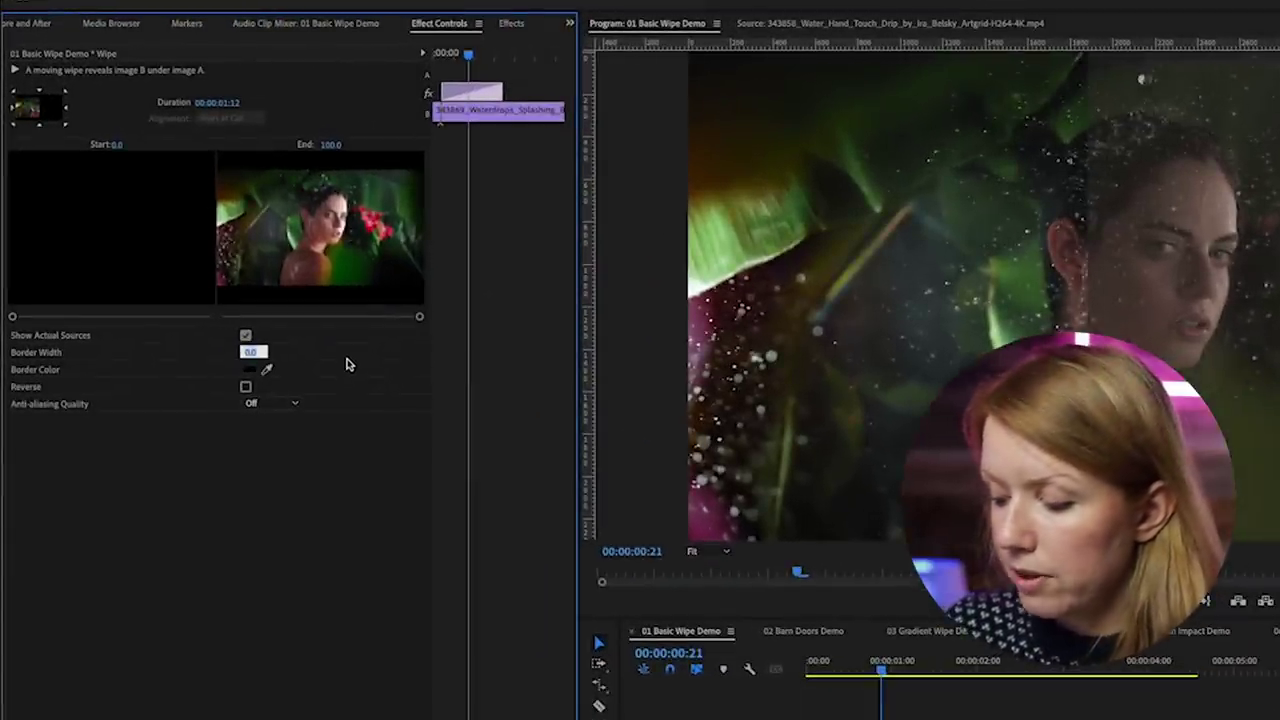
pyautogui.write('15')
pyautogui.press('Return')
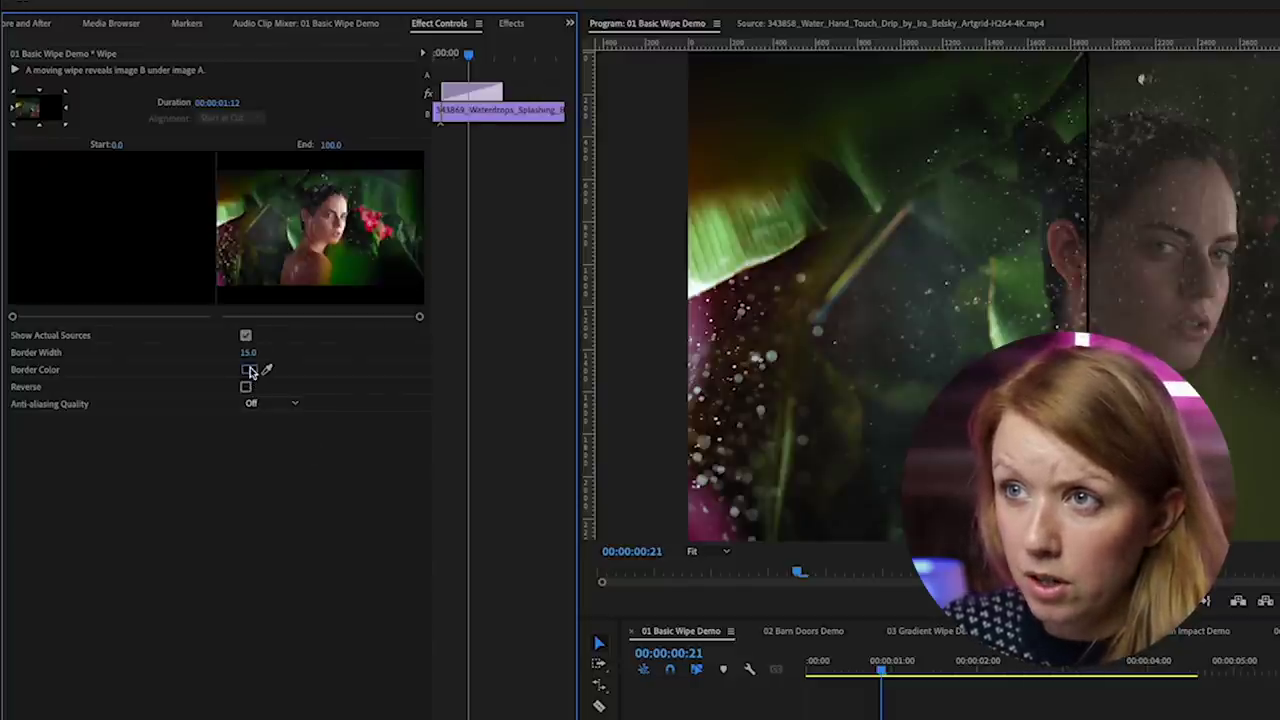
pyautogui.click(249, 370)
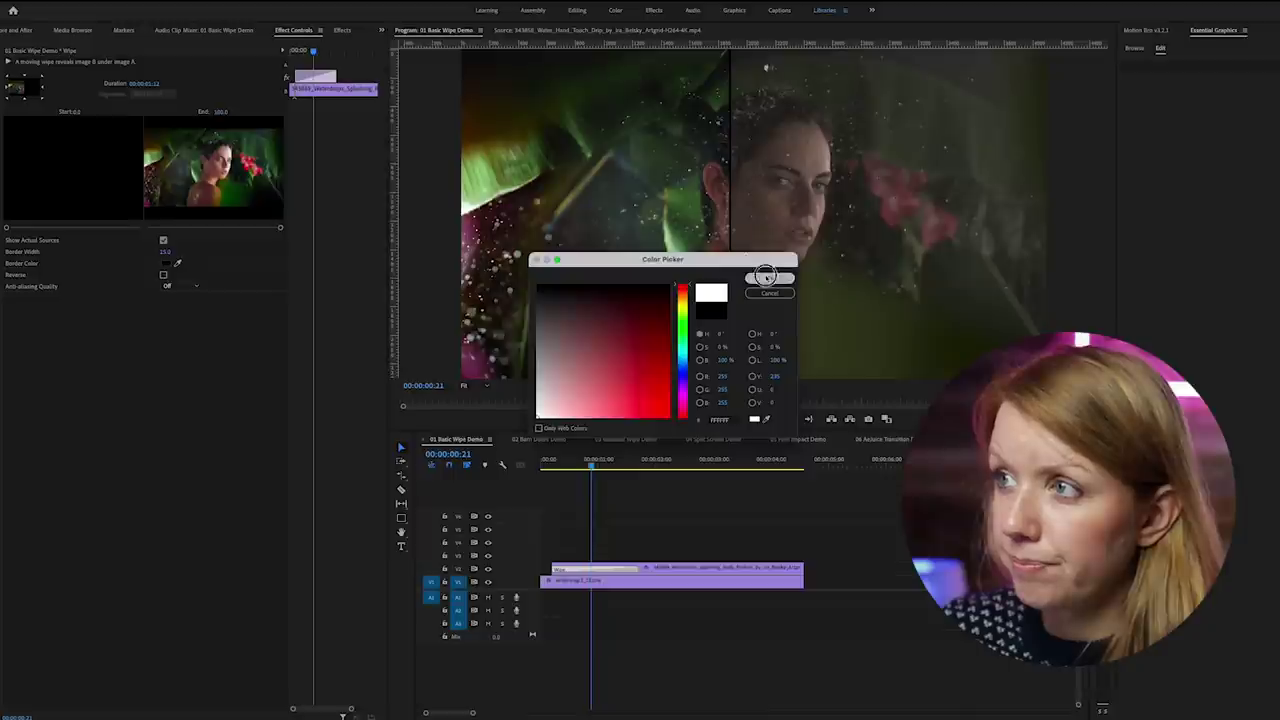
pyautogui.click(771, 276)
pyautogui.click(585, 461)
pyautogui.press('space')
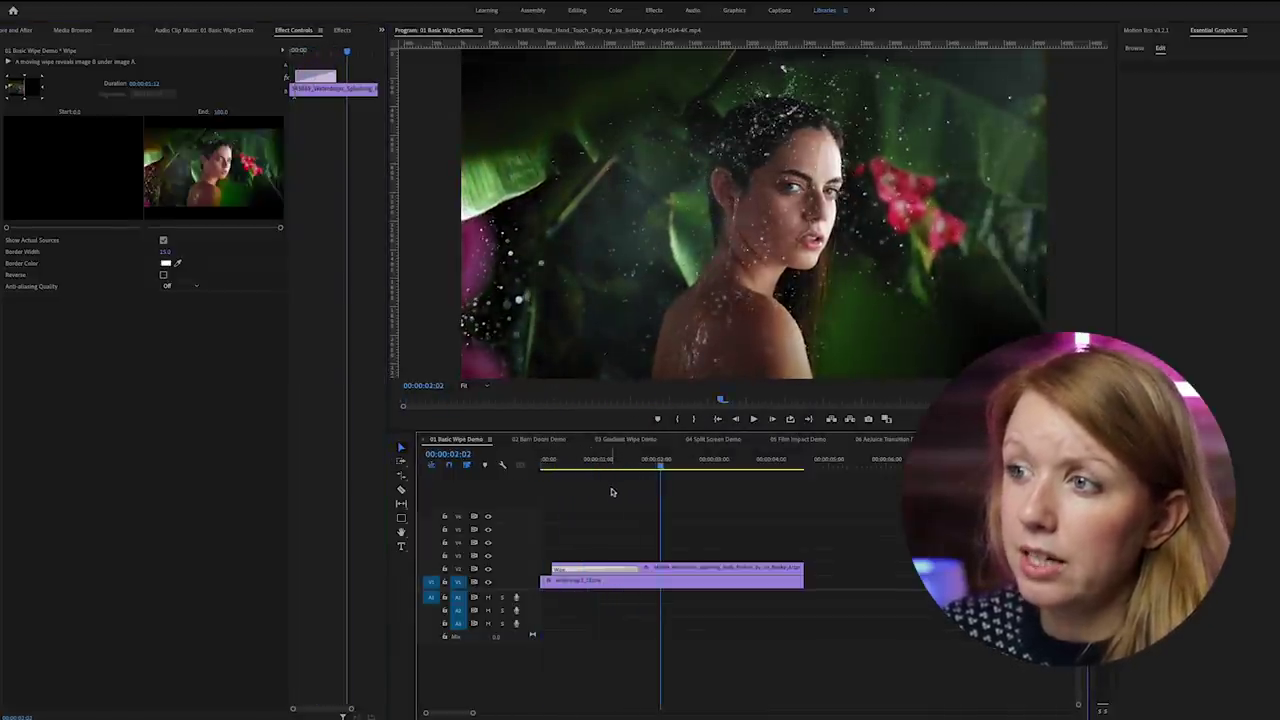
pyautogui.moveTo(618, 463)
pyautogui.mouseDown()
pyautogui.moveTo(582, 472)
pyautogui.moveTo(608, 472)
pyautogui.mouseUp()
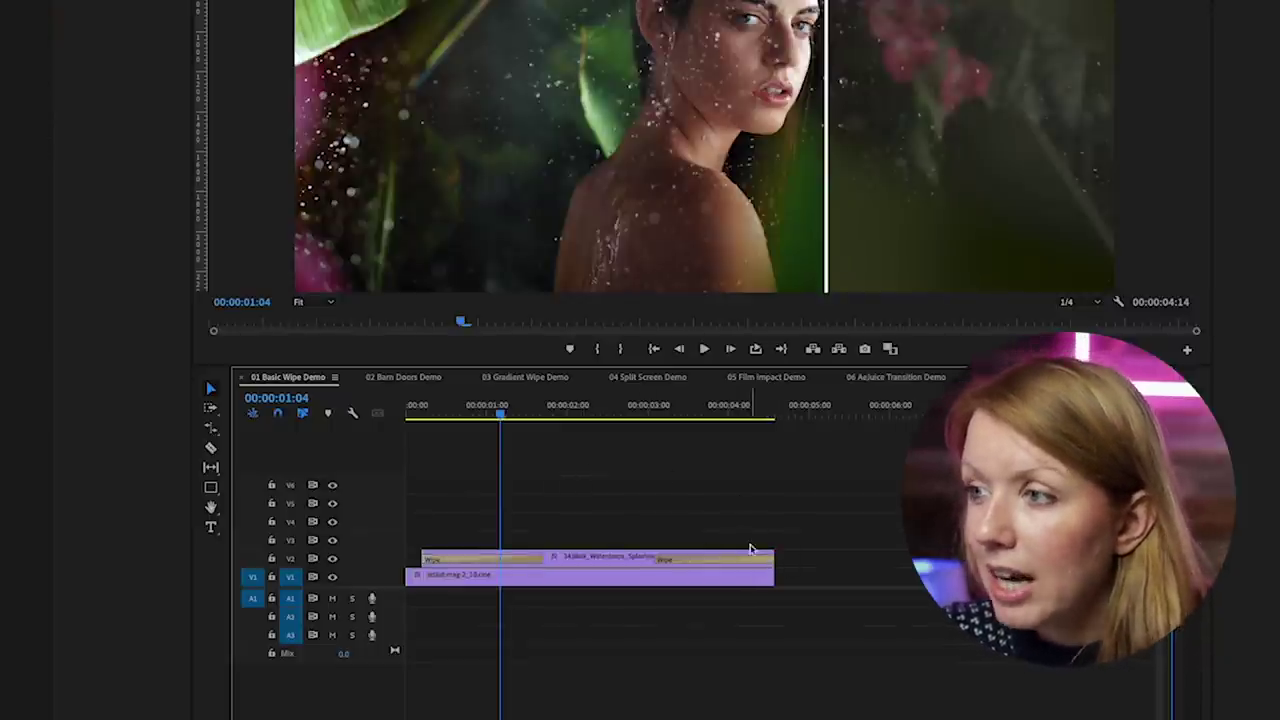
# Trim the graded clip's end, then shorten the closing Wipe and slide it later.
pyautogui.moveTo(766, 554); pyautogui.dragTo(760, 556)
pyautogui.click(763, 580)
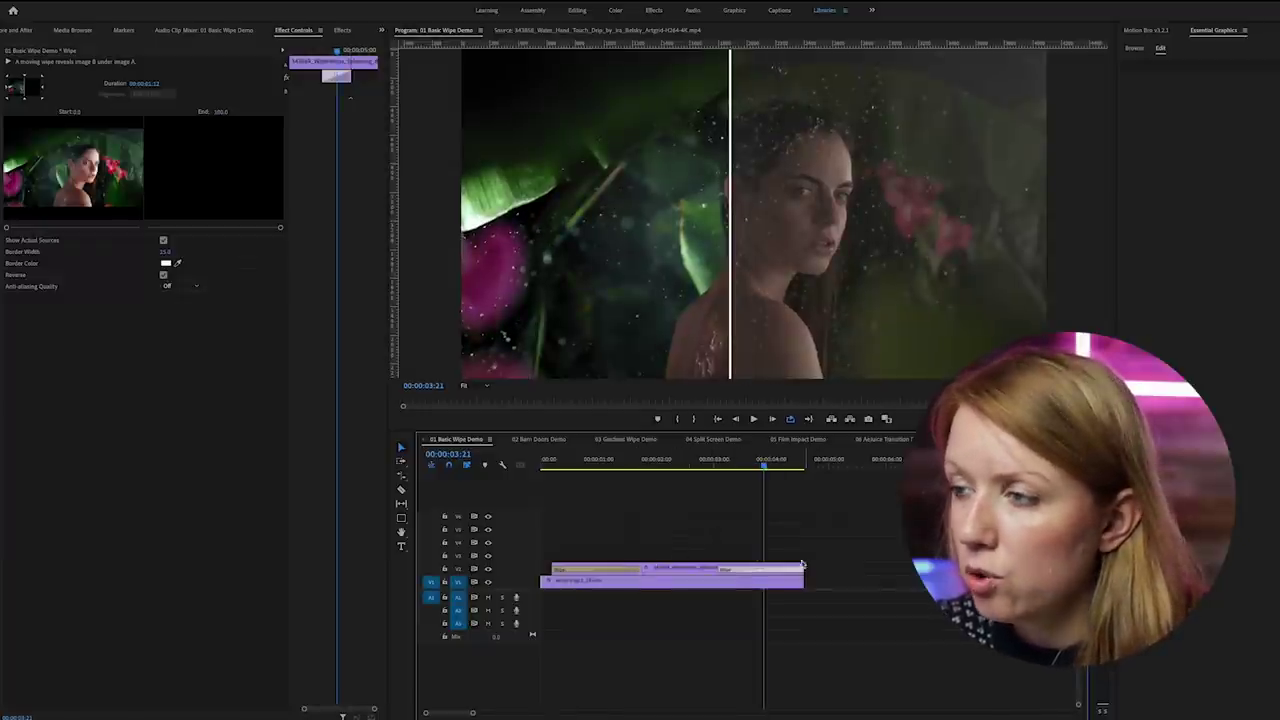
pyautogui.moveTo(798, 568); pyautogui.dragTo(778, 586)
pyautogui.moveTo(636, 567); pyautogui.dragTo(707, 571)
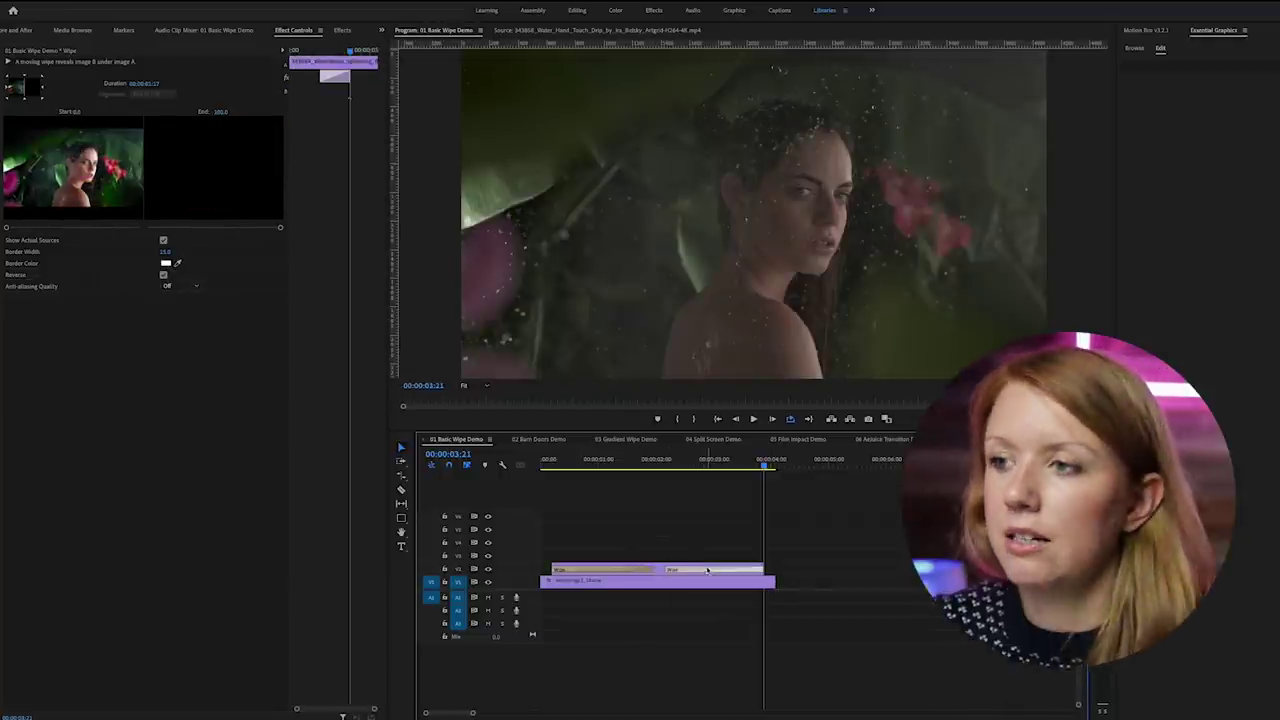
# Mark the clip's range ending at 00:00:04:00 and play it with Loop Playback on.
pyautogui.moveTo(768, 464); pyautogui.dragTo(772, 470)
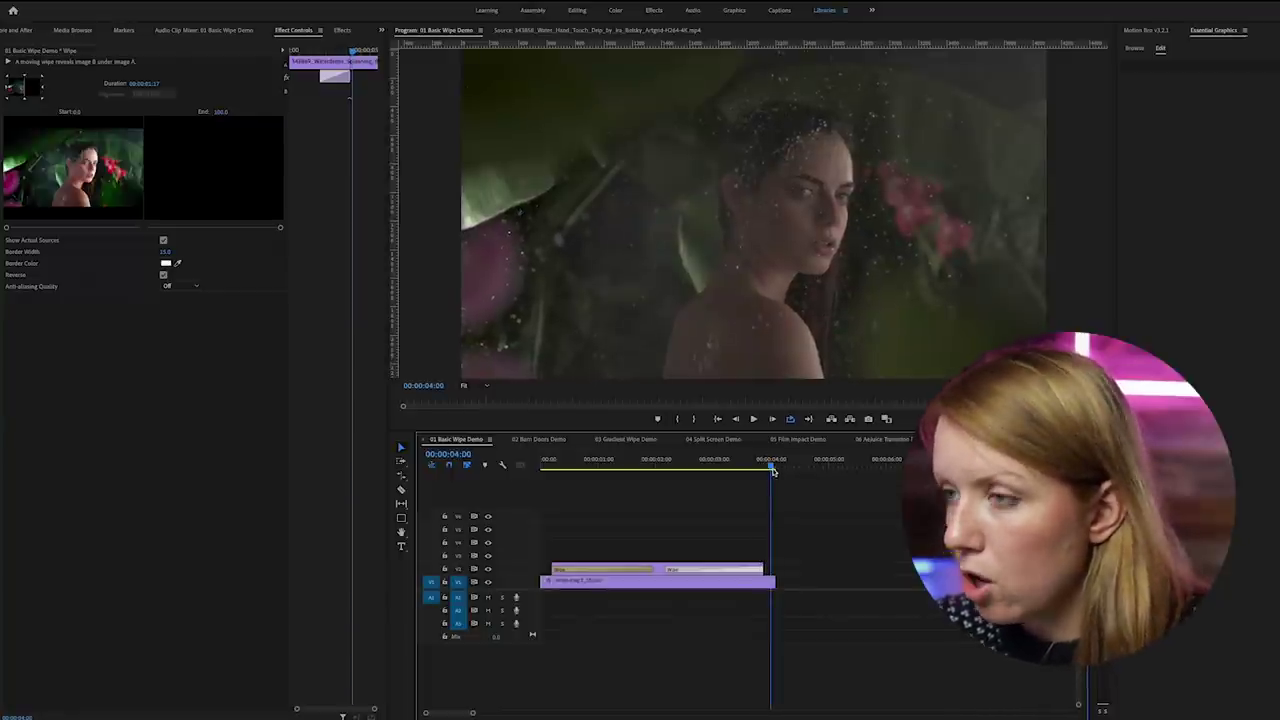
pyautogui.press('x')
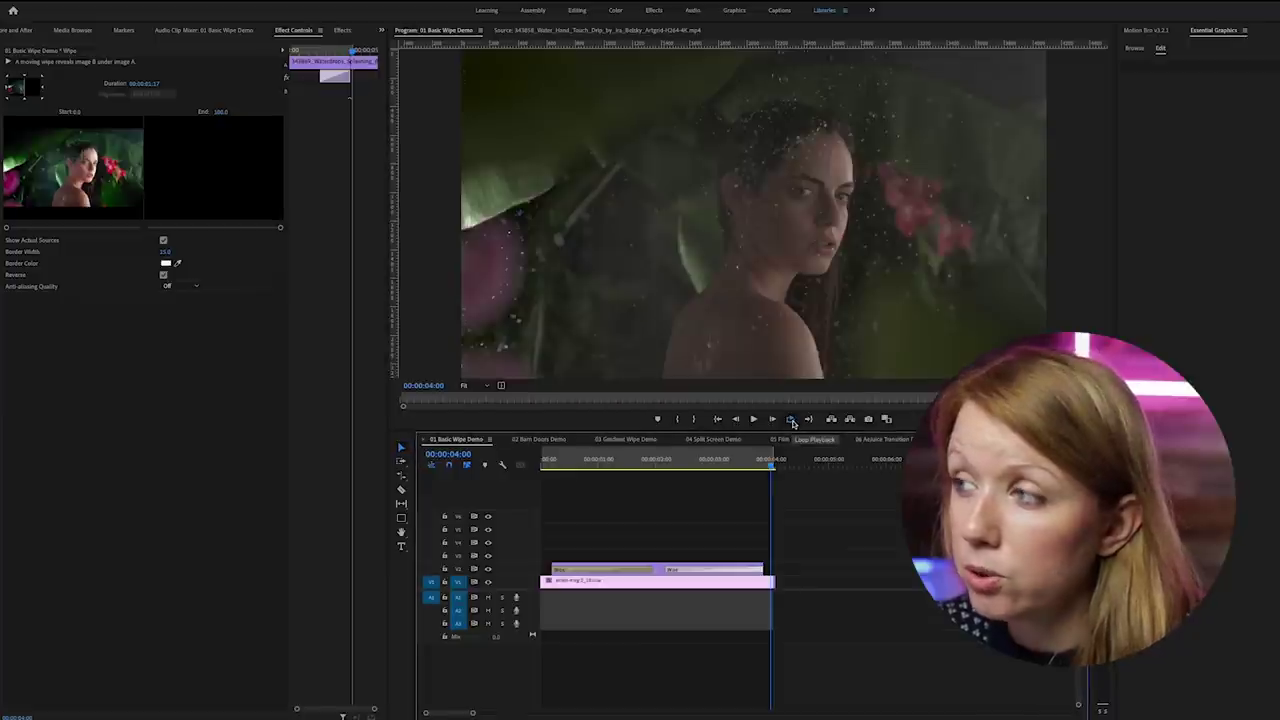
pyautogui.click(456, 476)
pyautogui.press('space')
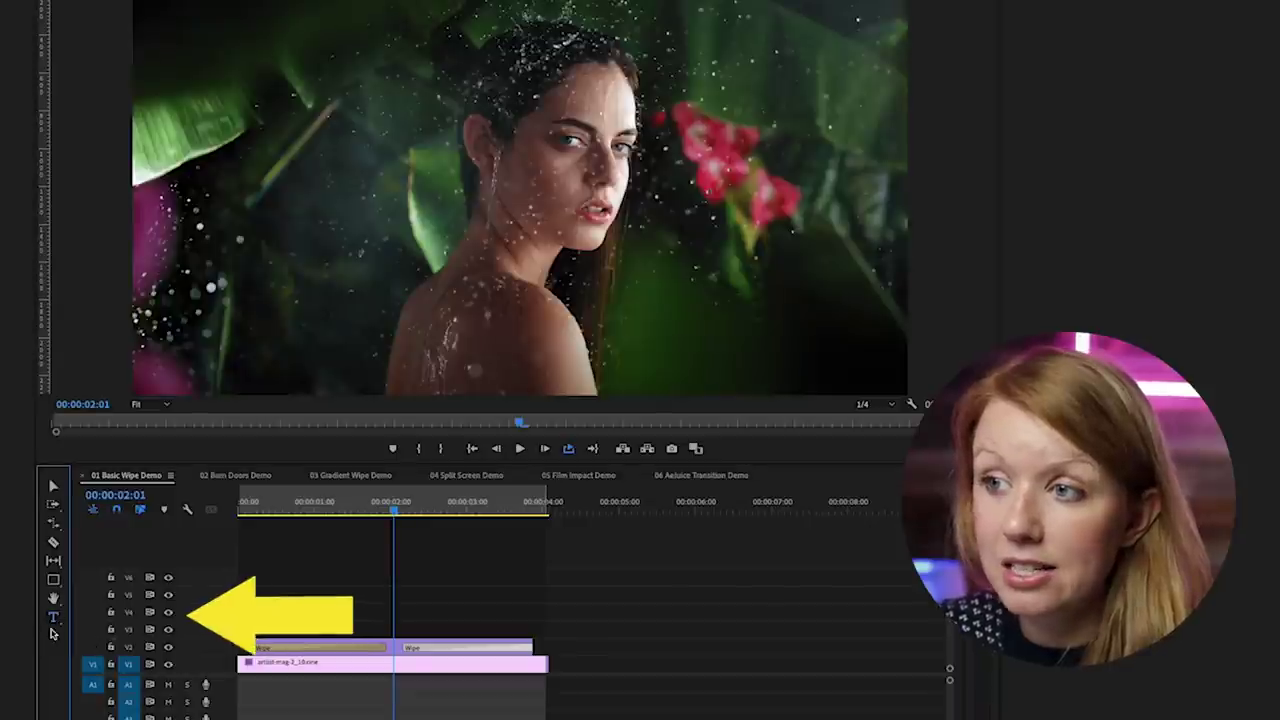
pyautogui.click(54, 619)
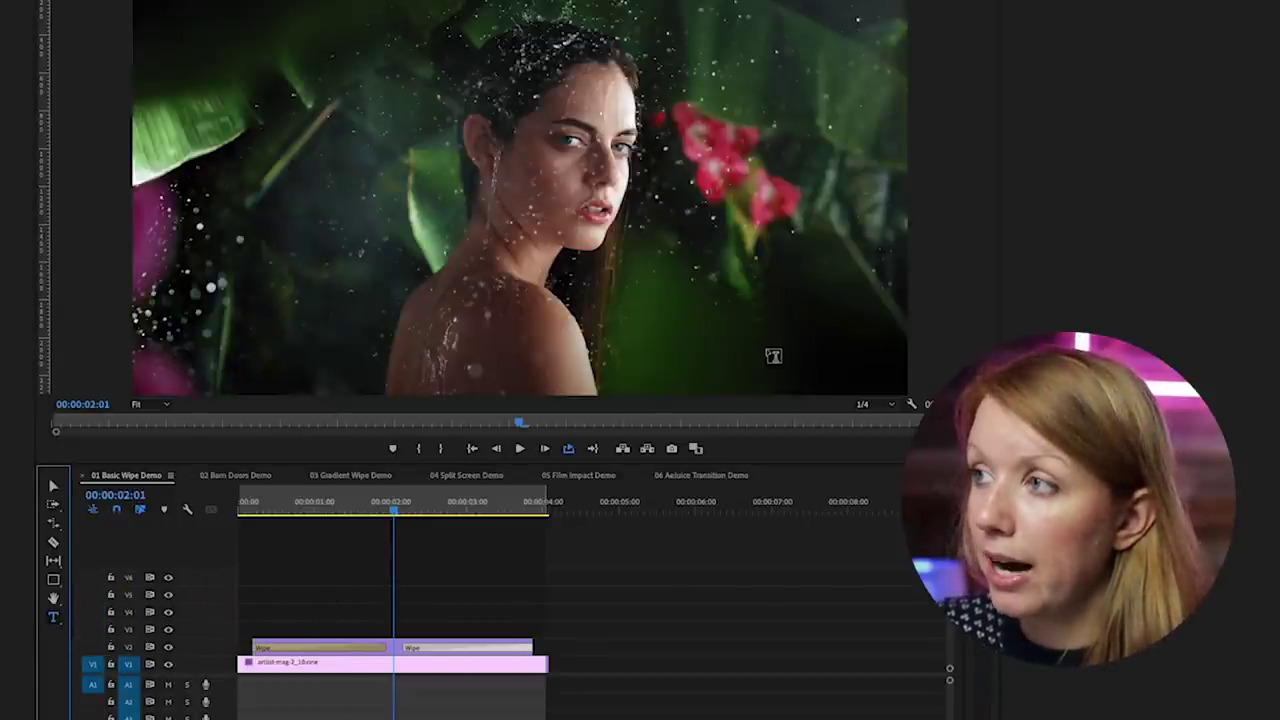
# Add a 'BEFORE' text caption at the frame's lower right.
pyautogui.click(773, 356)
pyautogui.write('BE')
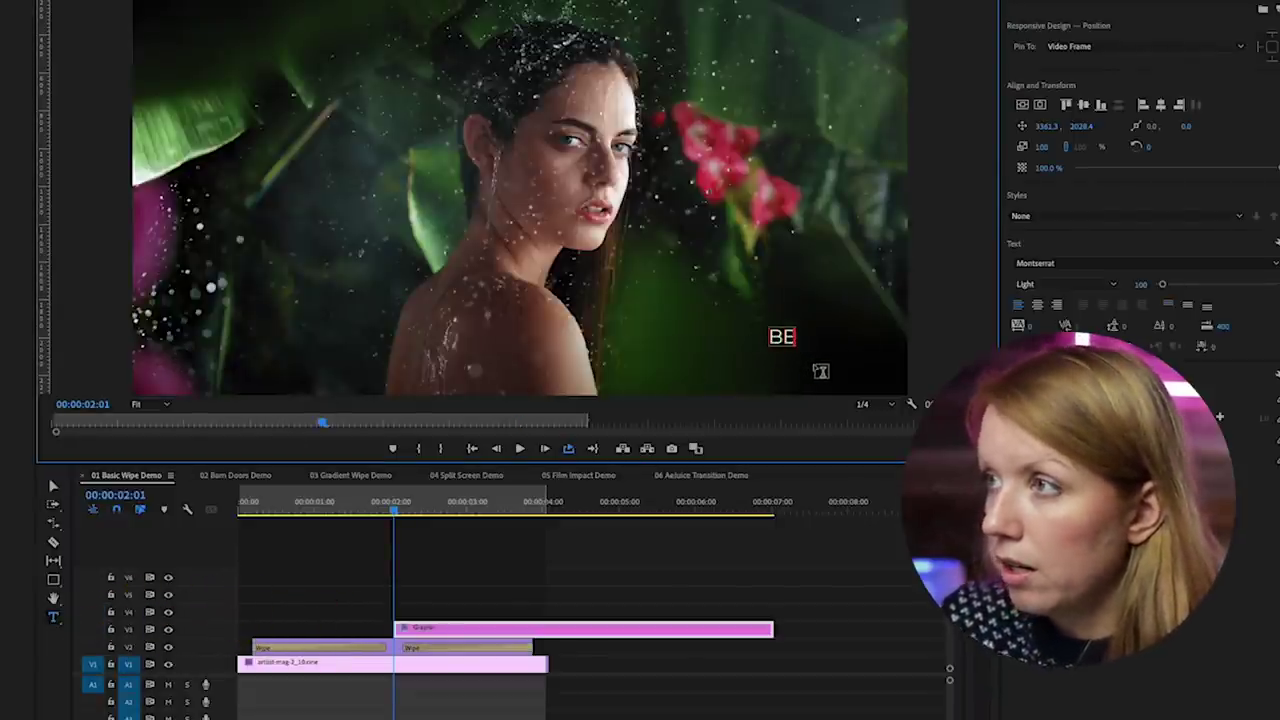
pyautogui.write('FORE')
pyautogui.click(53, 486)
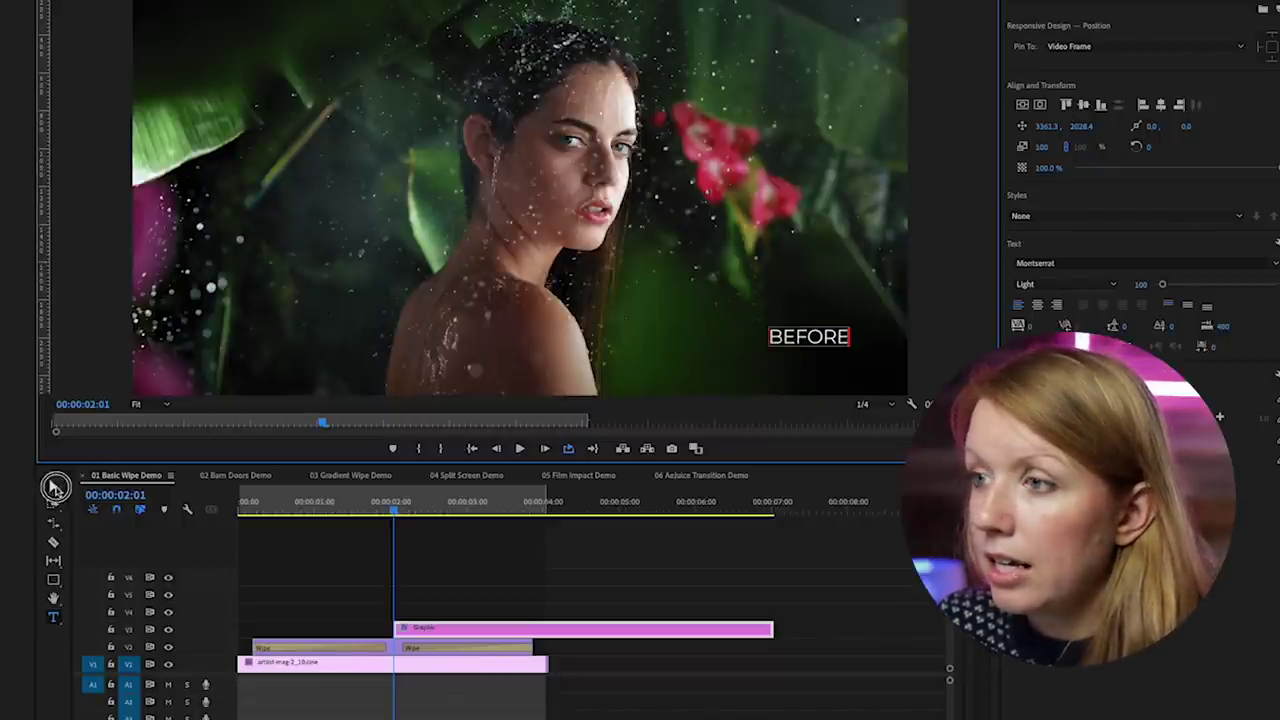
# Align the BEFORE title to the sequence start, trim it to the footage, and stack the Wipe clips above.
pyautogui.click(491, 623)
pyautogui.moveTo(531, 629); pyautogui.dragTo(374, 629)
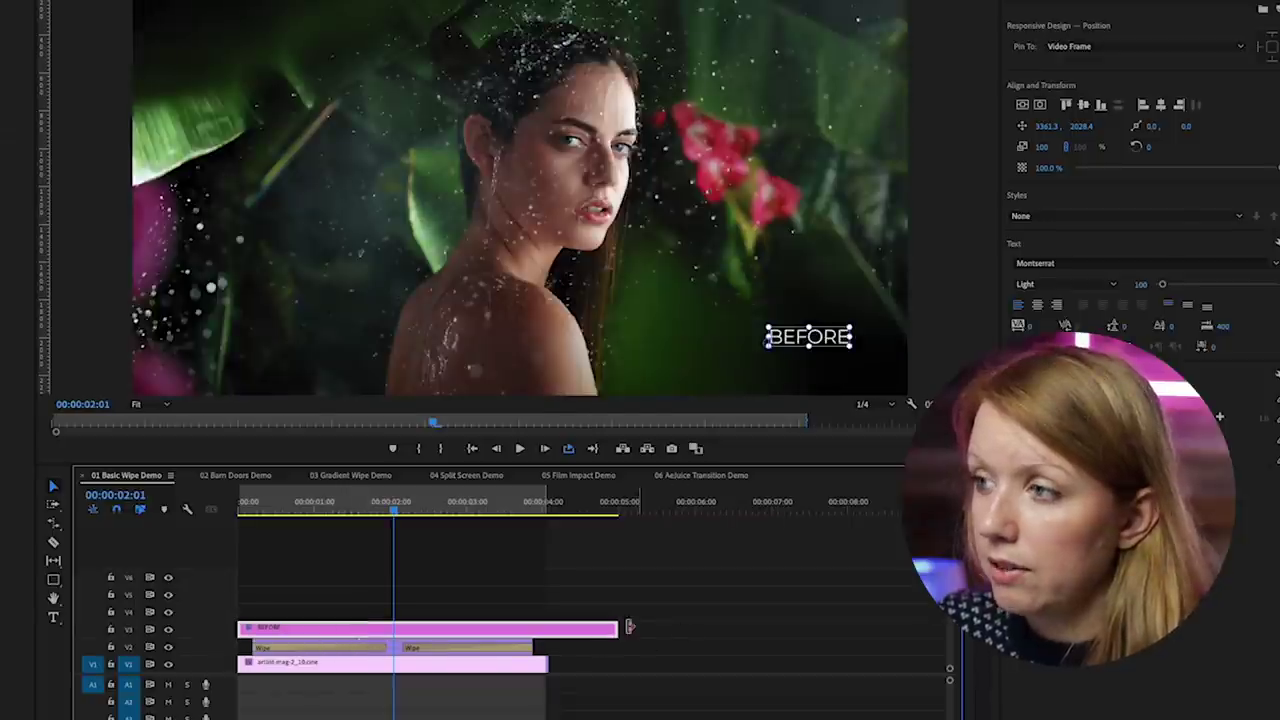
pyautogui.moveTo(629, 627); pyautogui.dragTo(547, 627)
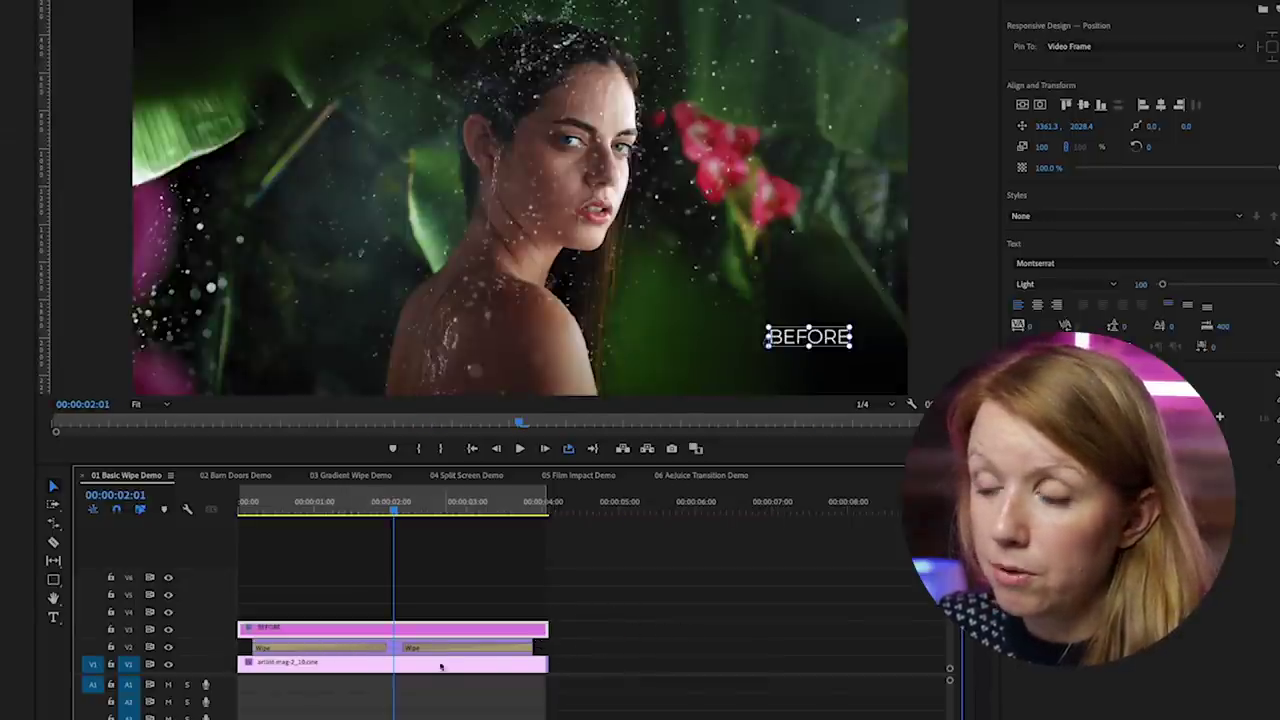
pyautogui.moveTo(389, 643)
pyautogui.mouseDown()
pyautogui.moveTo(395, 610)
pyautogui.moveTo(383, 649)
pyautogui.mouseUp()
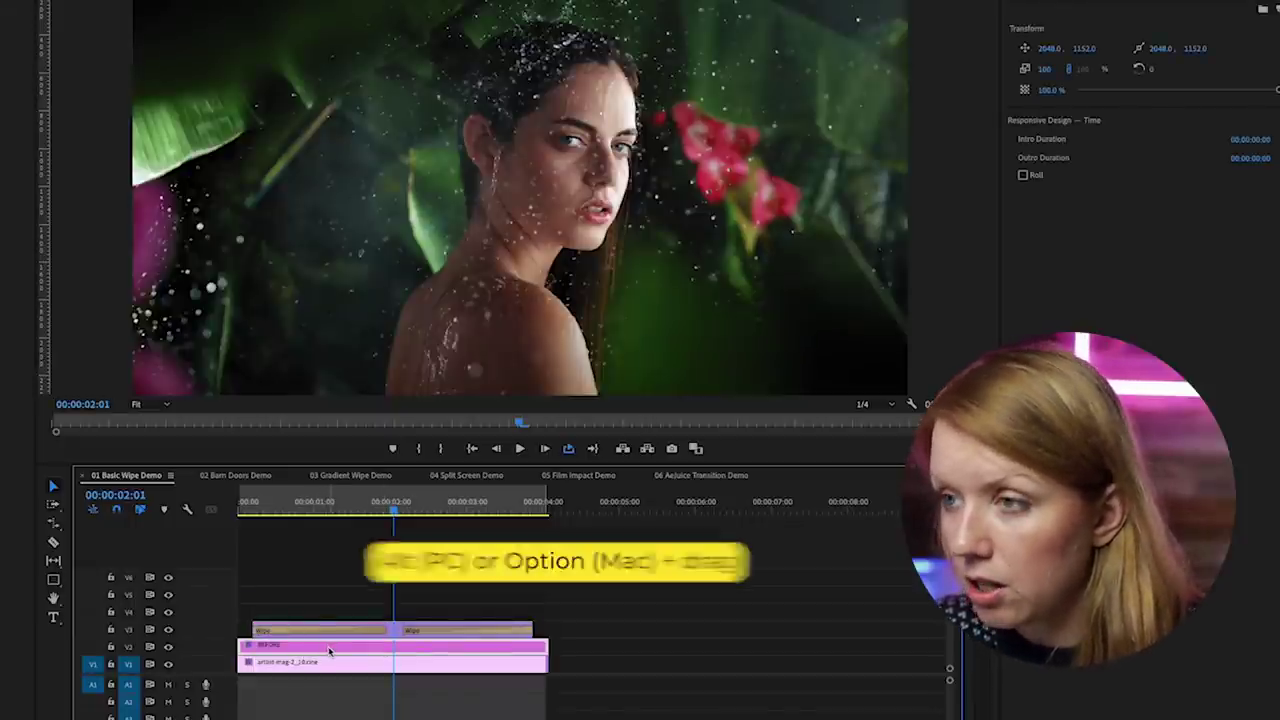
# Duplicate the BEFORE title onto V4 and retype it as 'AFTER'.
pyautogui.moveTo(332, 646); pyautogui.dragTo(393, 611)
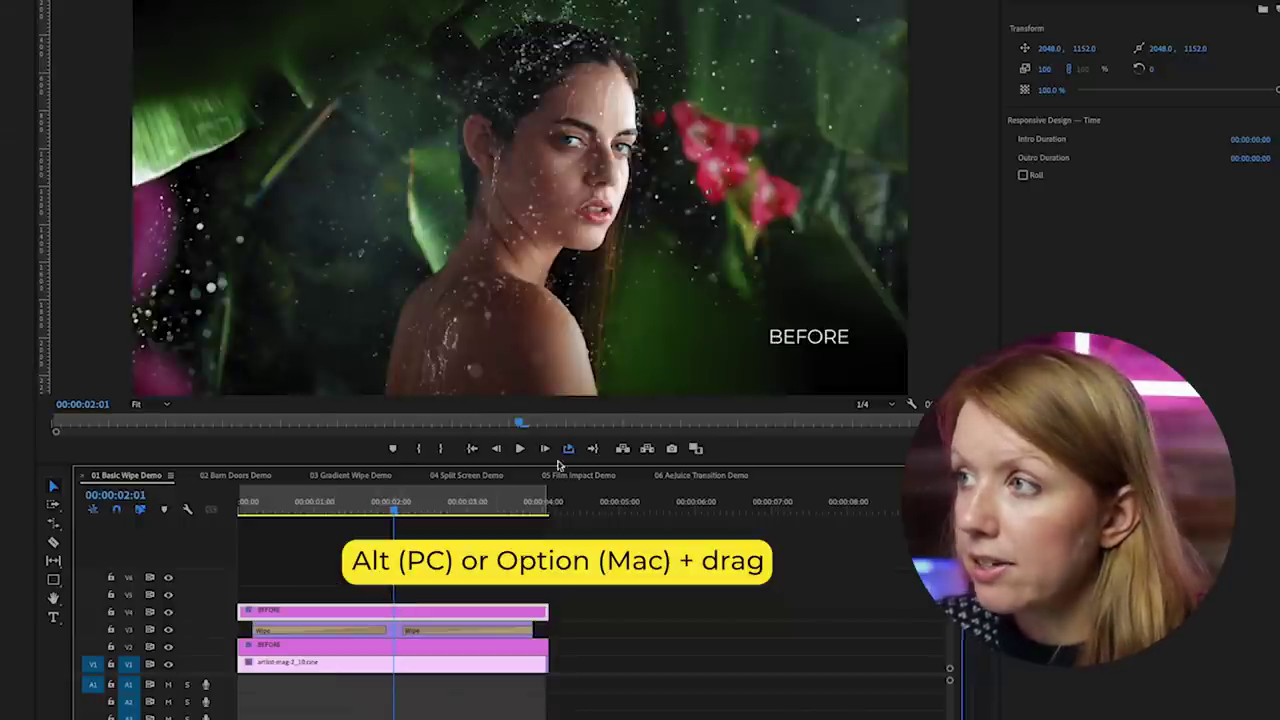
pyautogui.doubleClick(822, 336)
pyautogui.hotkey('ctrl', 'a')
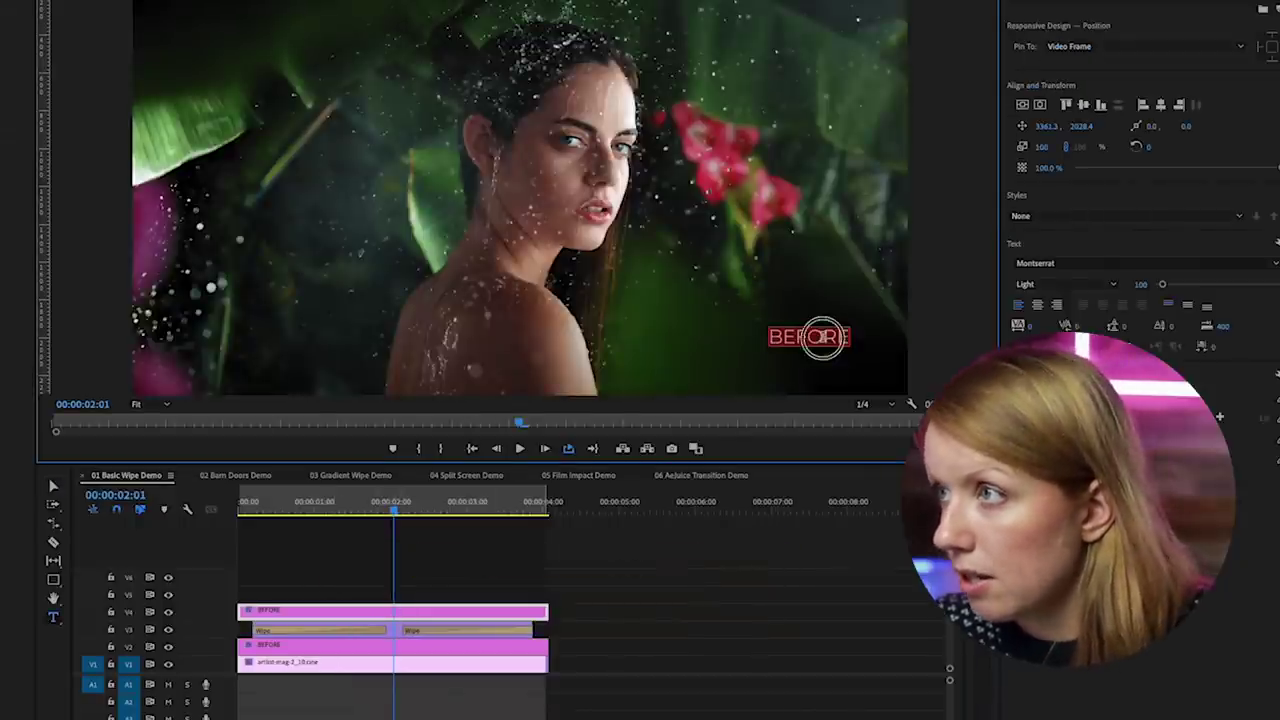
pyautogui.write('S')
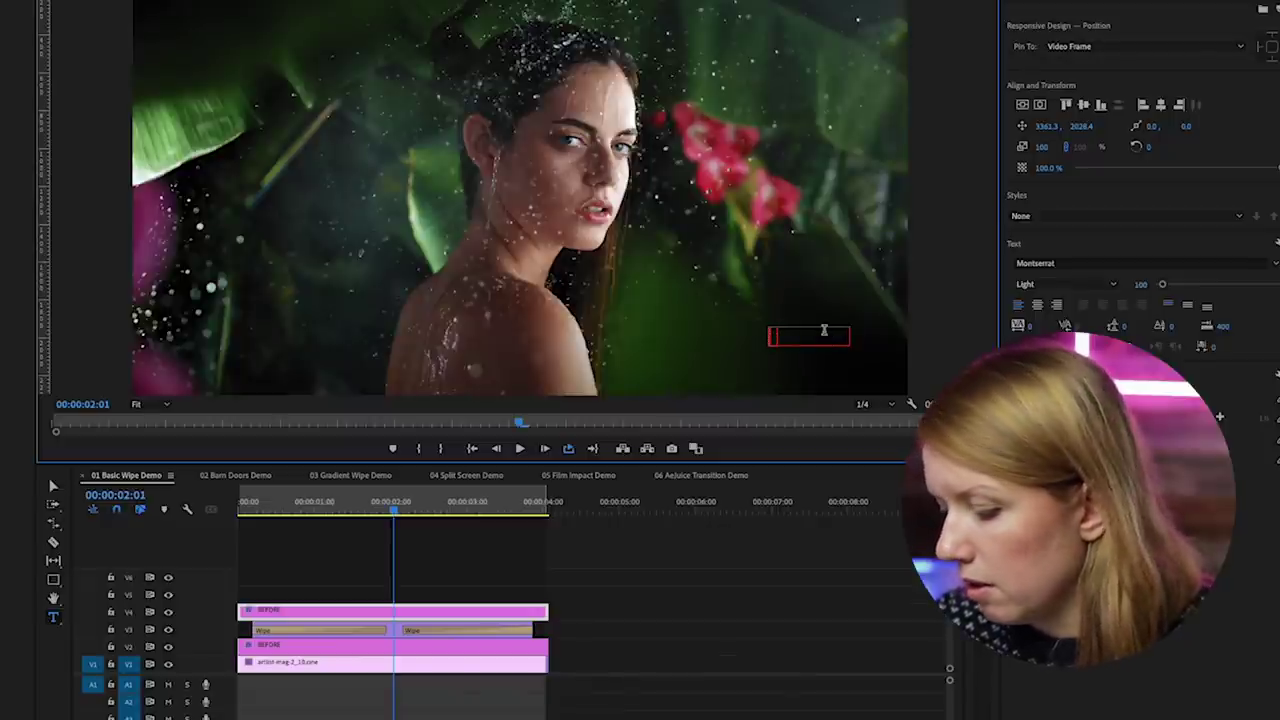
pyautogui.press('Escape')
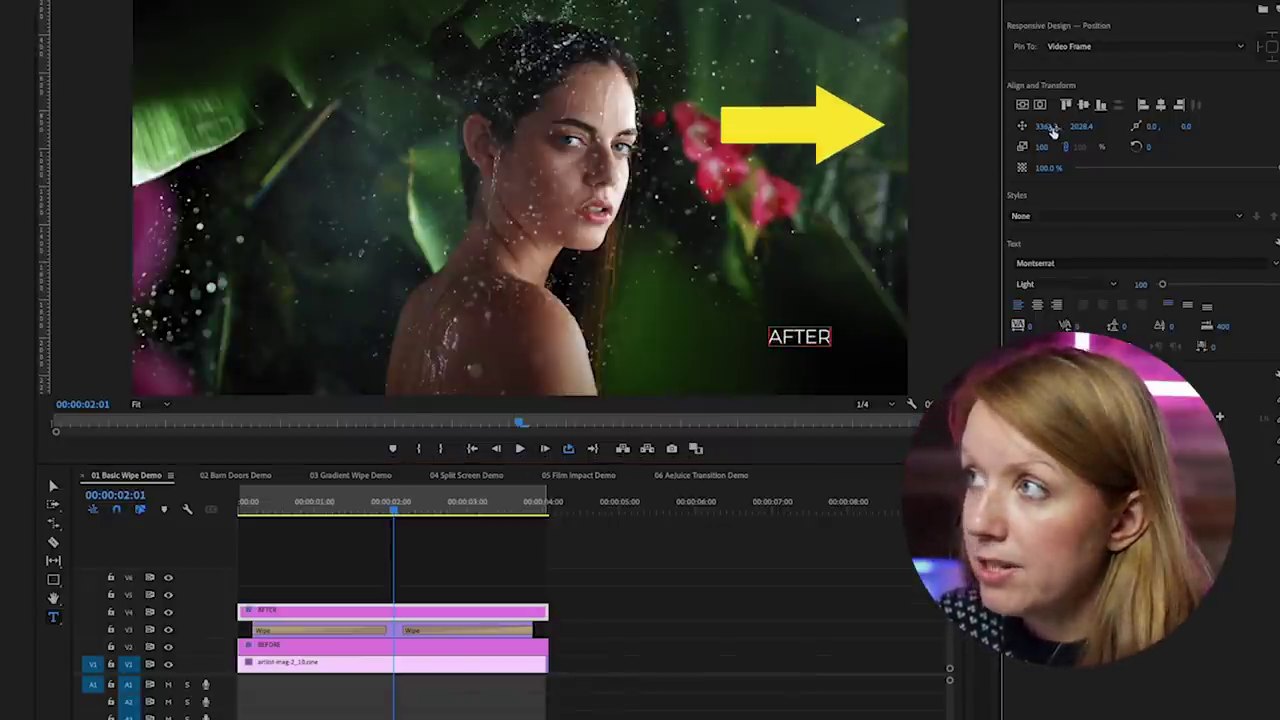
# Move the AFTER title to the frame's left (X 214.3) and make its clip start later.
pyautogui.moveTo(1045, 127); pyautogui.dragTo(938, 127)
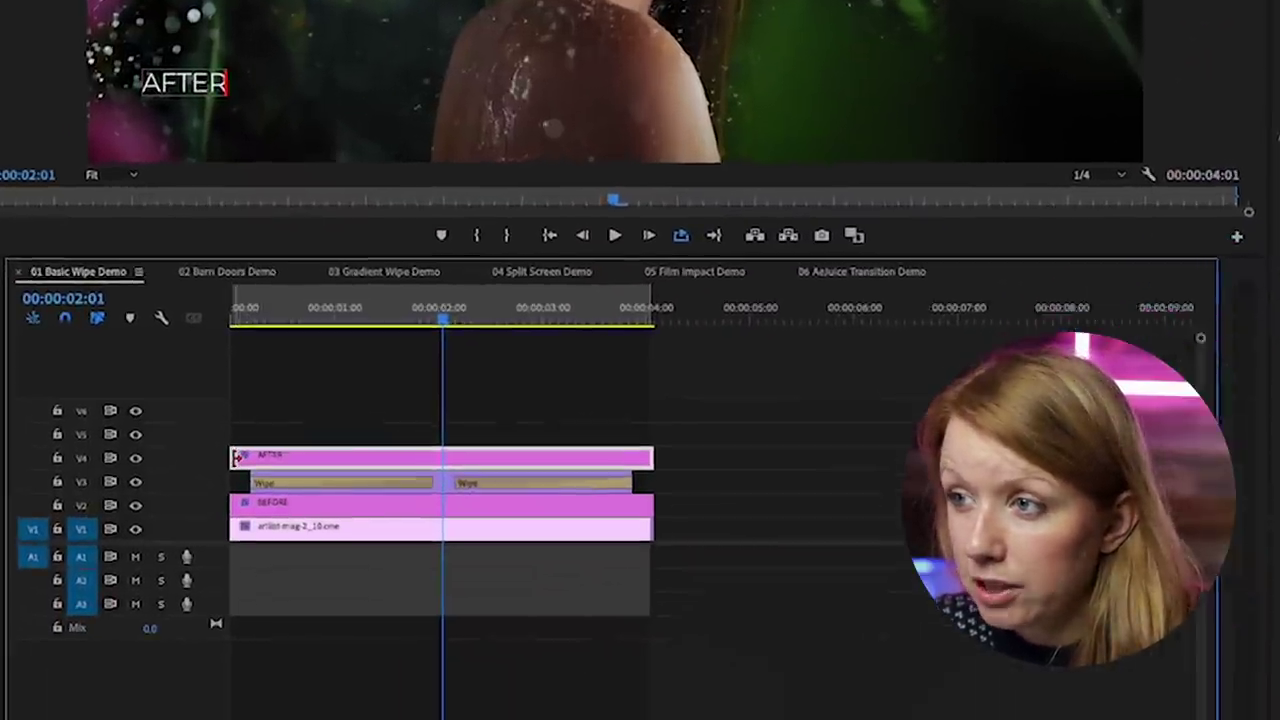
pyautogui.moveTo(245, 611); pyautogui.dragTo(245, 611)
pyautogui.moveTo(240, 430); pyautogui.dragTo(251, 430)
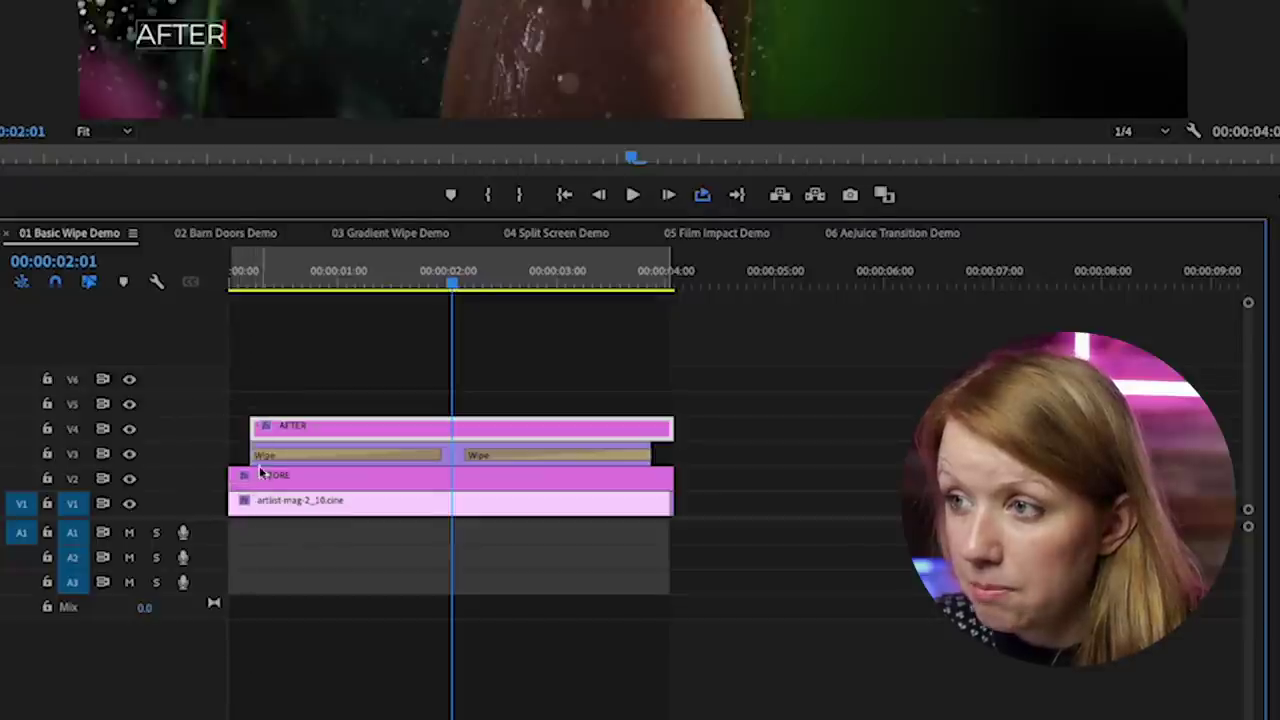
# Trim the AFTER clip's end and paste copies of both Wipe transitions onto its start and end.
pyautogui.moveTo(674, 429); pyautogui.dragTo(650, 429)
pyautogui.click(374, 457)
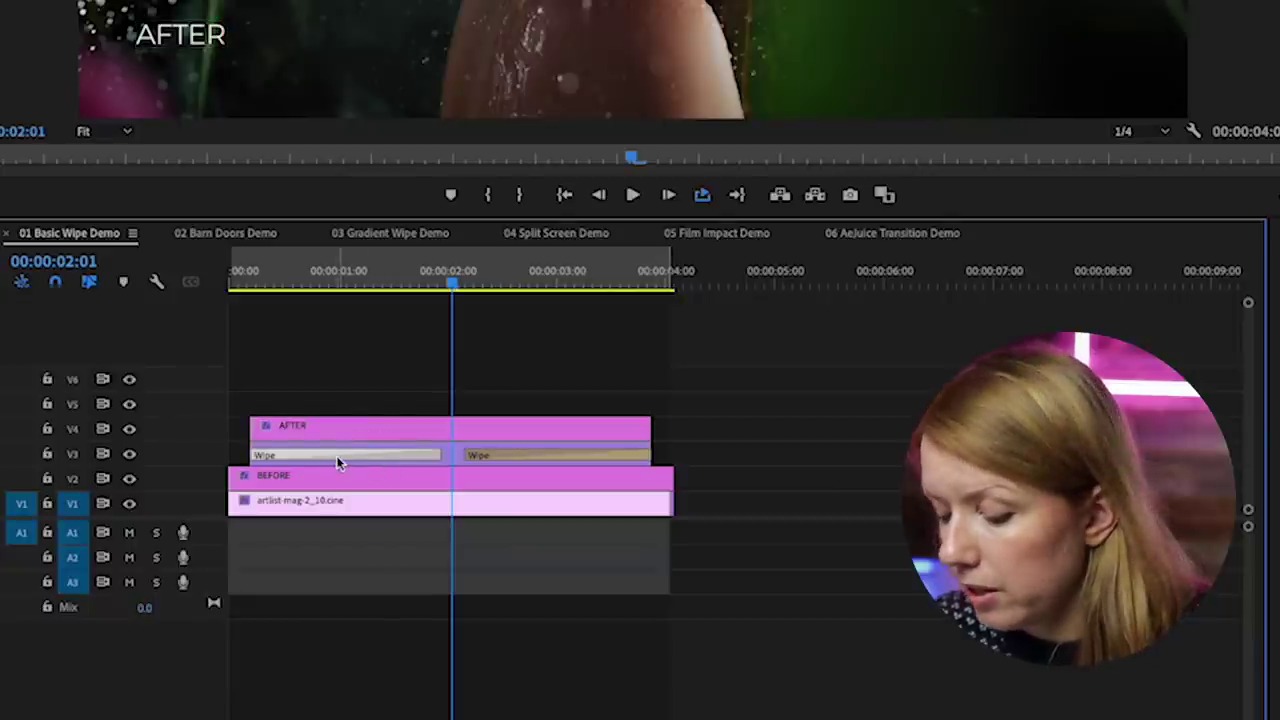
pyautogui.click(252, 428)
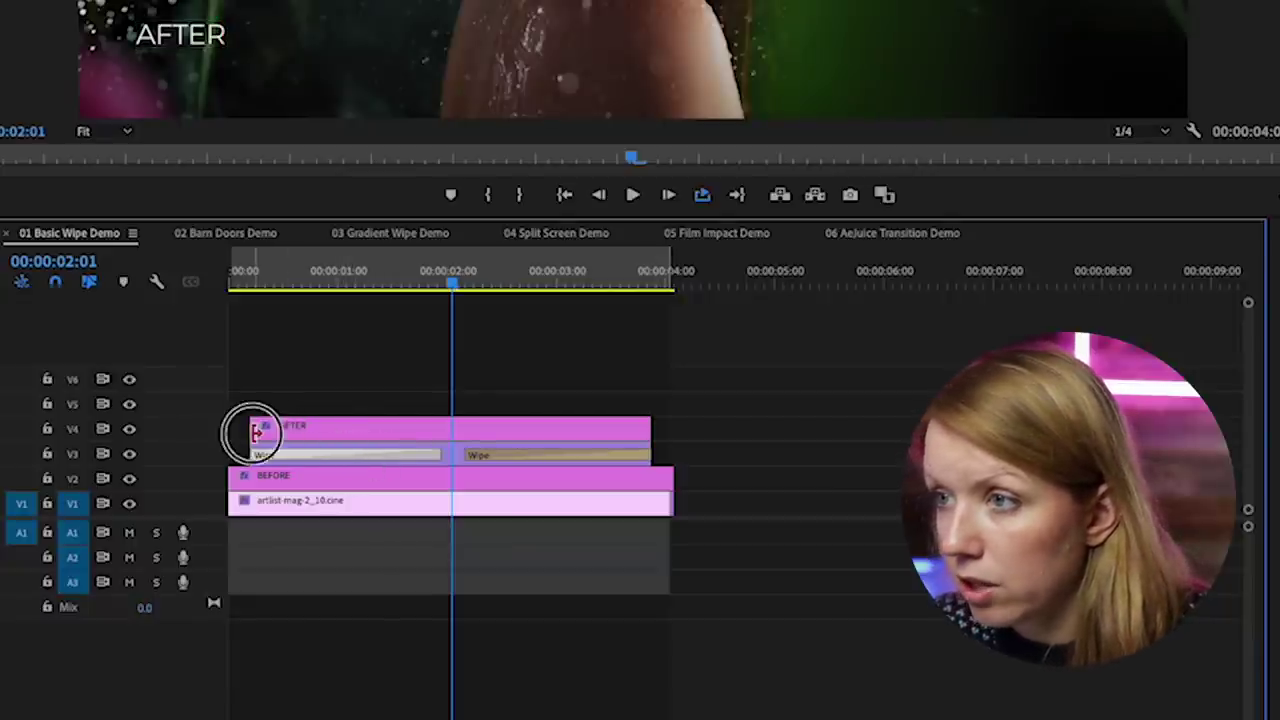
pyautogui.hotkey('ctrl', 'v')
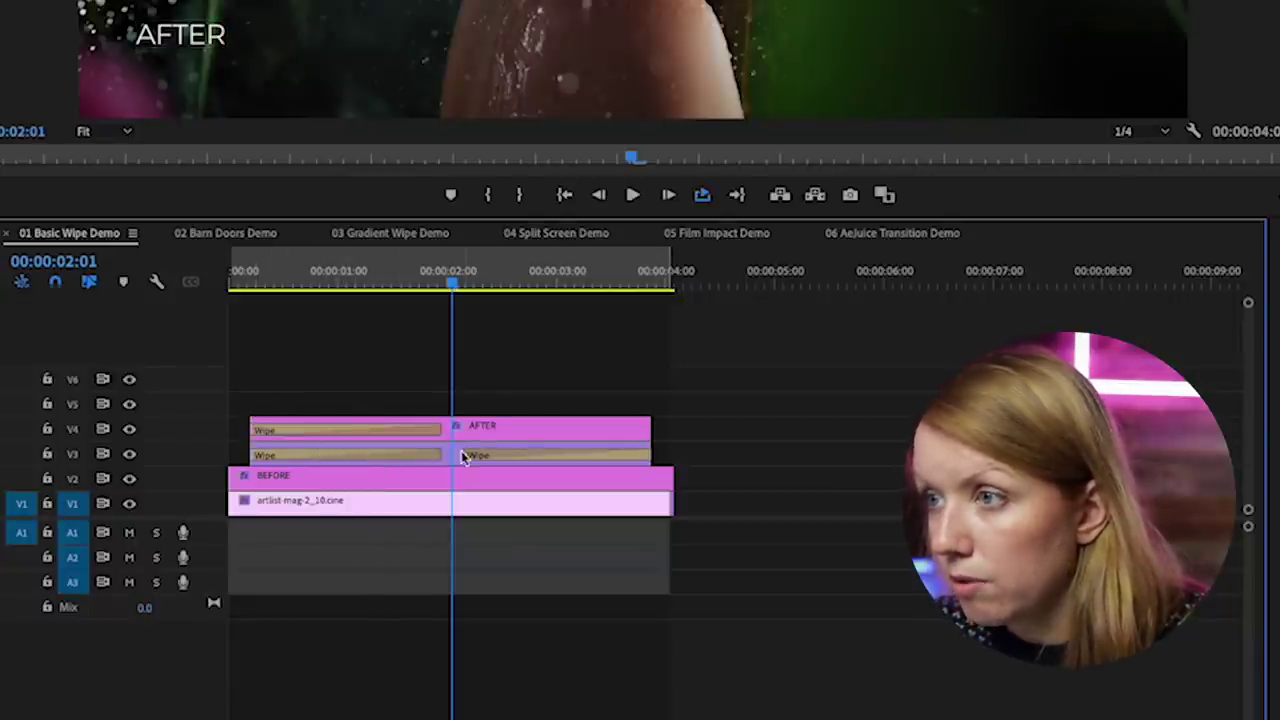
pyautogui.click(505, 457)
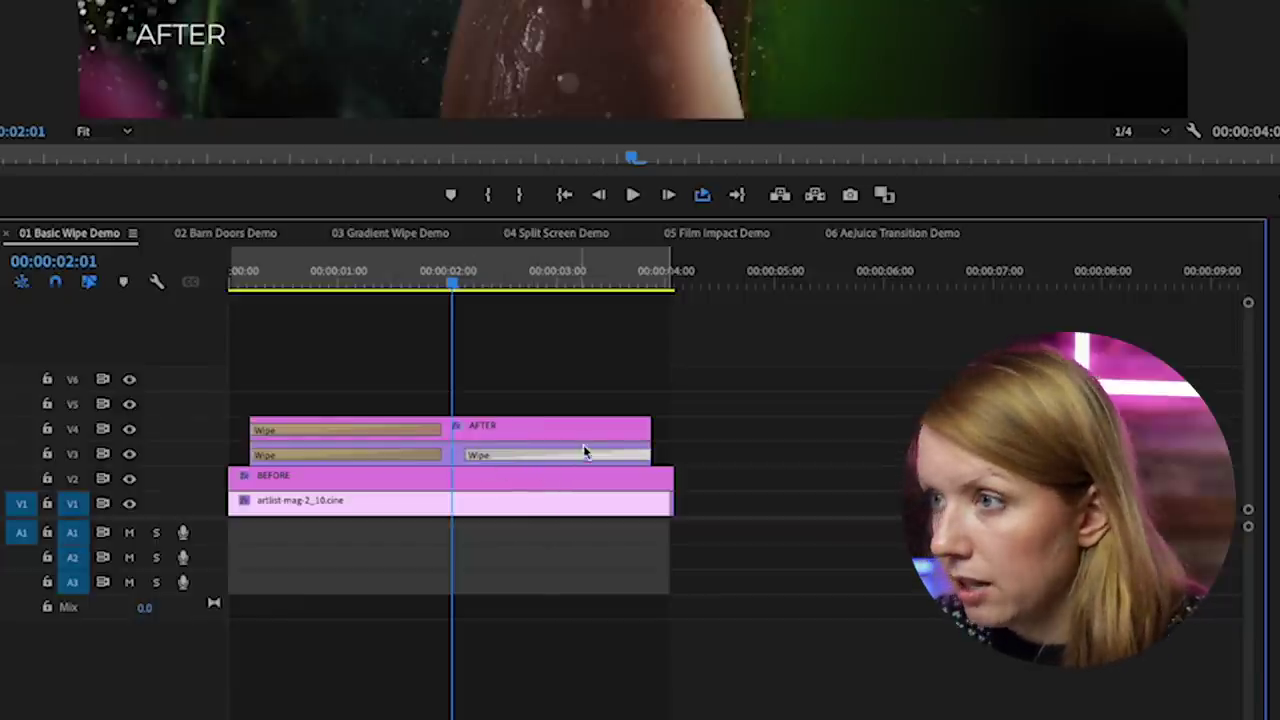
pyautogui.click(640, 425)
pyautogui.hotkey('ctrl', 'v')
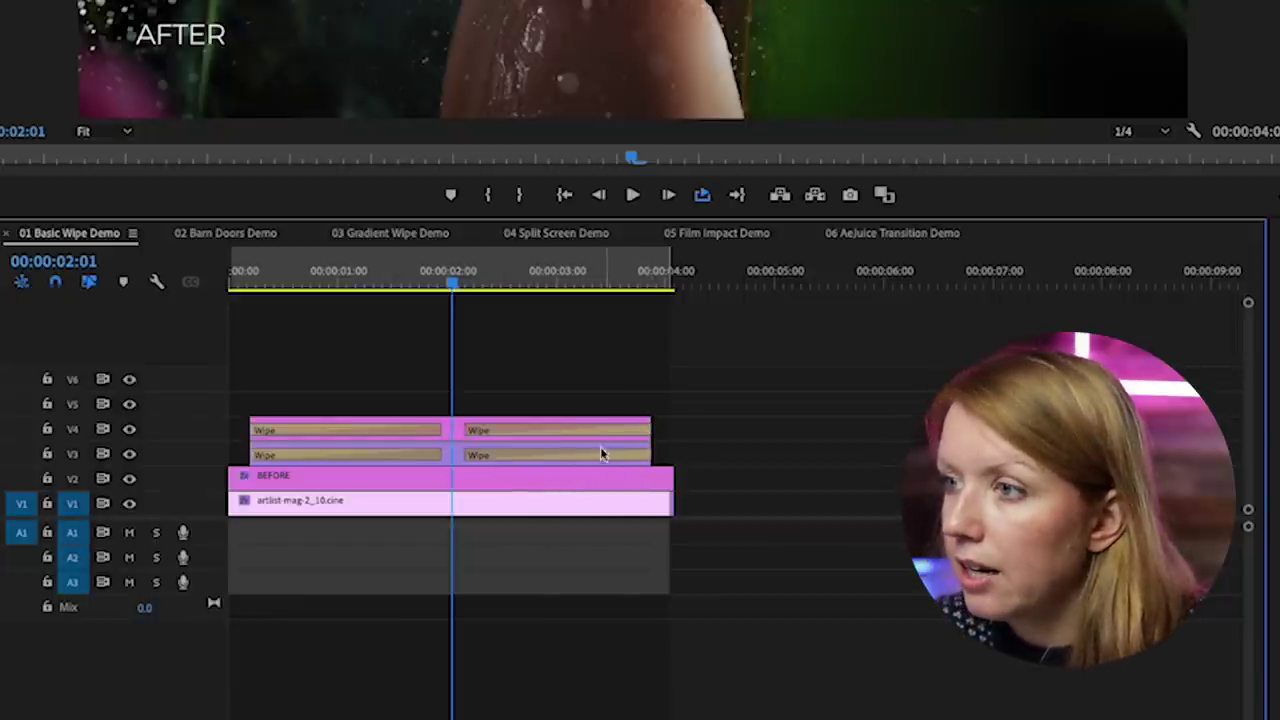
# Play the before/after wipe from the start, then open the 02 Barn Doors Demo sequence.
pyautogui.press('Home')
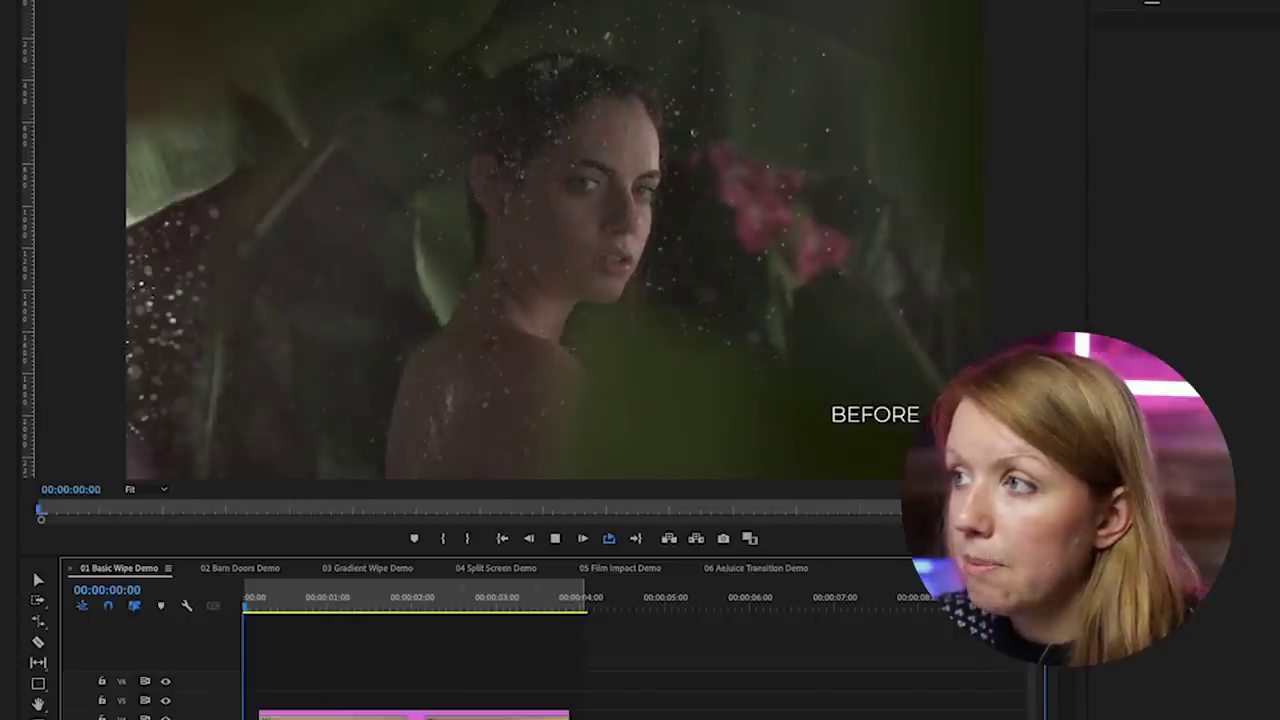
pyautogui.press('space')
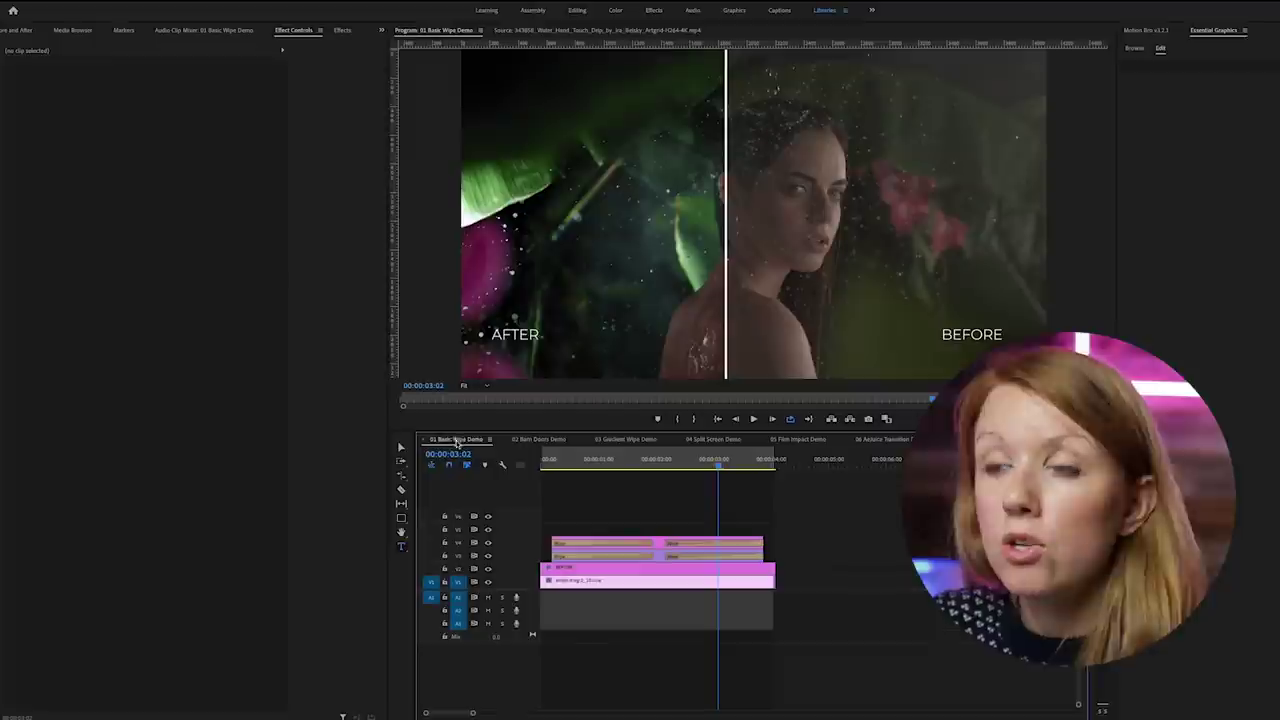
pyautogui.click(537, 441)
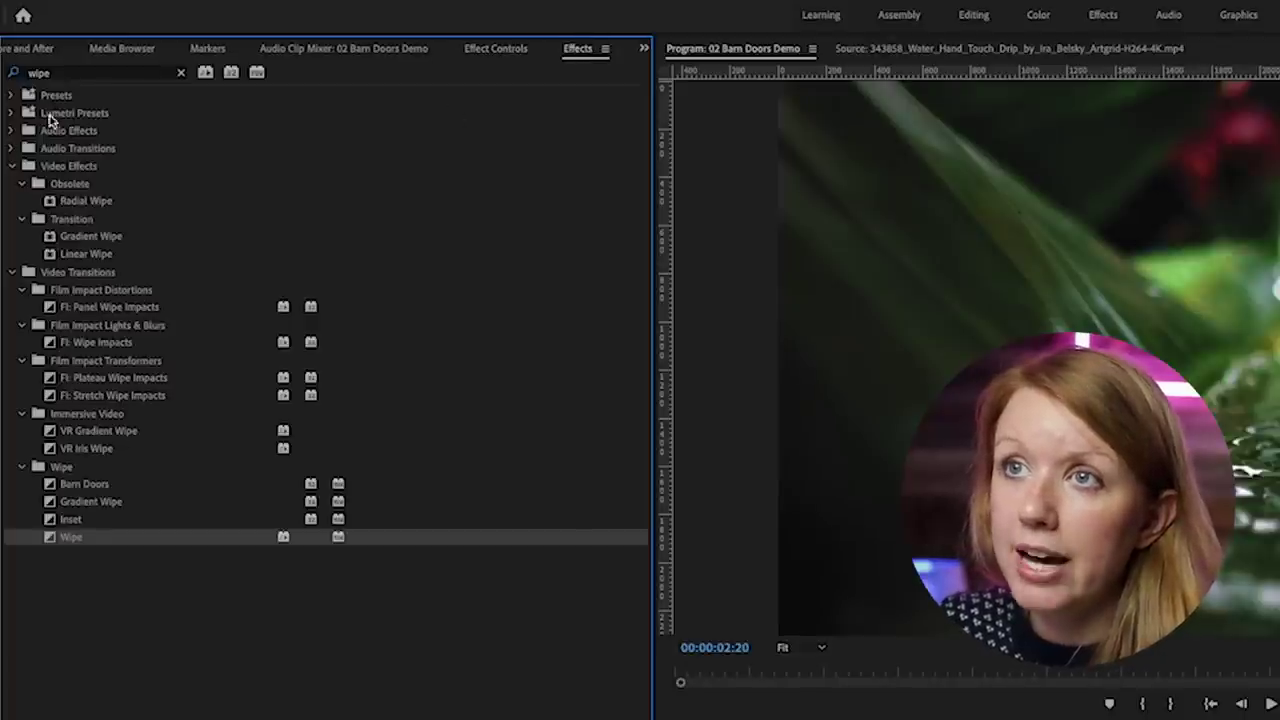
# Search 'barn' and apply a lengthened Barn Doors transition to the clip's start.
pyautogui.click(70, 72)
pyautogui.write('barn')
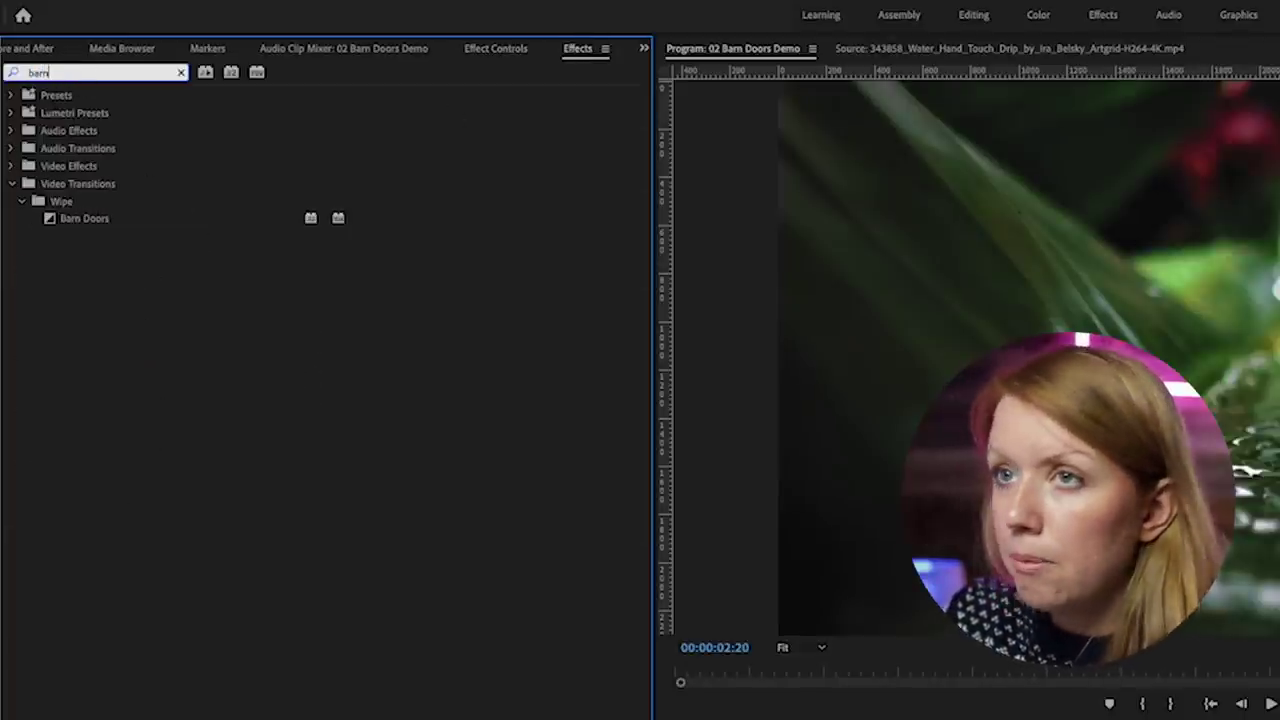
pyautogui.click(82, 220)
pyautogui.moveTo(82, 220); pyautogui.dragTo(571, 571)
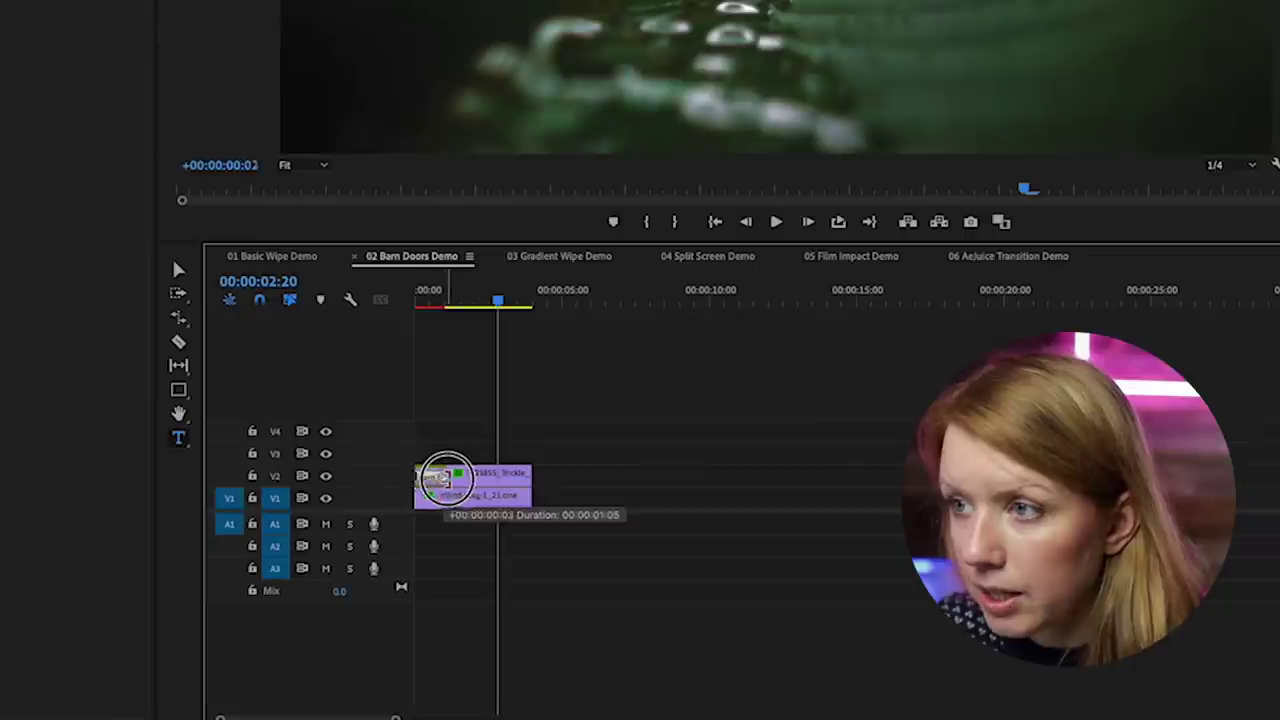
pyautogui.moveTo(465, 481); pyautogui.dragTo(428, 478)
# Play the Barn Doors transition from the sequence start and scrub back to mid-transition.
pyautogui.moveTo(460, 290); pyautogui.dragTo(362, 298)
pyautogui.press('space')
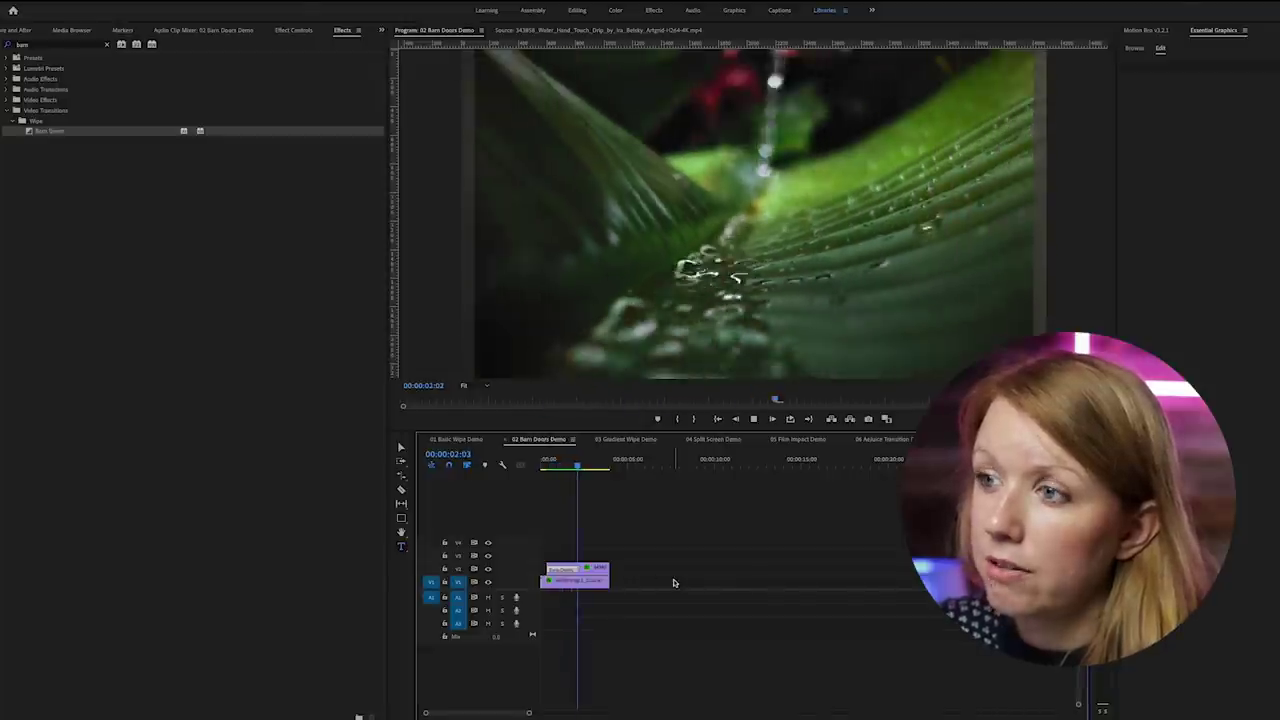
pyautogui.moveTo(568, 462); pyautogui.dragTo(561, 463)
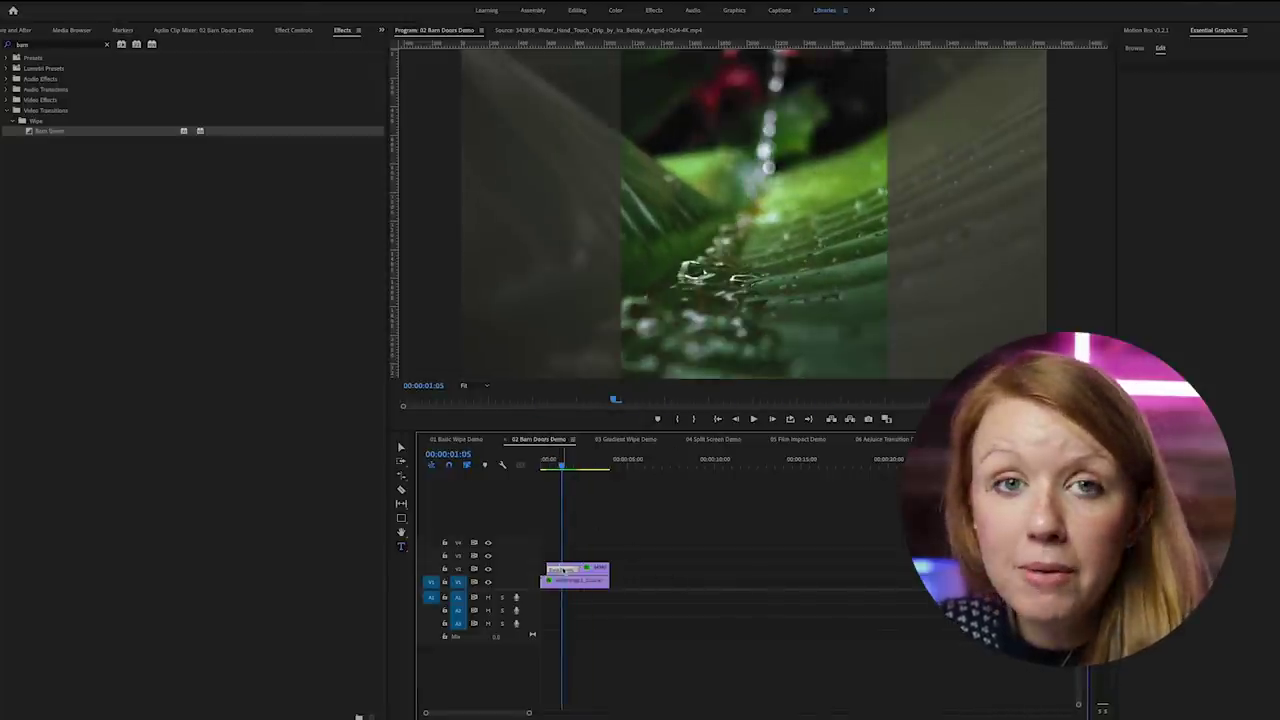
# Set the Barn Doors Border Width to 15 and Border Color to white, then preview it.
pyautogui.doubleClick(564, 571)
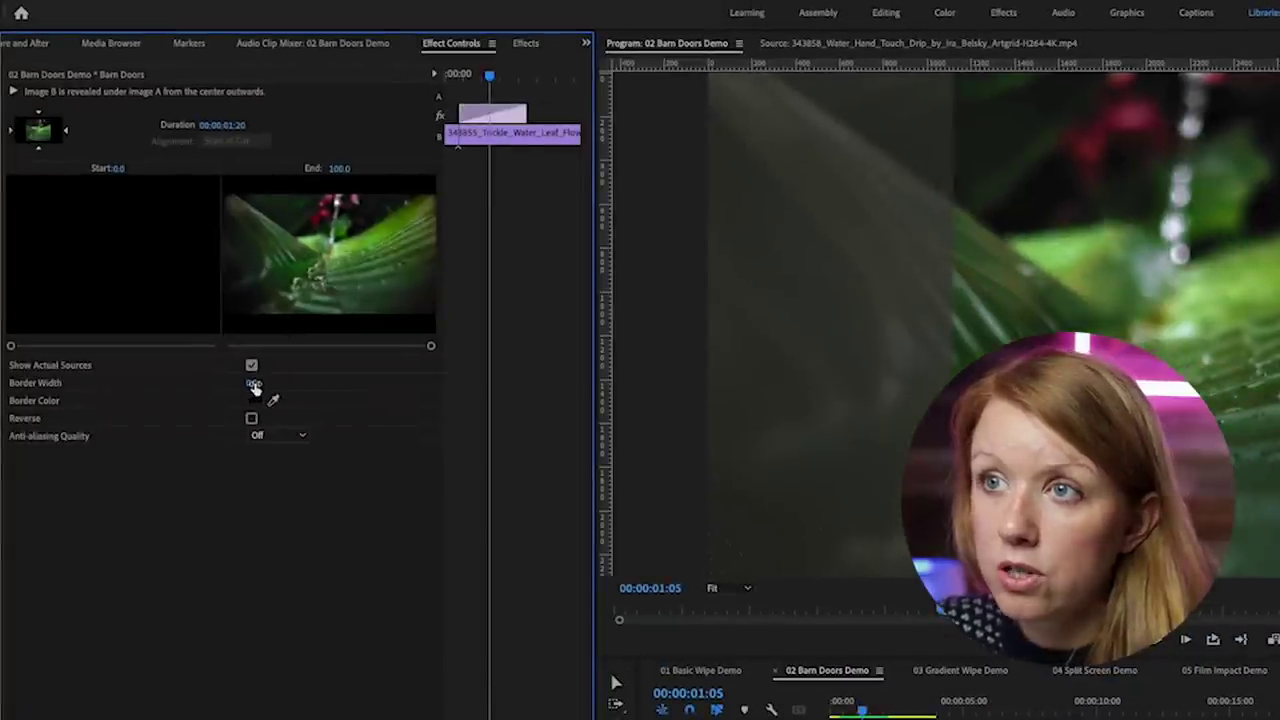
pyautogui.click(254, 384)
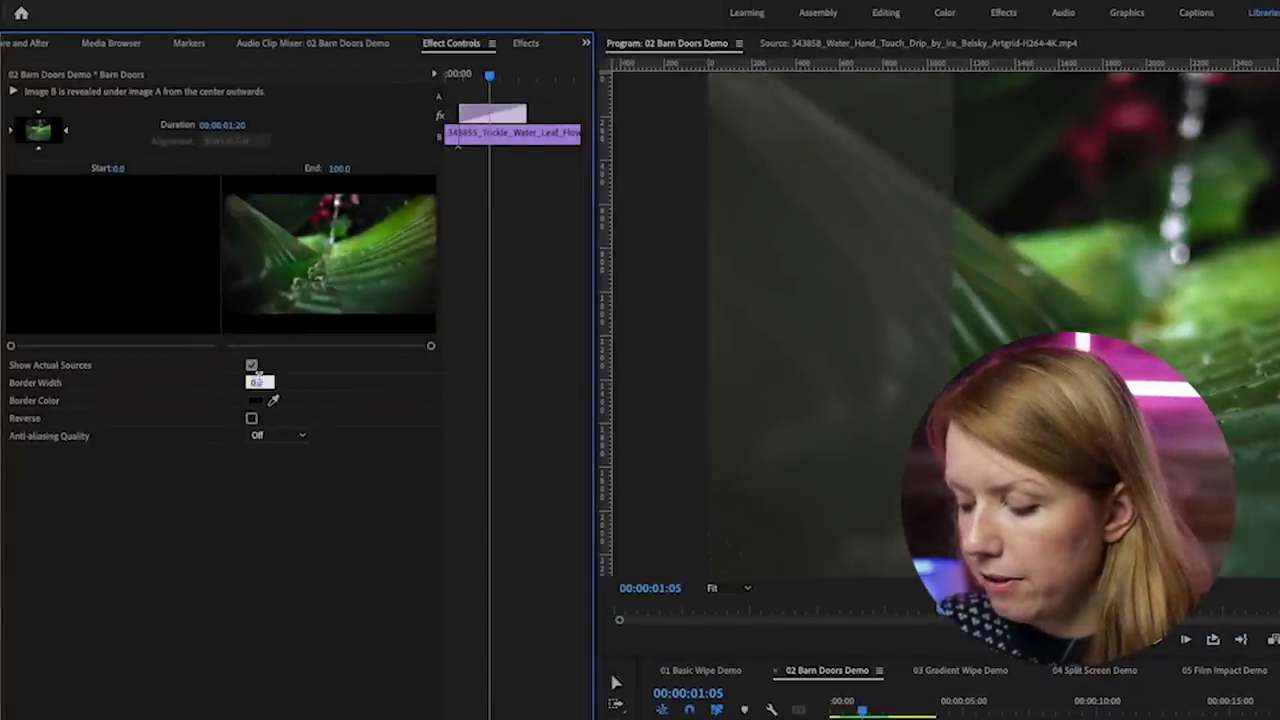
pyautogui.write('15')
pyautogui.press('Return')
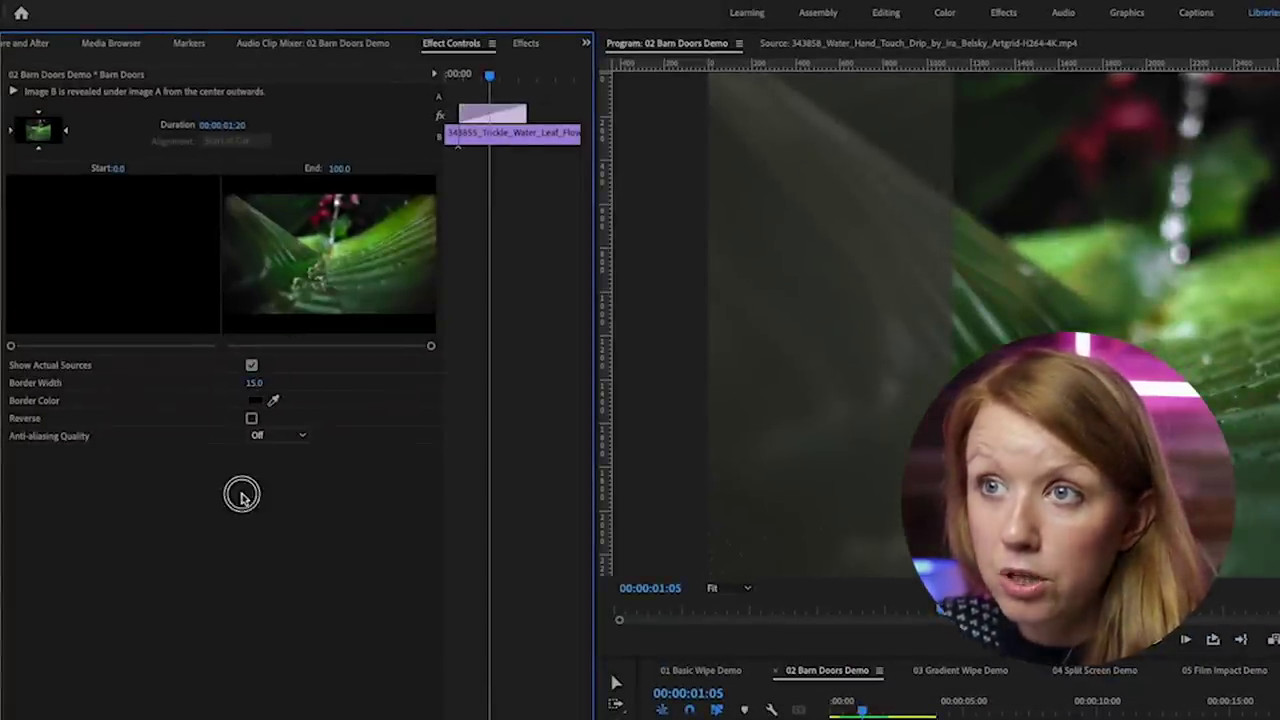
pyautogui.click(256, 401)
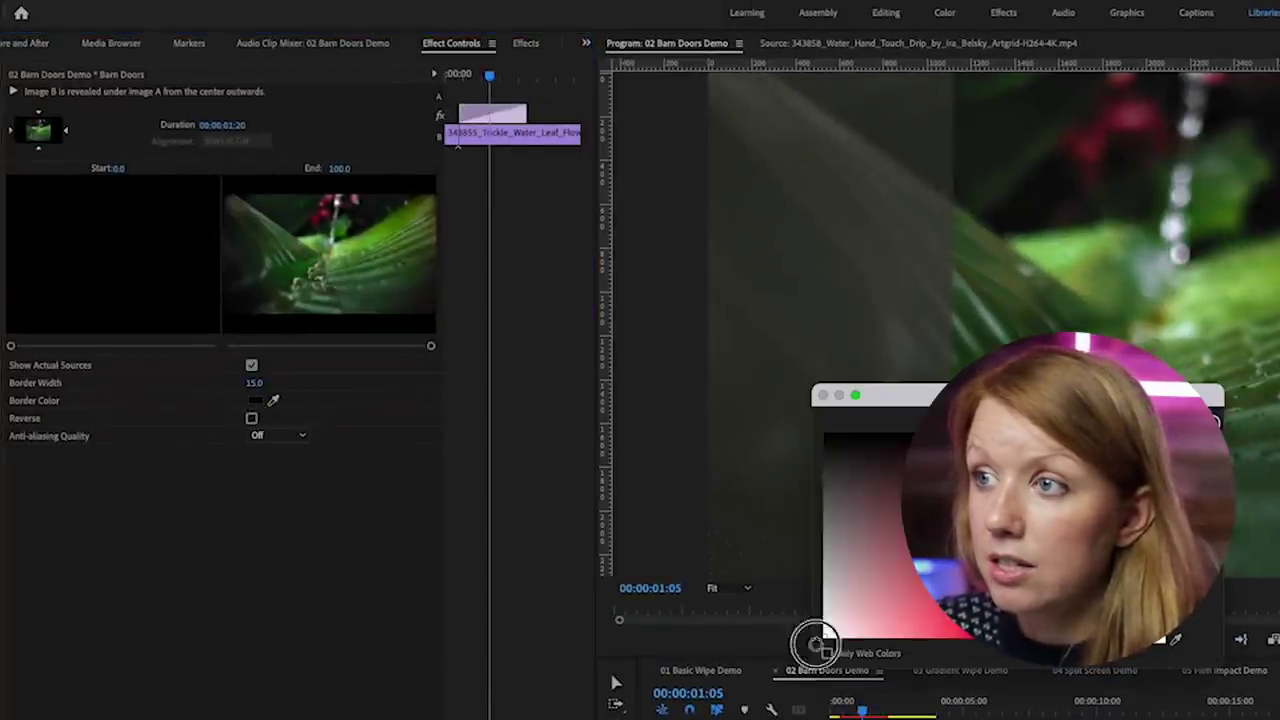
pyautogui.press('Return')
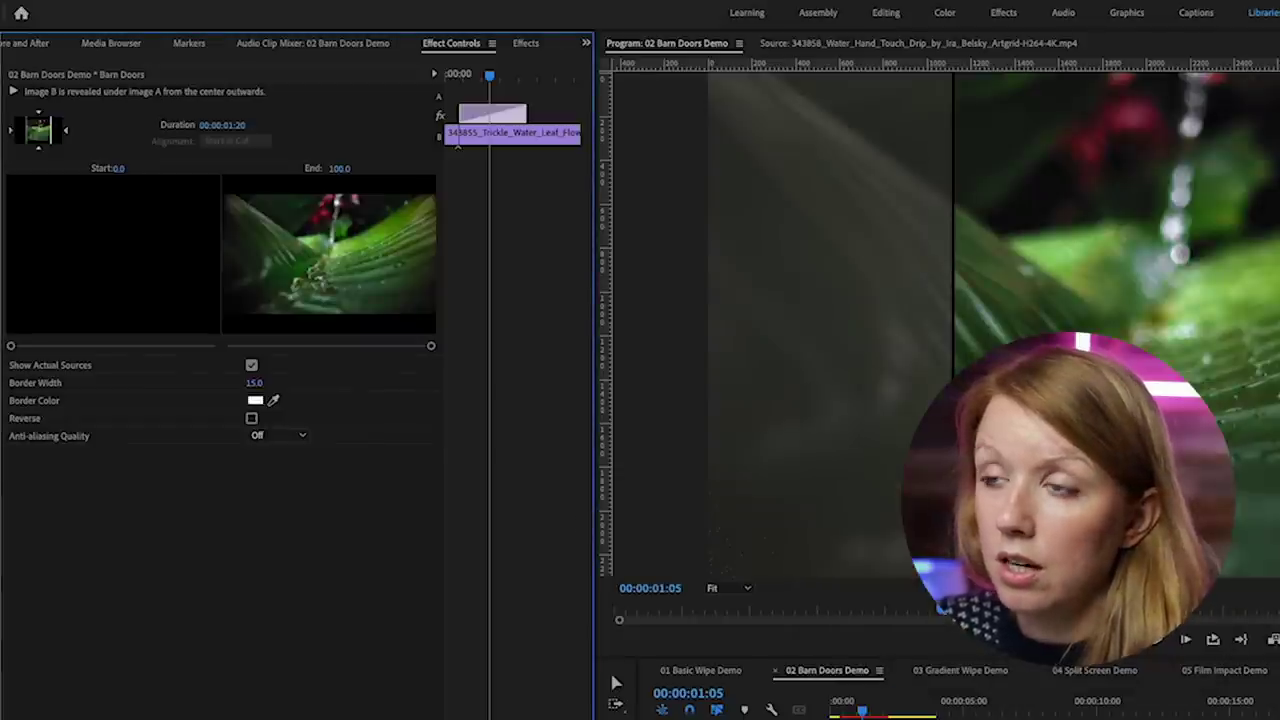
pyautogui.press('space')
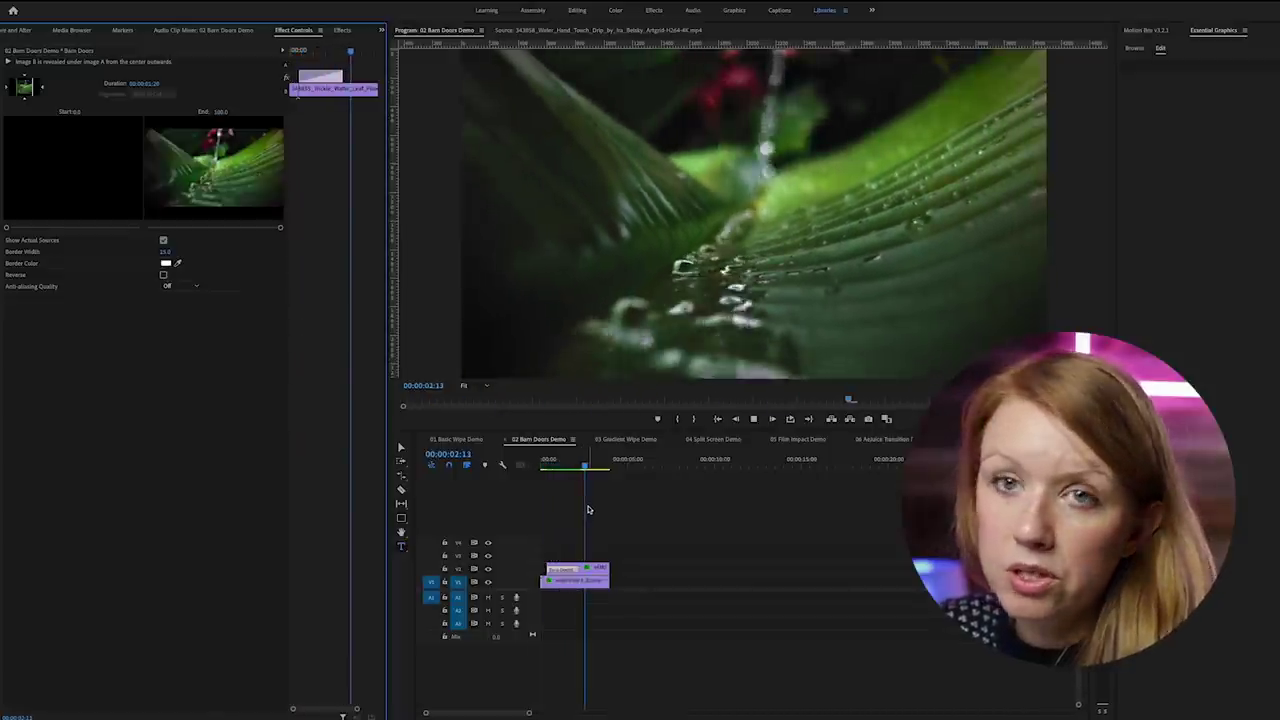
pyautogui.press('space')
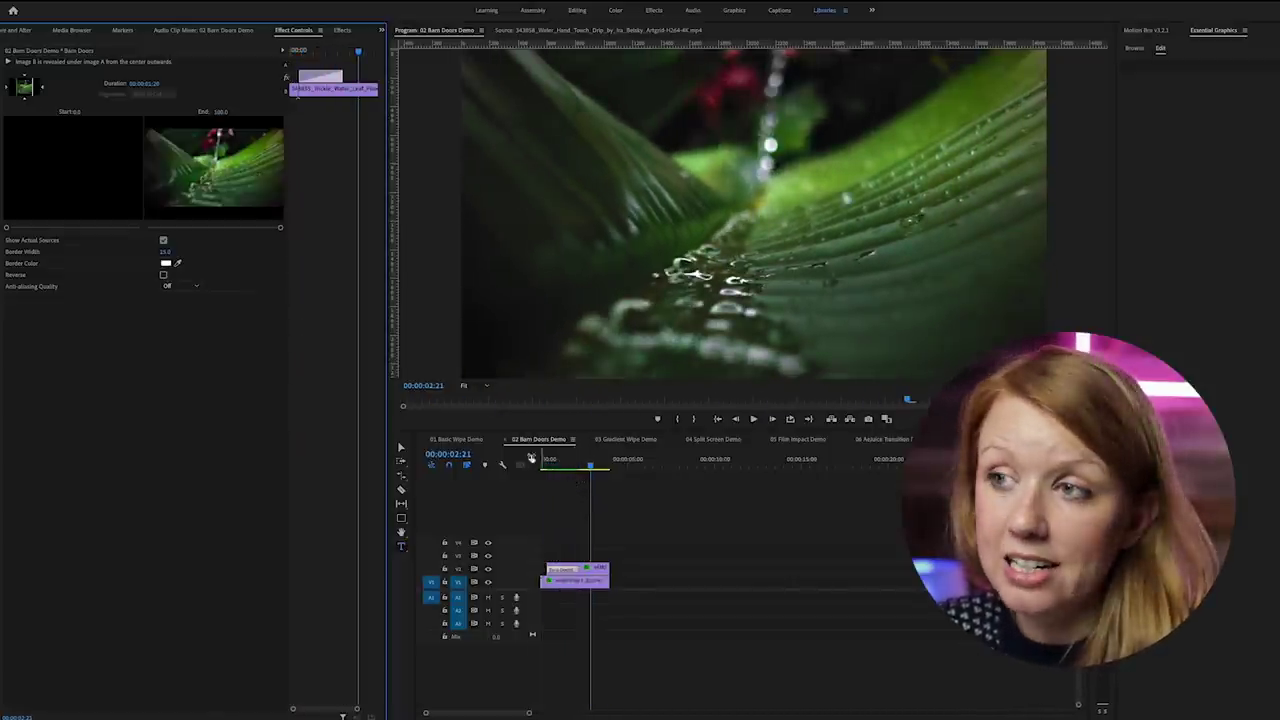
# Flip through the demo sequences and open 03 Gradient Wipe Demo.
pyautogui.click(465, 440)
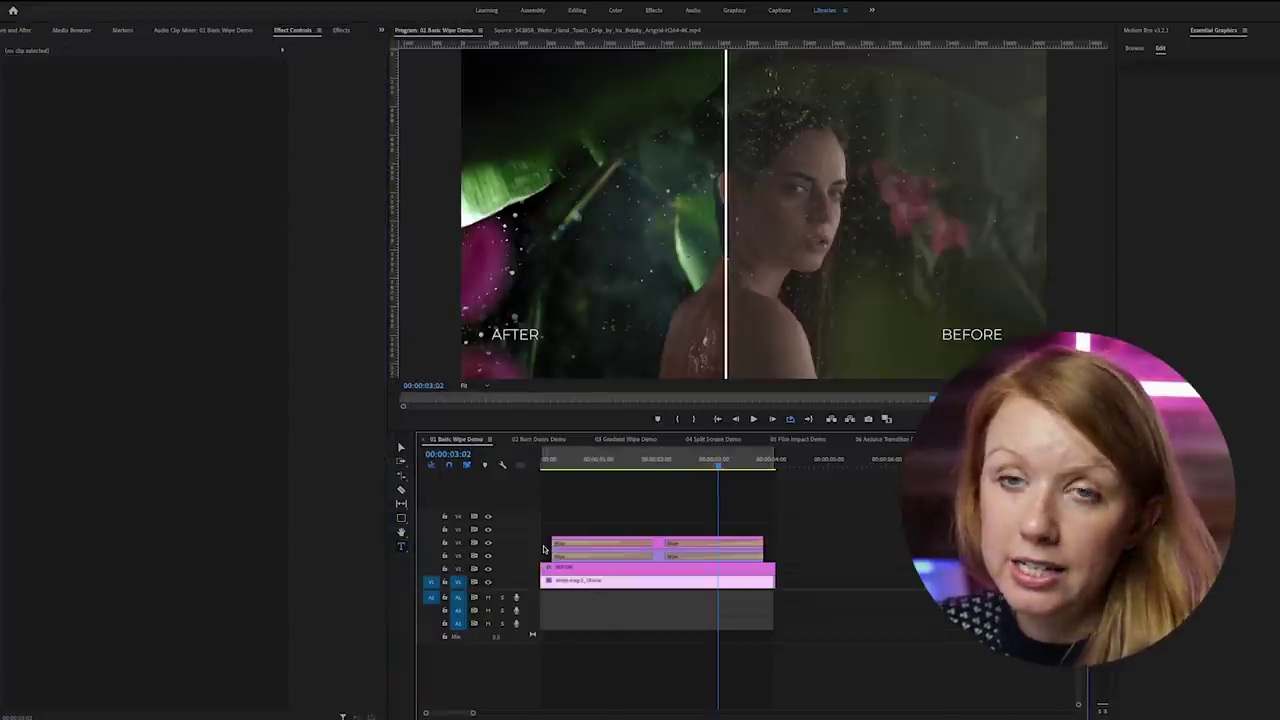
pyautogui.click(540, 440)
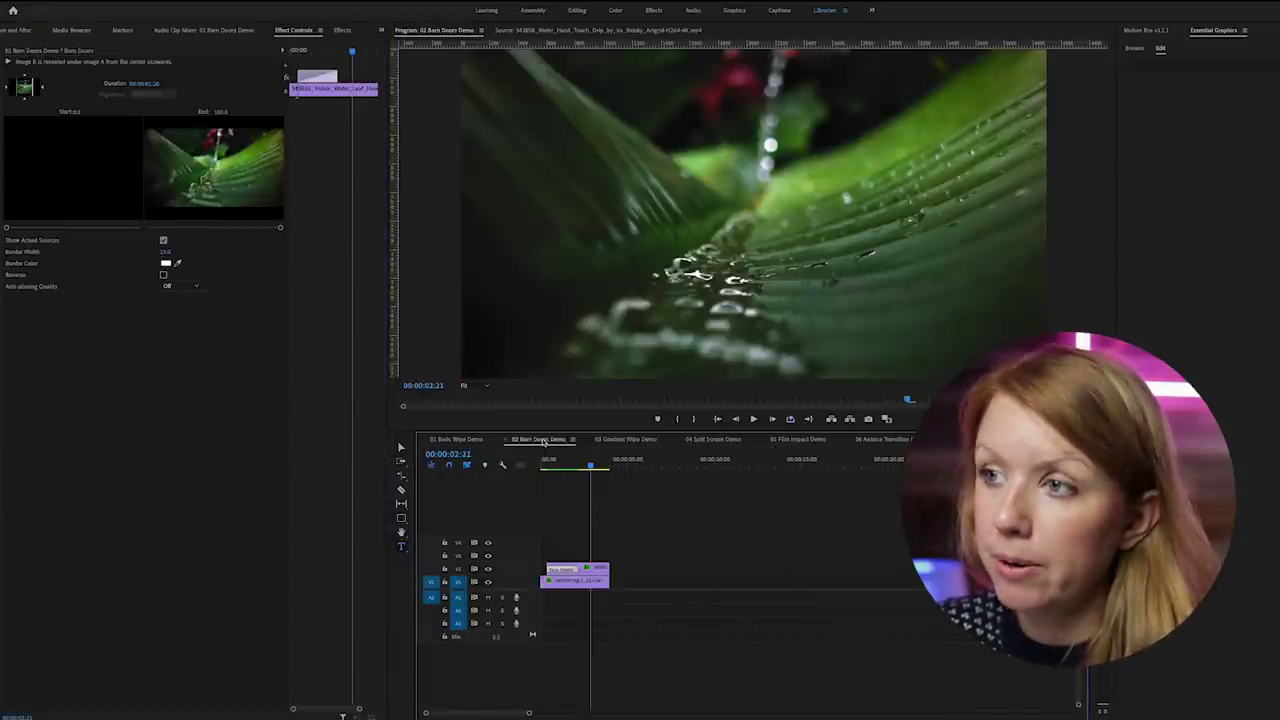
pyautogui.click(621, 440)
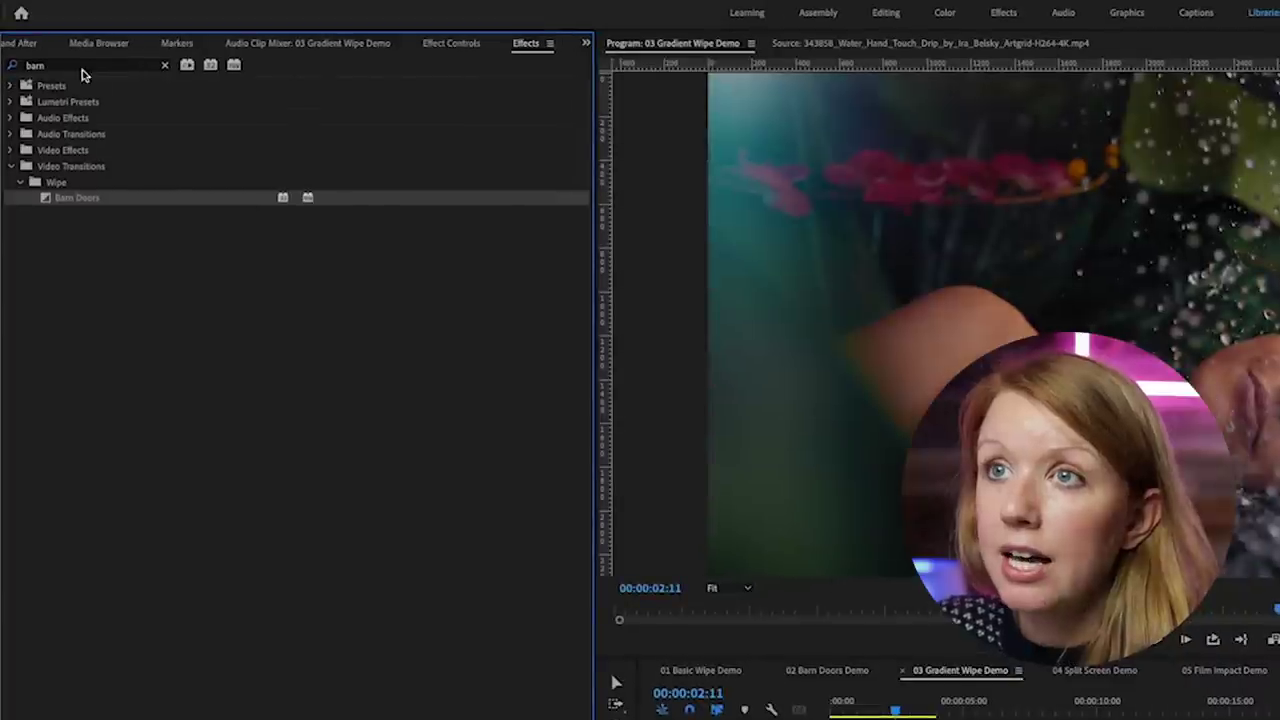
# Apply the Gradient Wipe video effect to the top clip and return the playhead to the start.
pyautogui.doubleClick(78, 64)
pyautogui.write('radient')
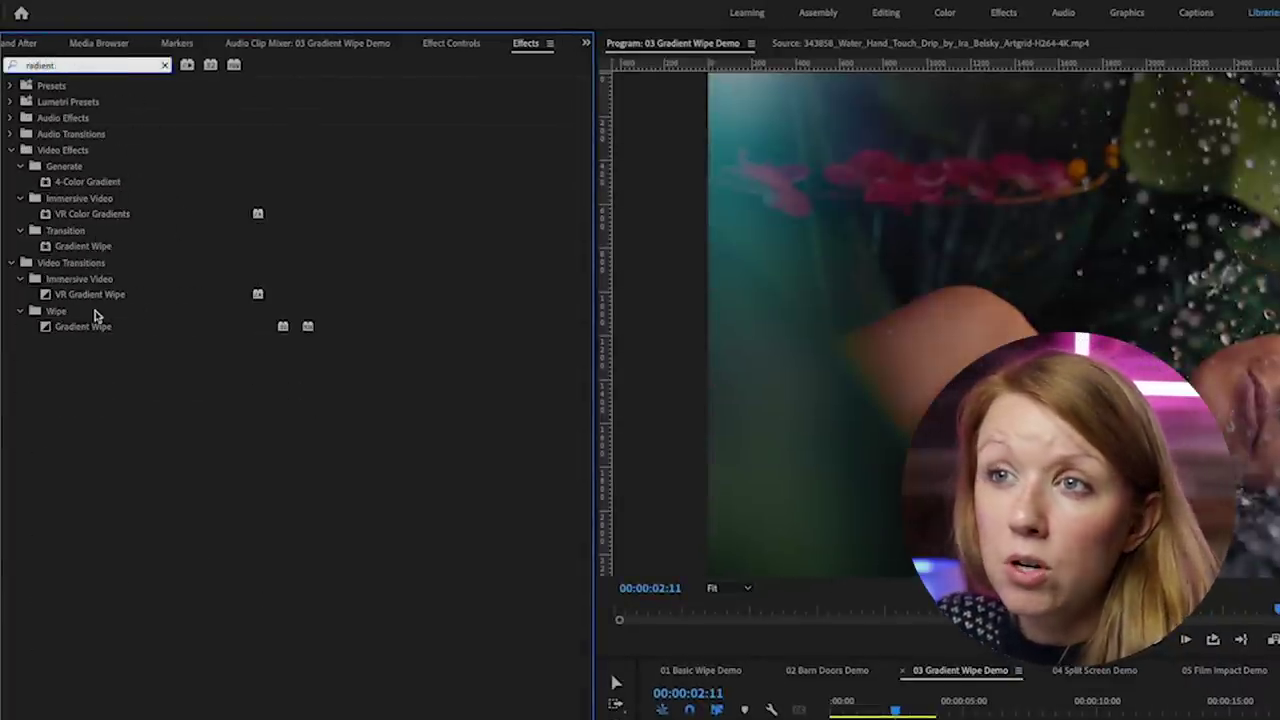
pyautogui.click(98, 326)
pyautogui.click(88, 247)
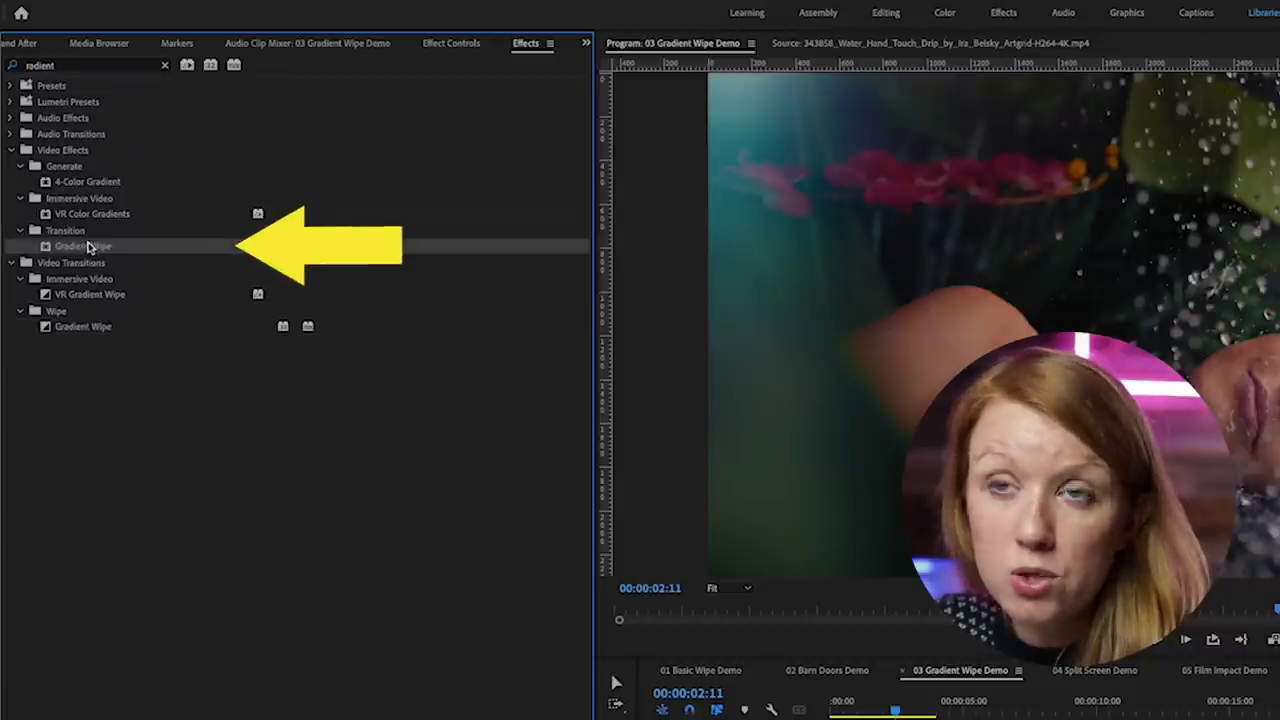
pyautogui.moveTo(88, 247); pyautogui.dragTo(560, 571)
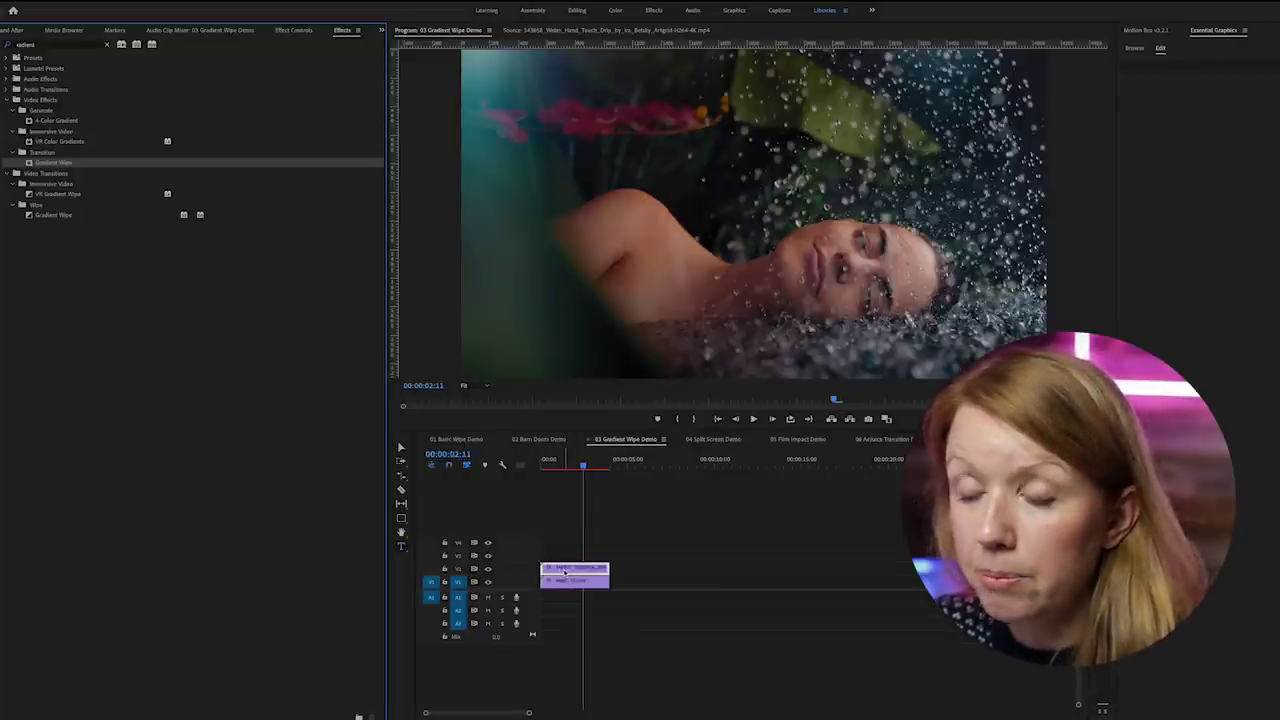
pyautogui.moveTo(582, 466); pyautogui.dragTo(538, 460)
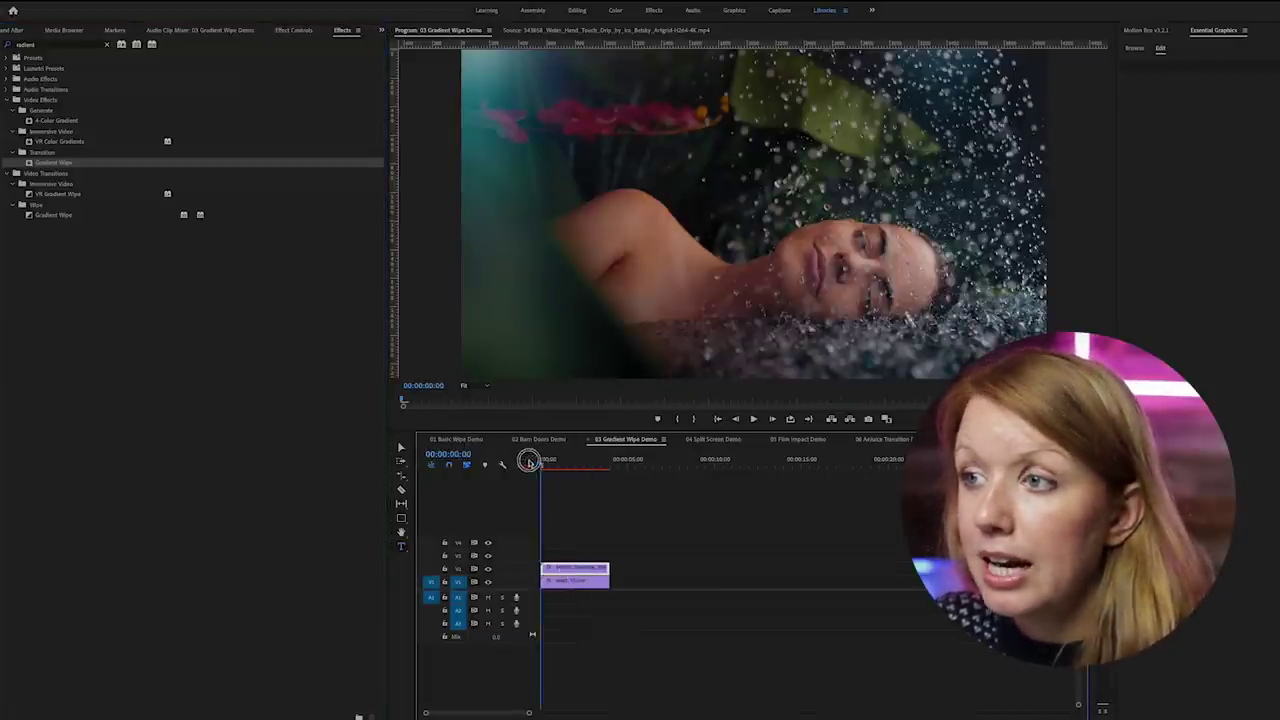
pyautogui.click(543, 463)
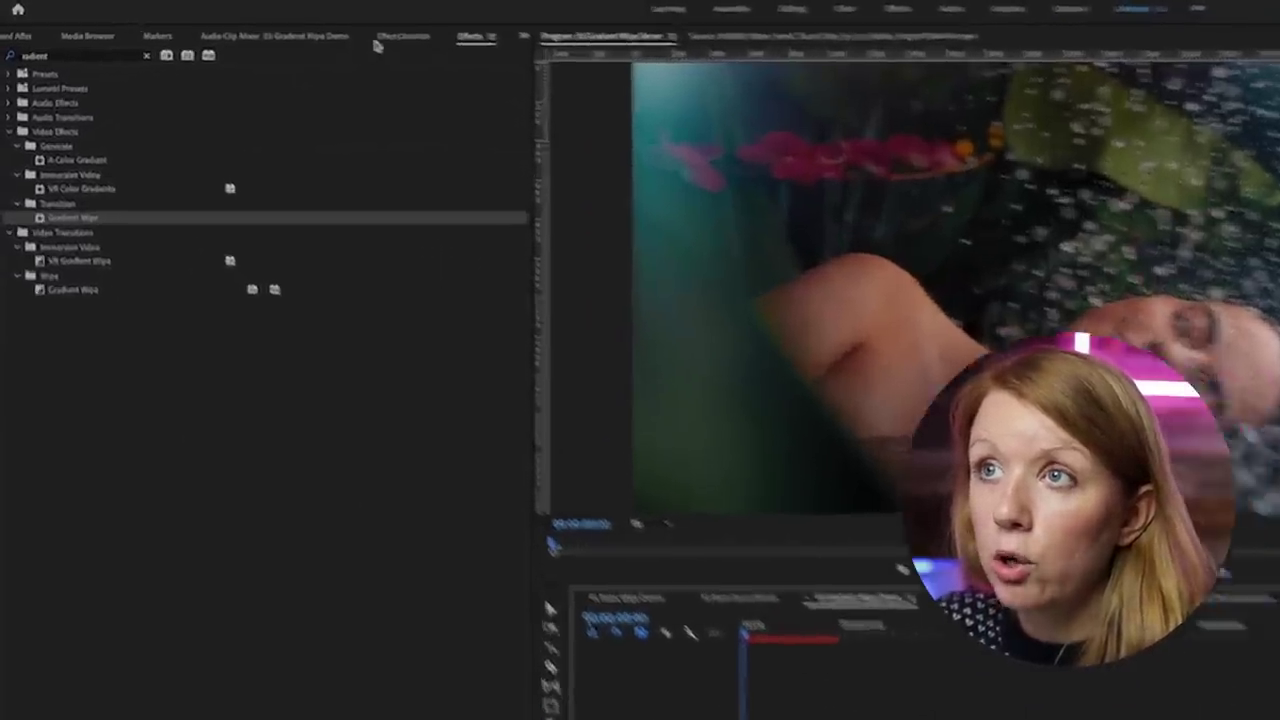
pyautogui.click(400, 37)
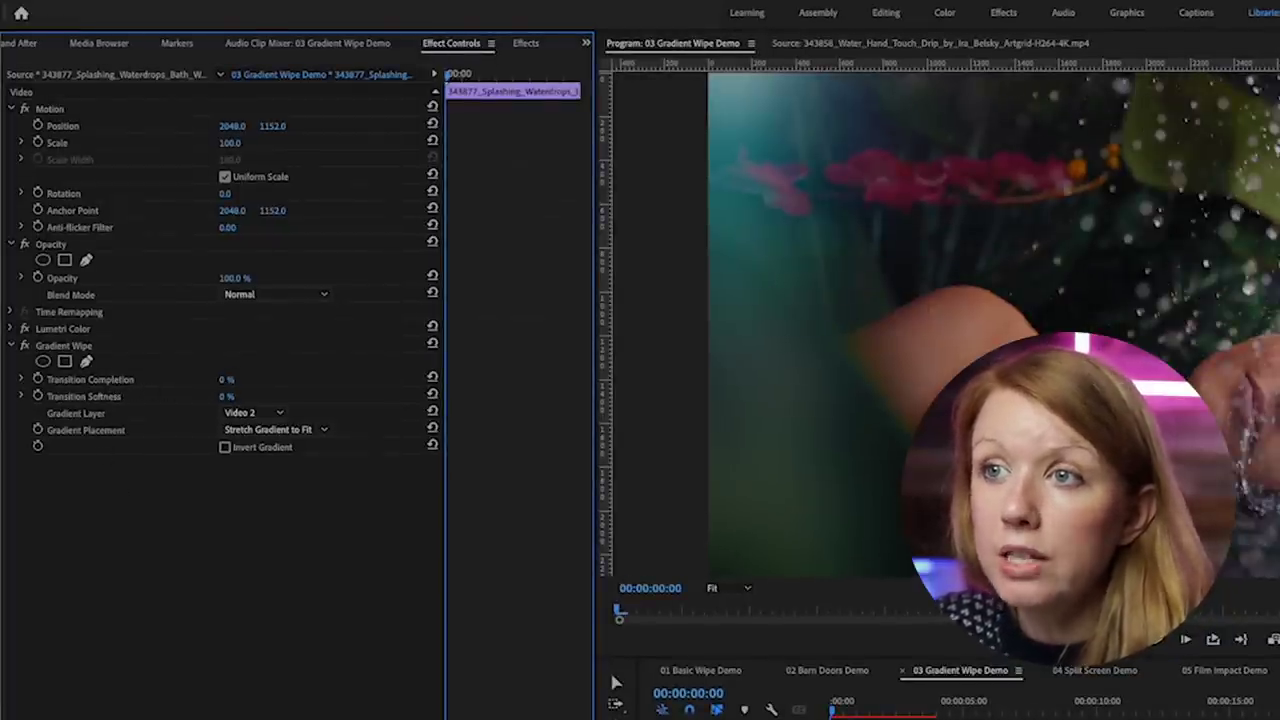
# Set Transition Completion to 100% and add a keyframe at the clip start.
pyautogui.click(225, 380)
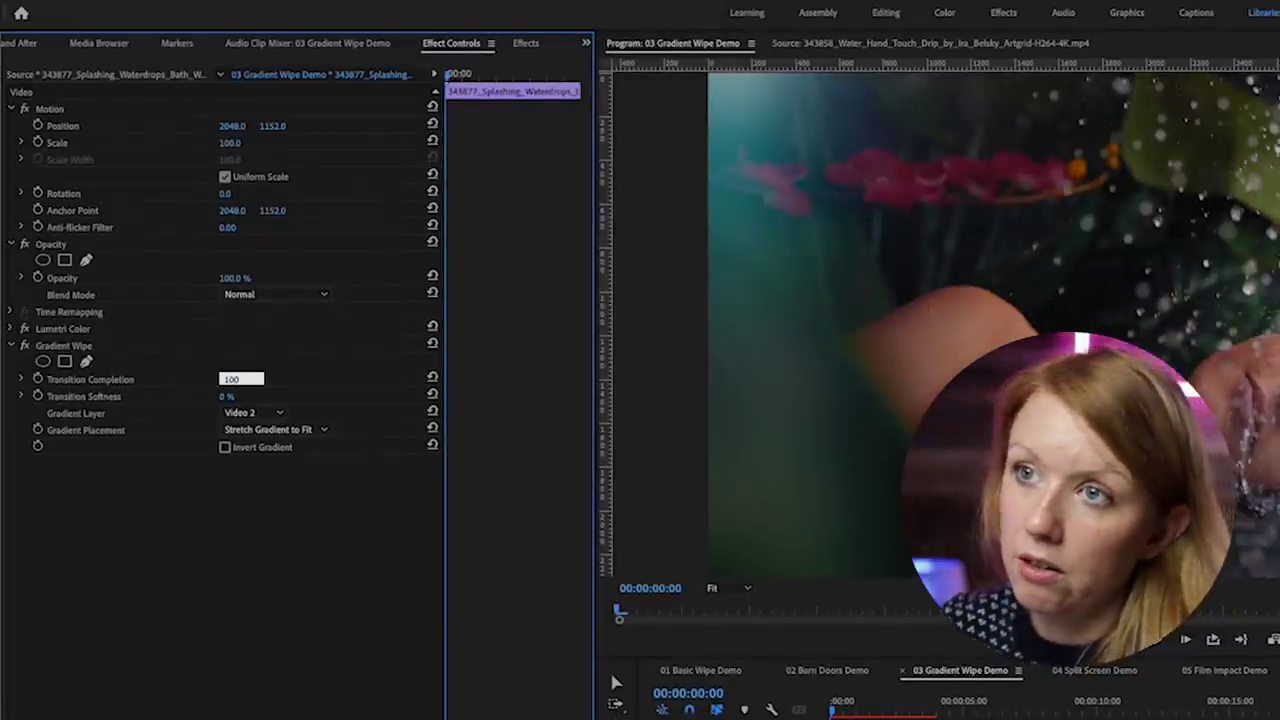
pyautogui.write('100')
pyautogui.press('Return')
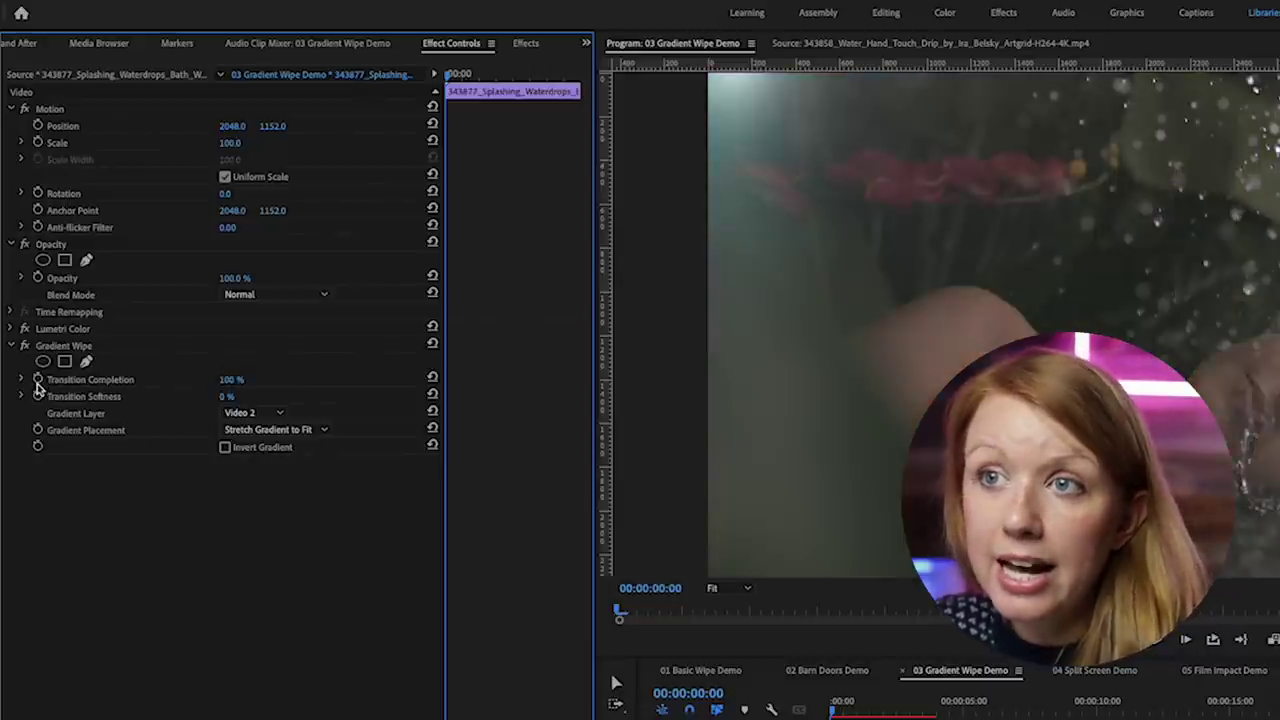
pyautogui.click(37, 380)
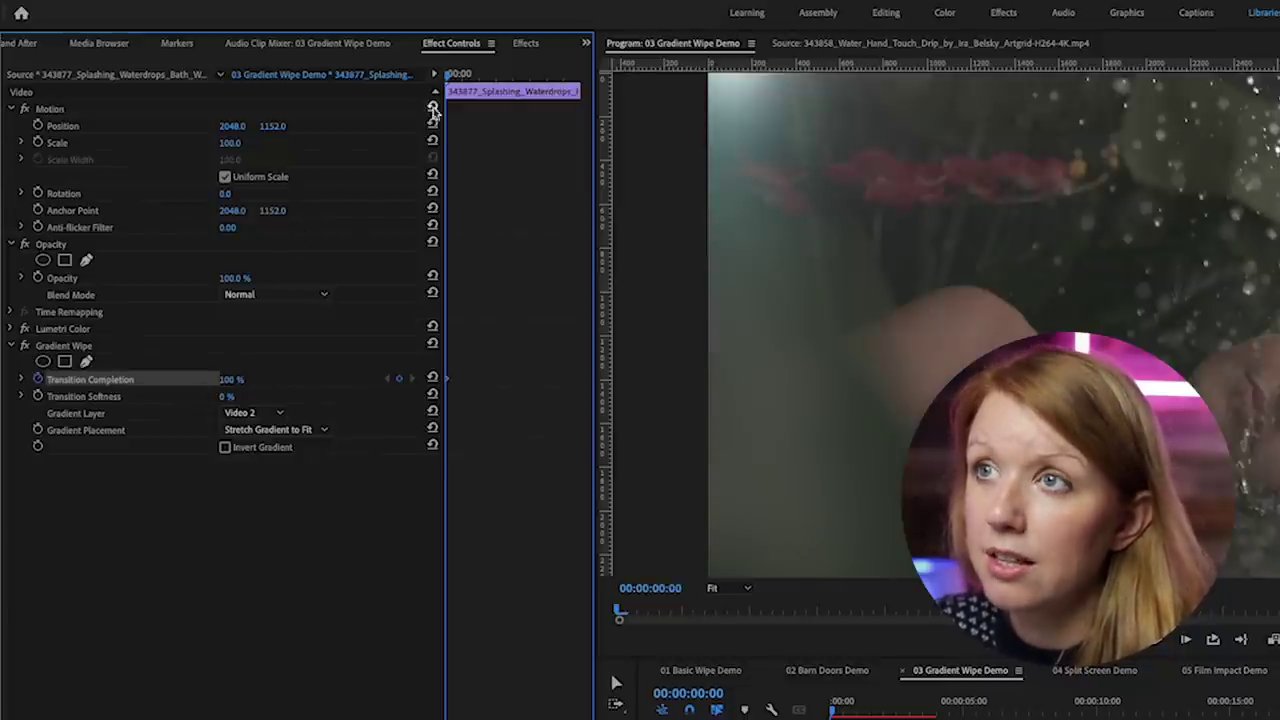
# Keyframe Transition Completion at 0% at 00:00:01:17 and scrub to preview the wipe.
pyautogui.moveTo(449, 74); pyautogui.dragTo(503, 90)
pyautogui.click(232, 380)
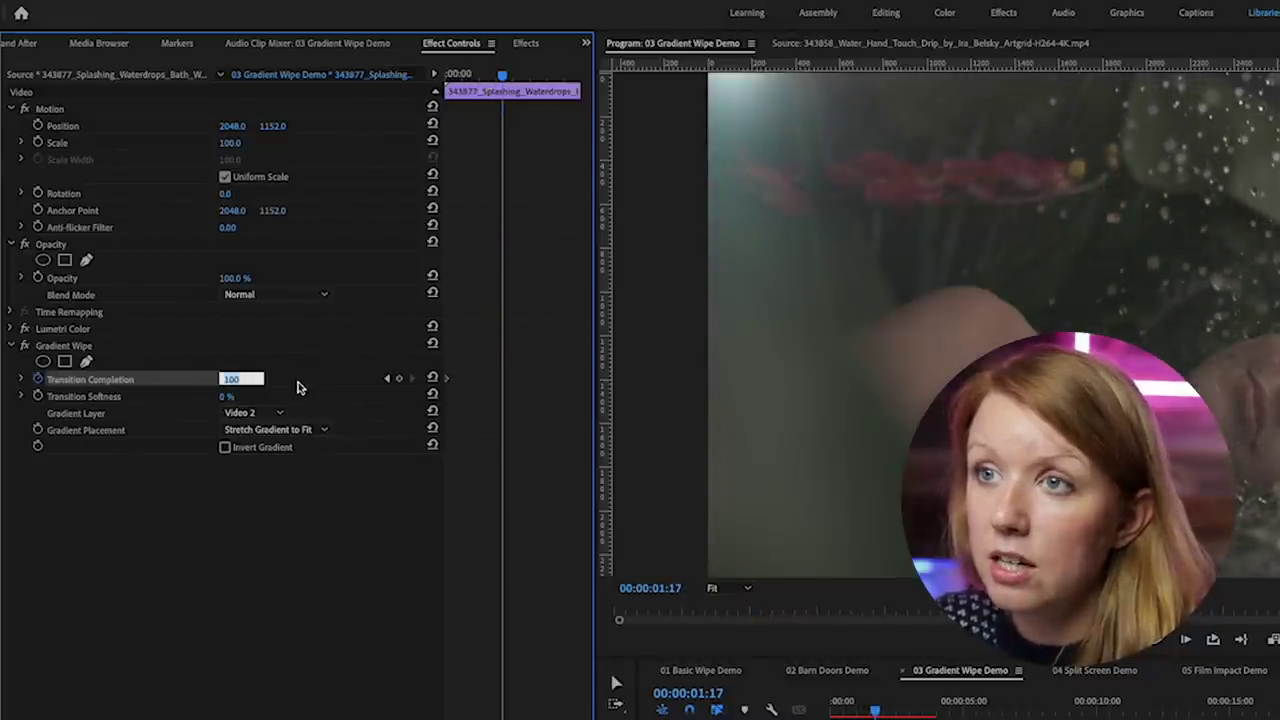
pyautogui.write('0')
pyautogui.press('Return')
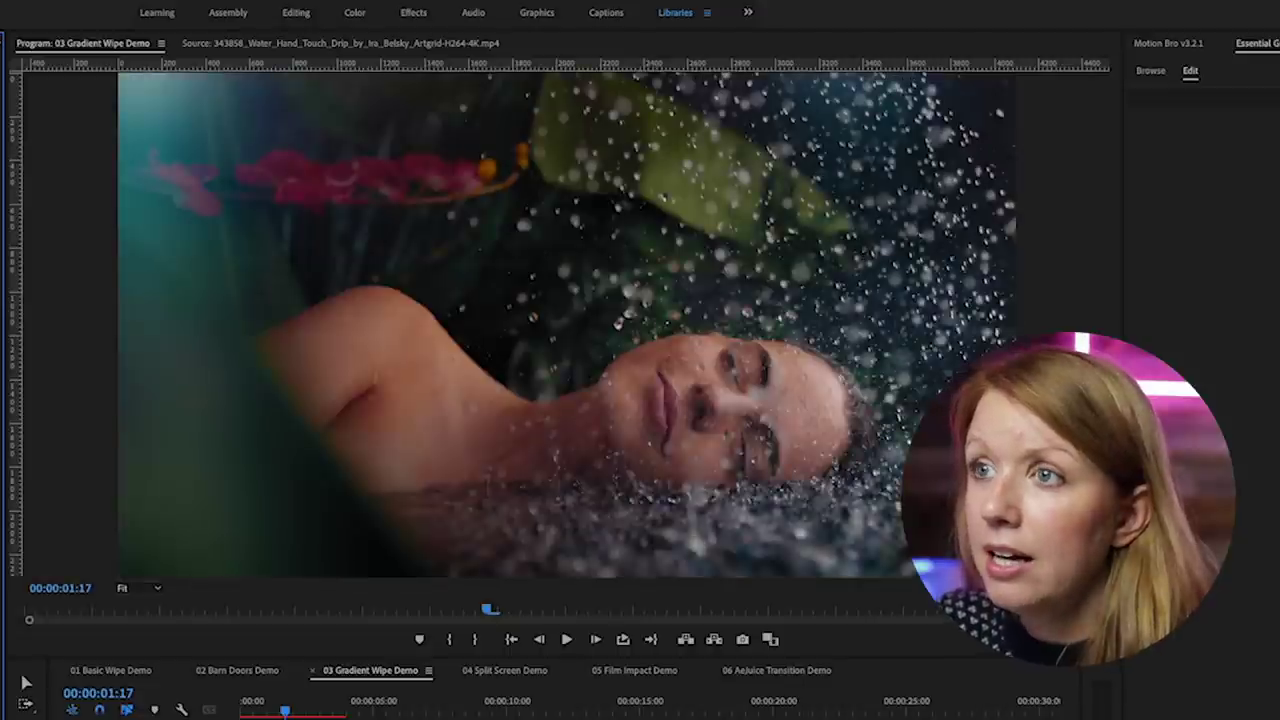
pyautogui.moveTo(487, 609); pyautogui.dragTo(263, 609)
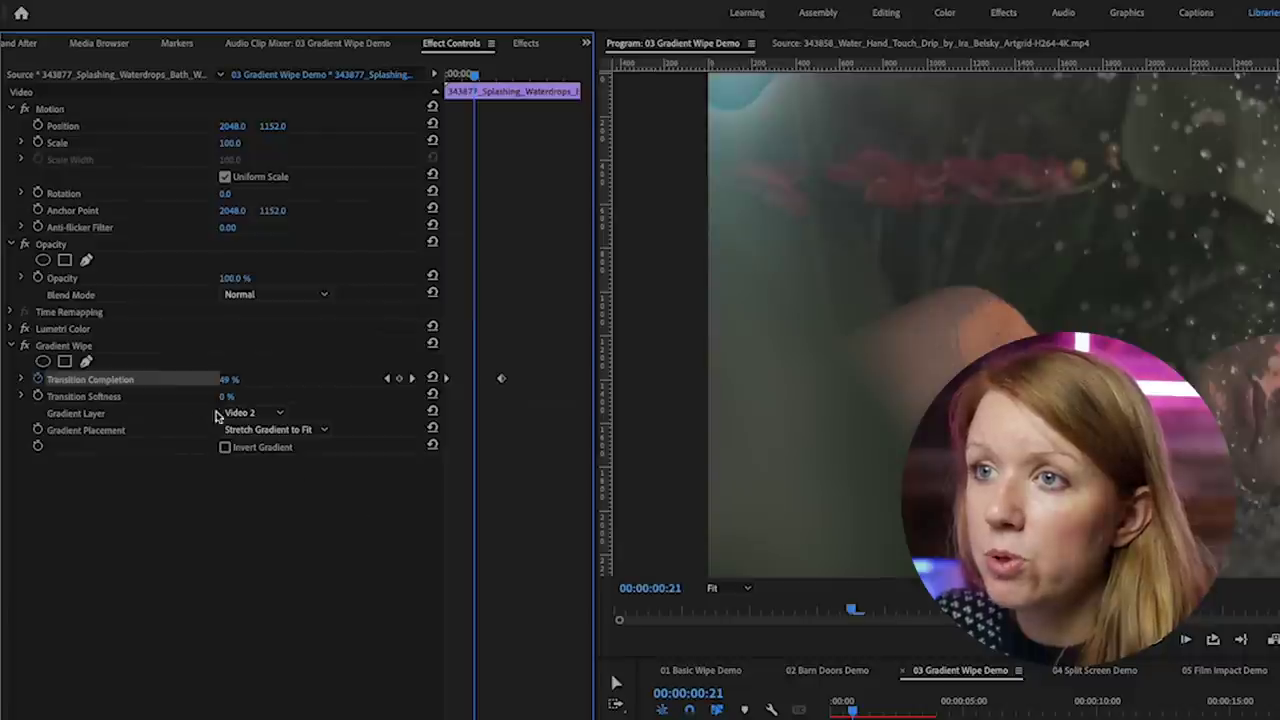
# Set Transition Softness to 70%, then lower it to 49% with the slider.
pyautogui.click(240, 396)
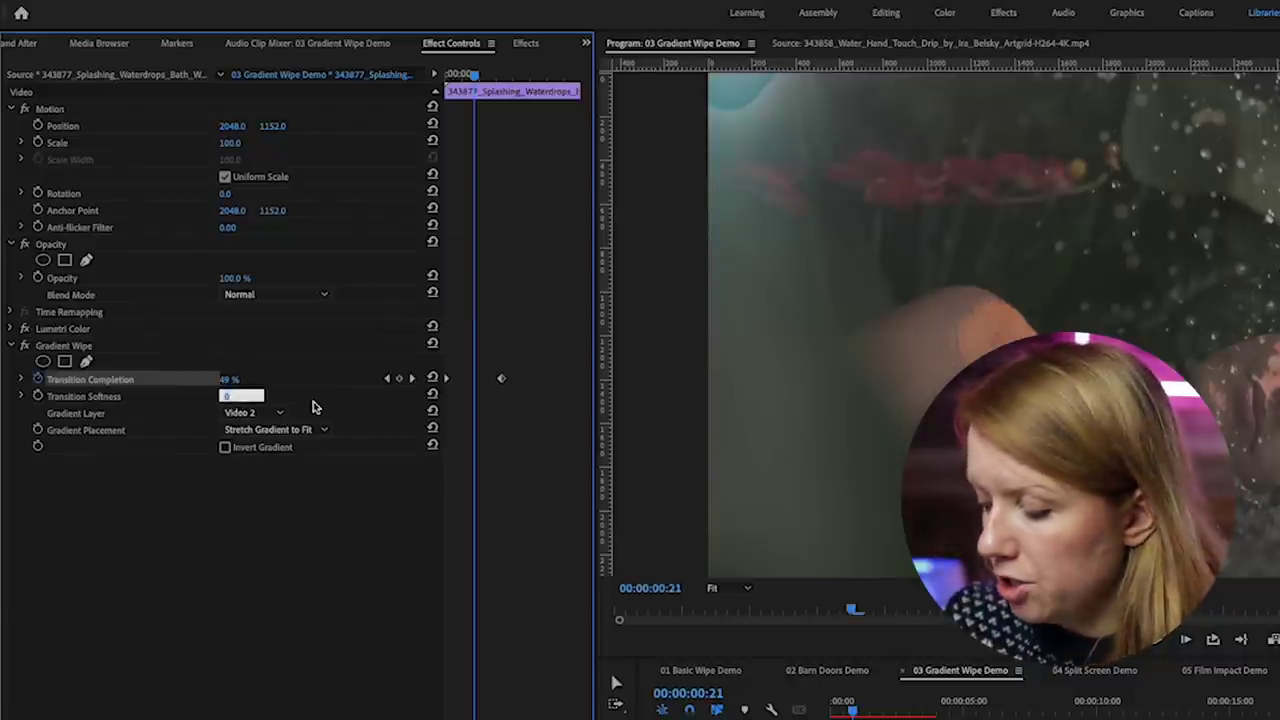
pyautogui.write('70')
pyautogui.press('Return')
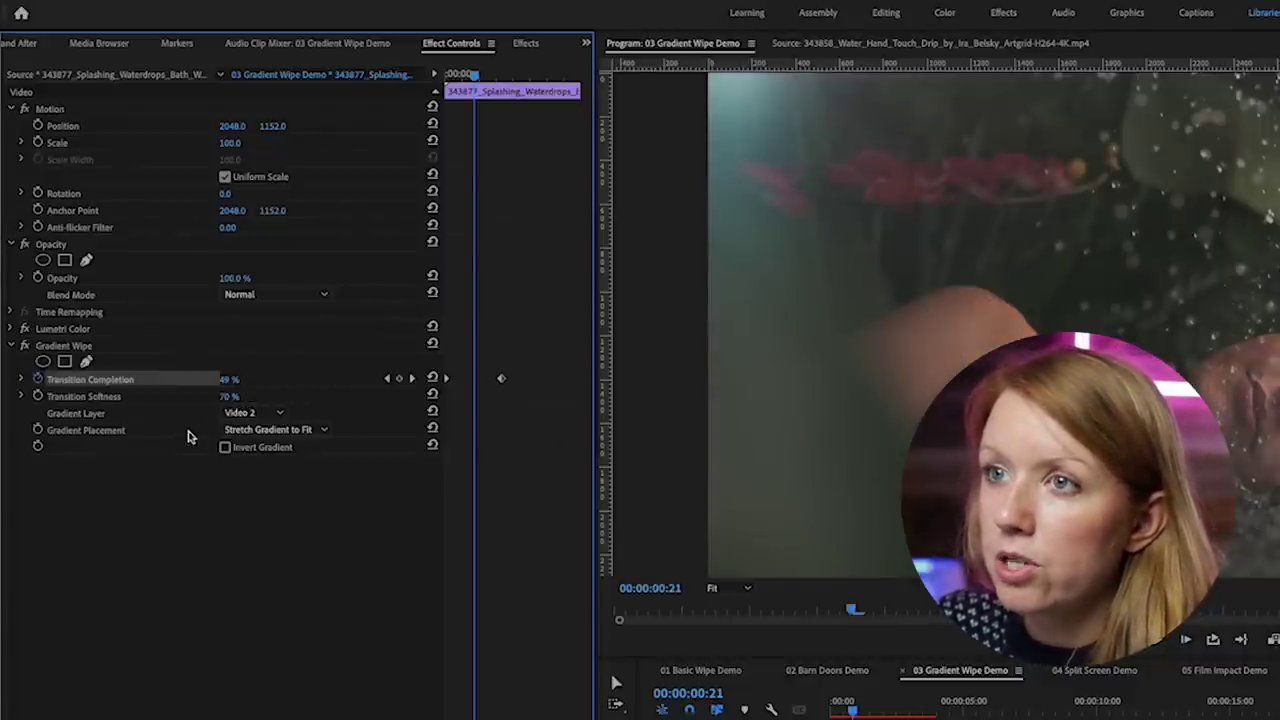
pyautogui.click(23, 397)
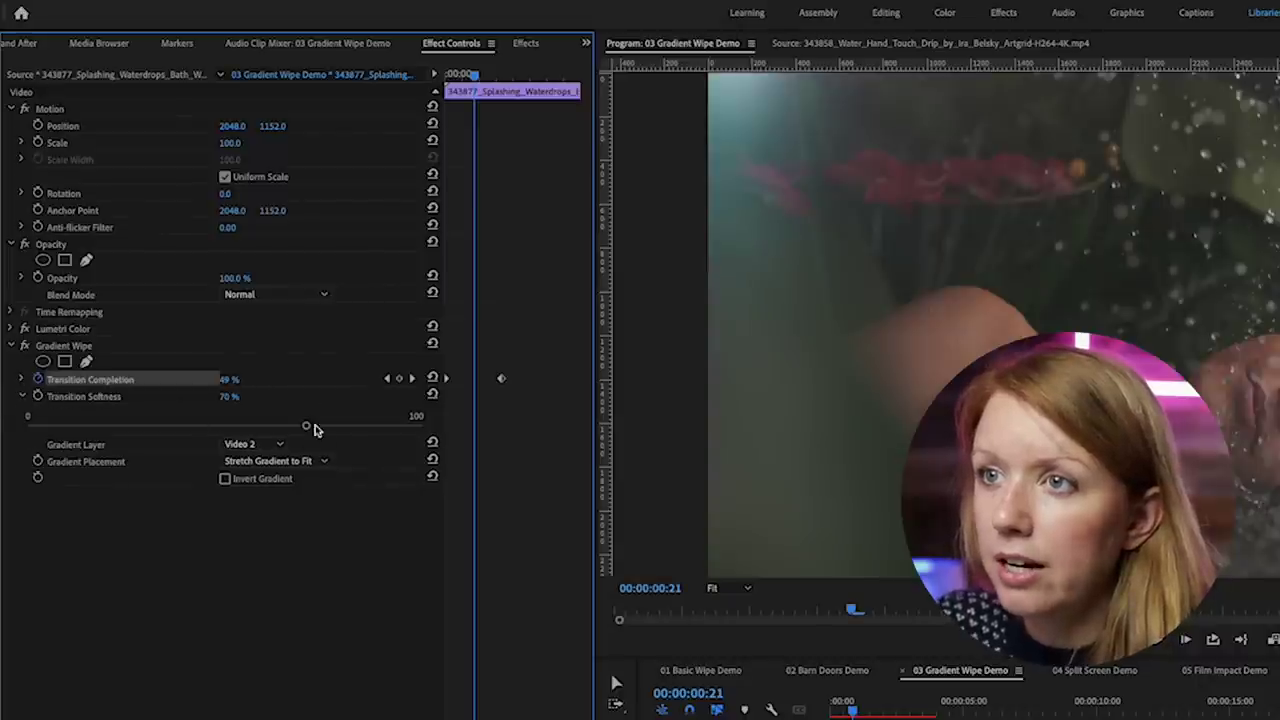
pyautogui.moveTo(310, 428); pyautogui.dragTo(237, 430)
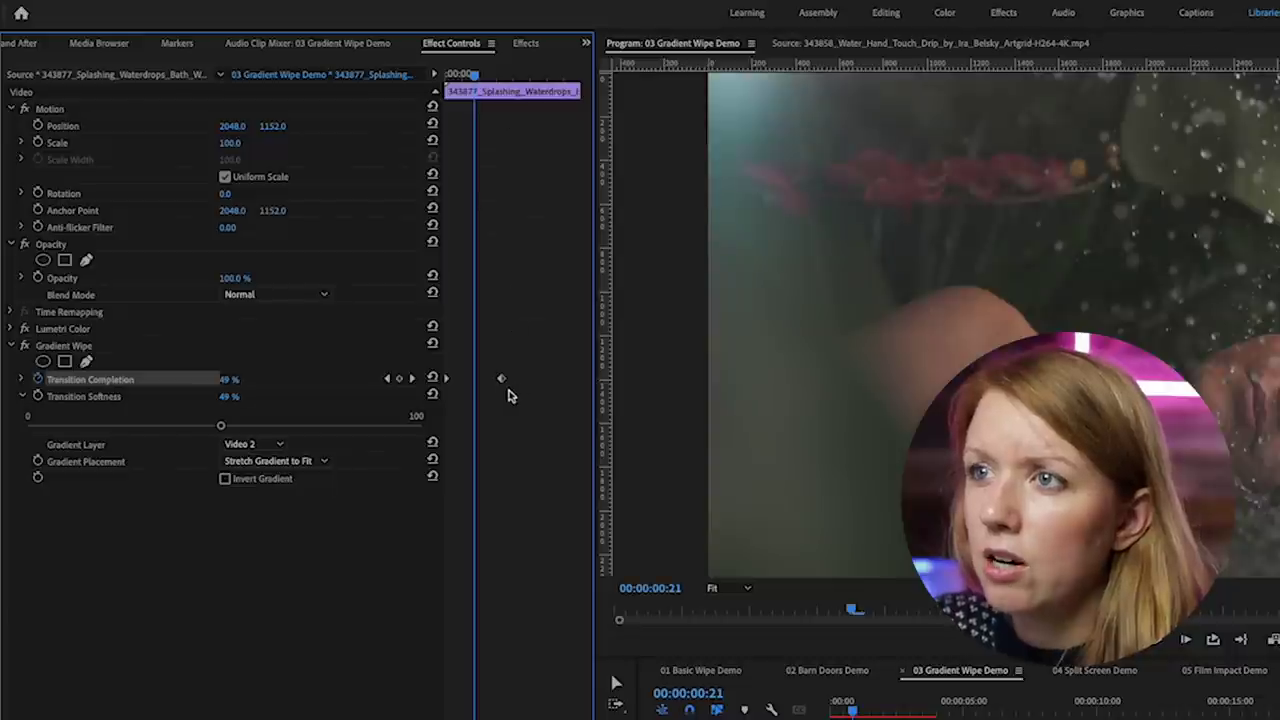
# Give the ending completion keyframe Continuous Bezier easing and jump back to the start.
pyautogui.click(502, 380)
pyautogui.rightClick(503, 381)
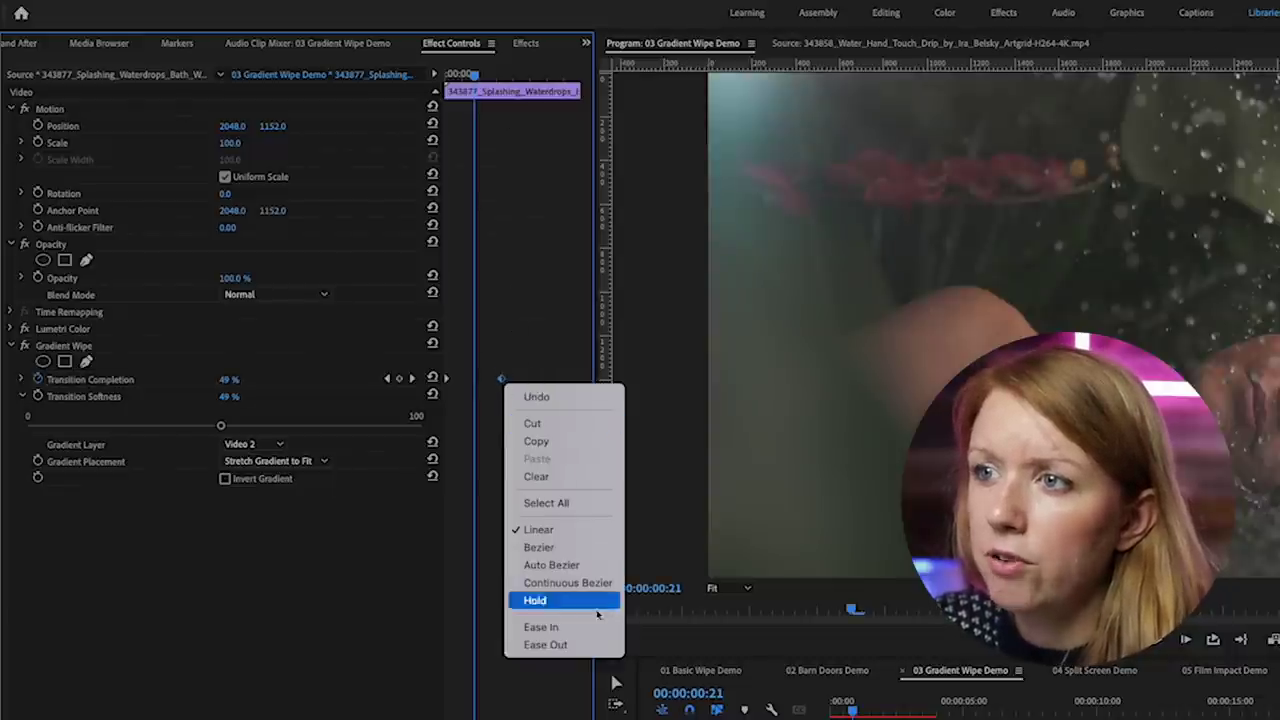
pyautogui.click(560, 582)
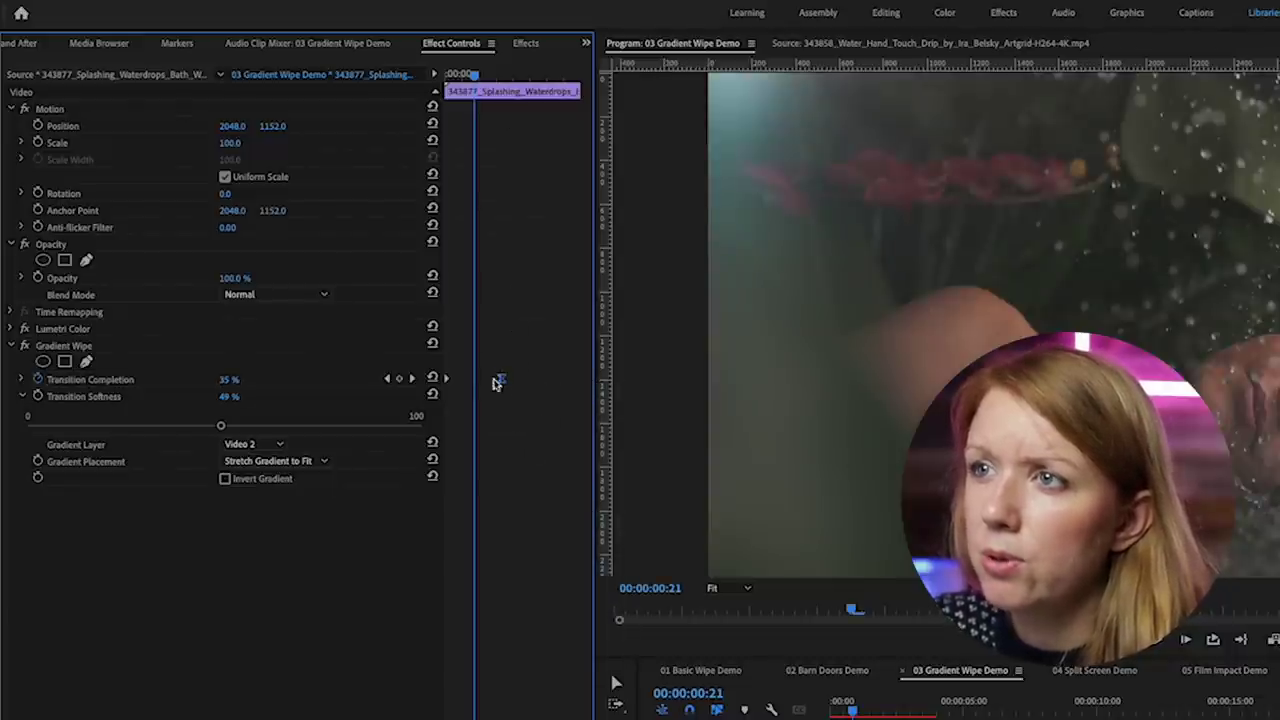
pyautogui.press('Home')
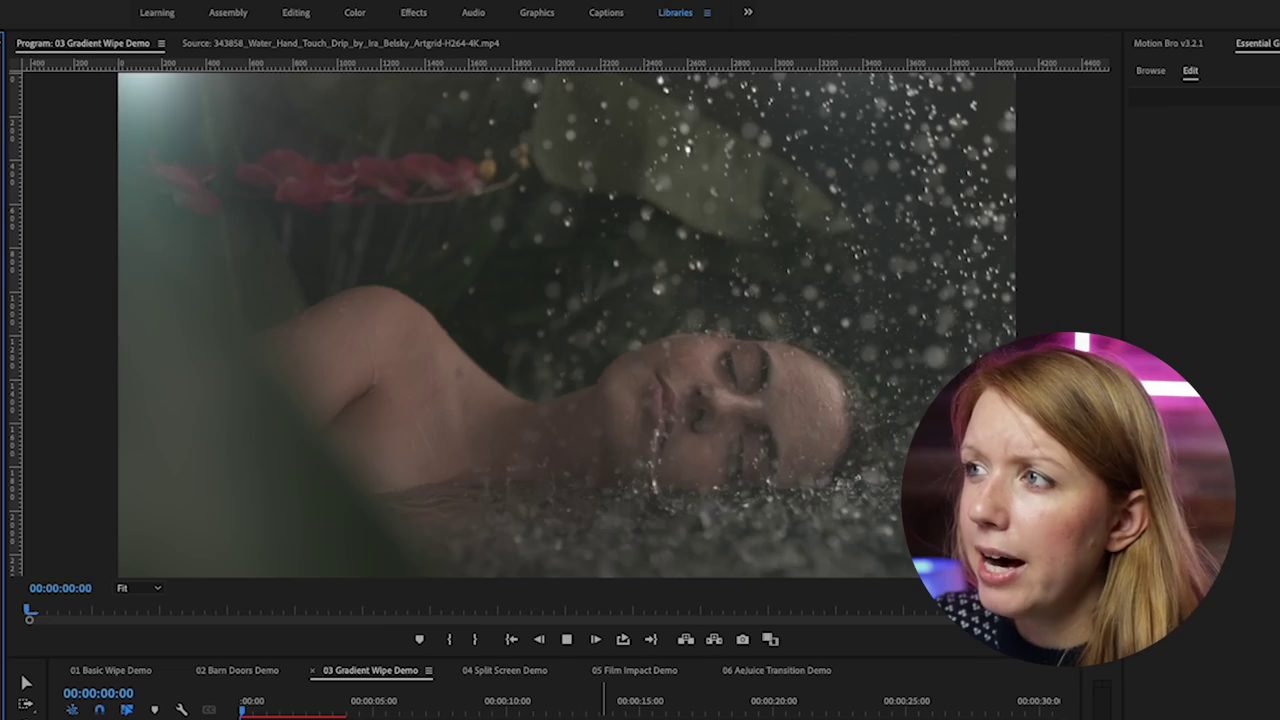
# Replay the wipe from the start, stopping the playhead at 00:00:02:15.
pyautogui.press('space')
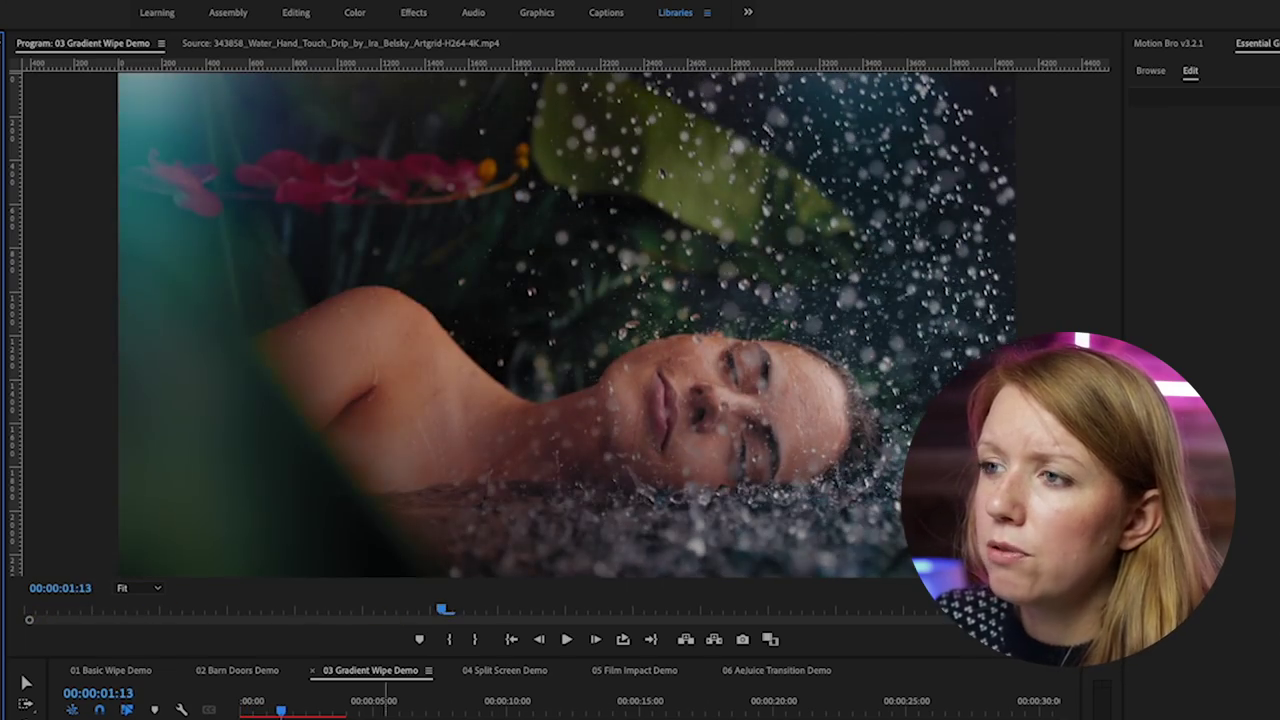
pyautogui.moveTo(281, 700); pyautogui.dragTo(206, 694)
pyautogui.press('space')
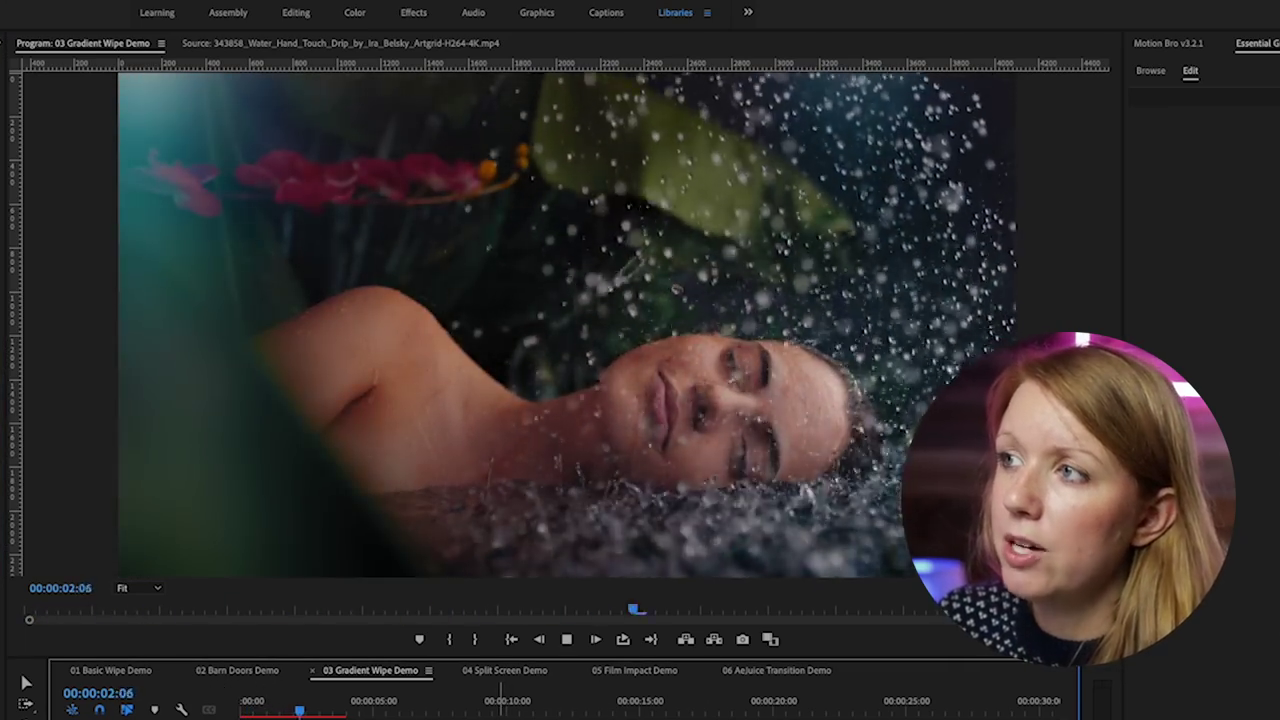
pyautogui.press('space')
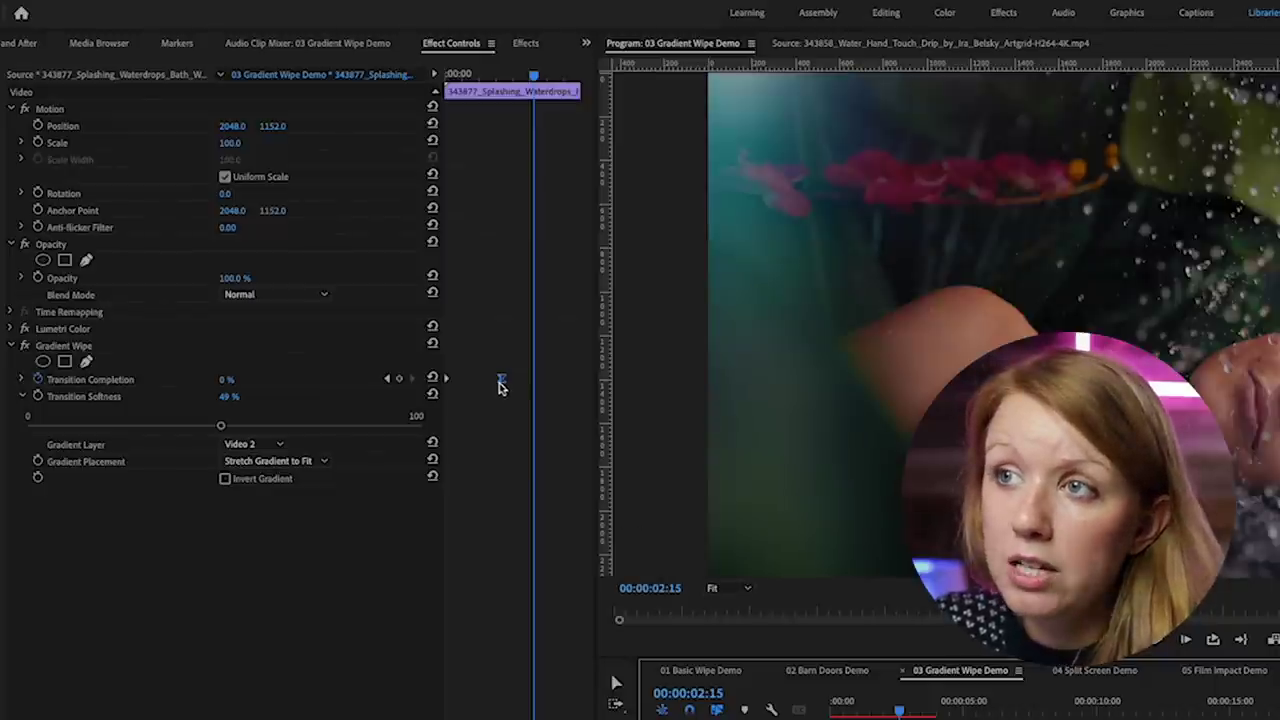
# Move the ending completion keyframe to 00:00:02:15 and play the wipe from the start.
pyautogui.moveTo(500, 380); pyautogui.dragTo(533, 378)
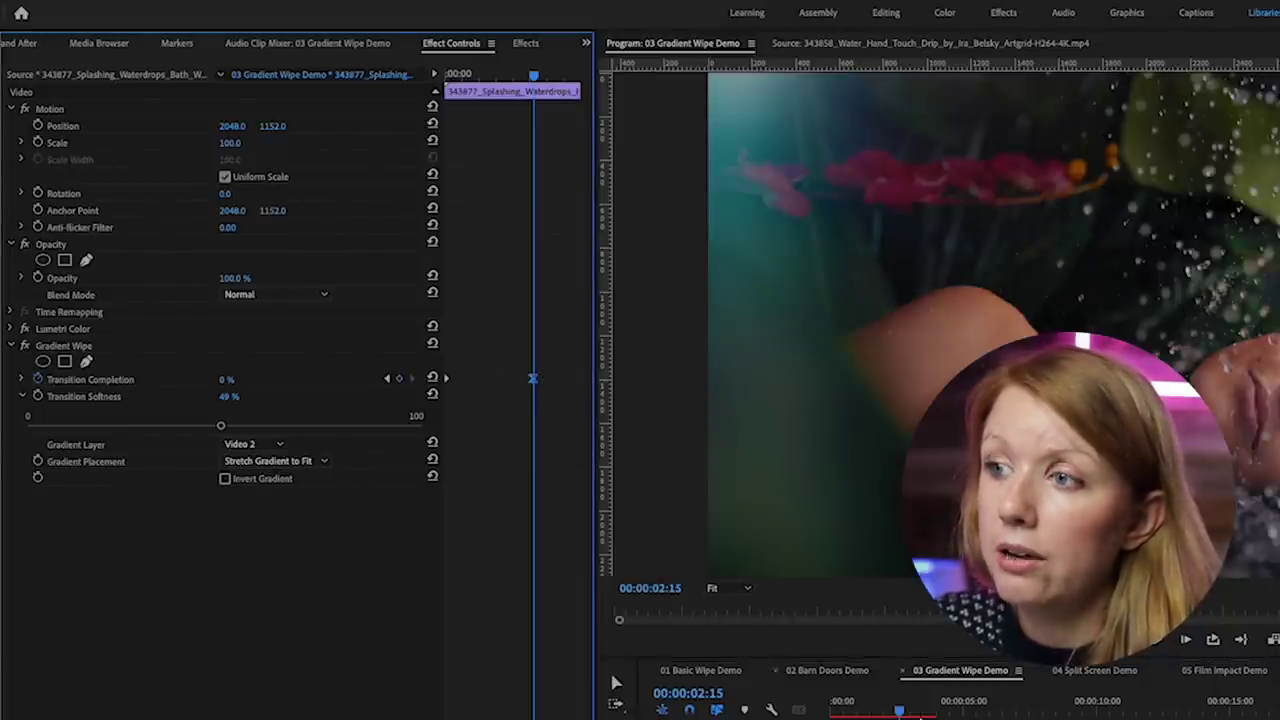
pyautogui.click(615, 485)
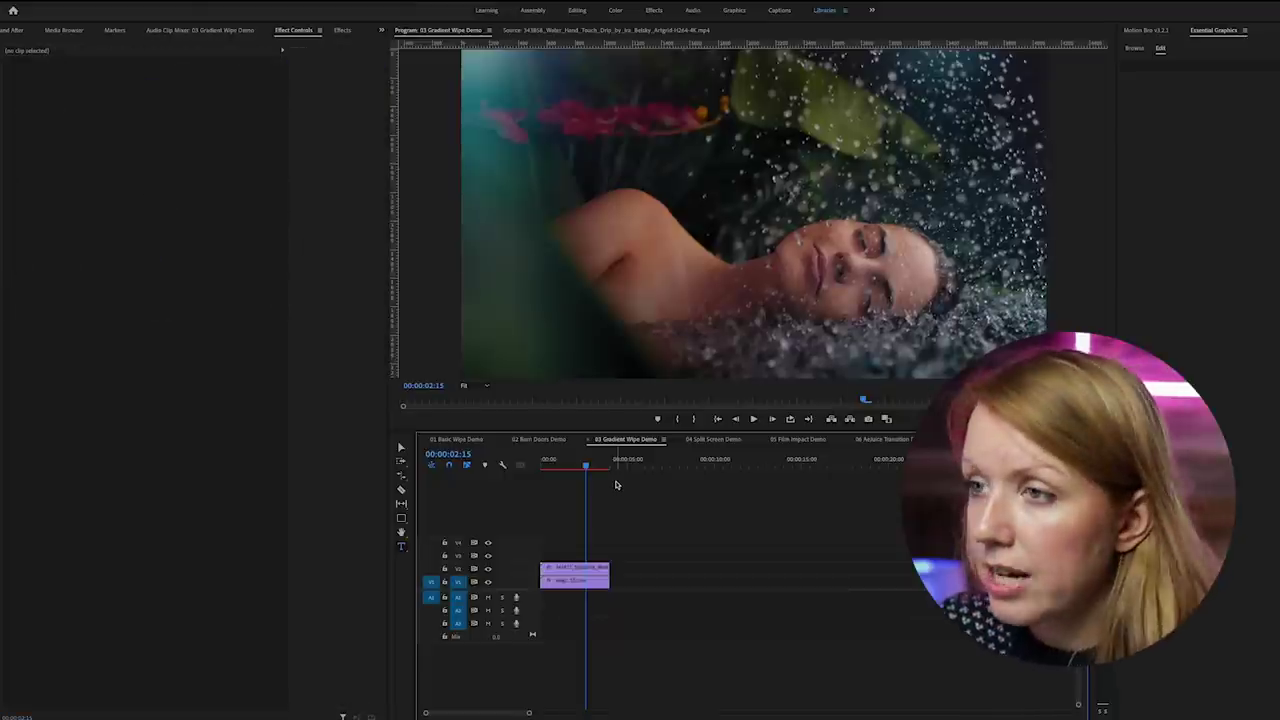
pyautogui.moveTo(588, 460); pyautogui.dragTo(541, 460)
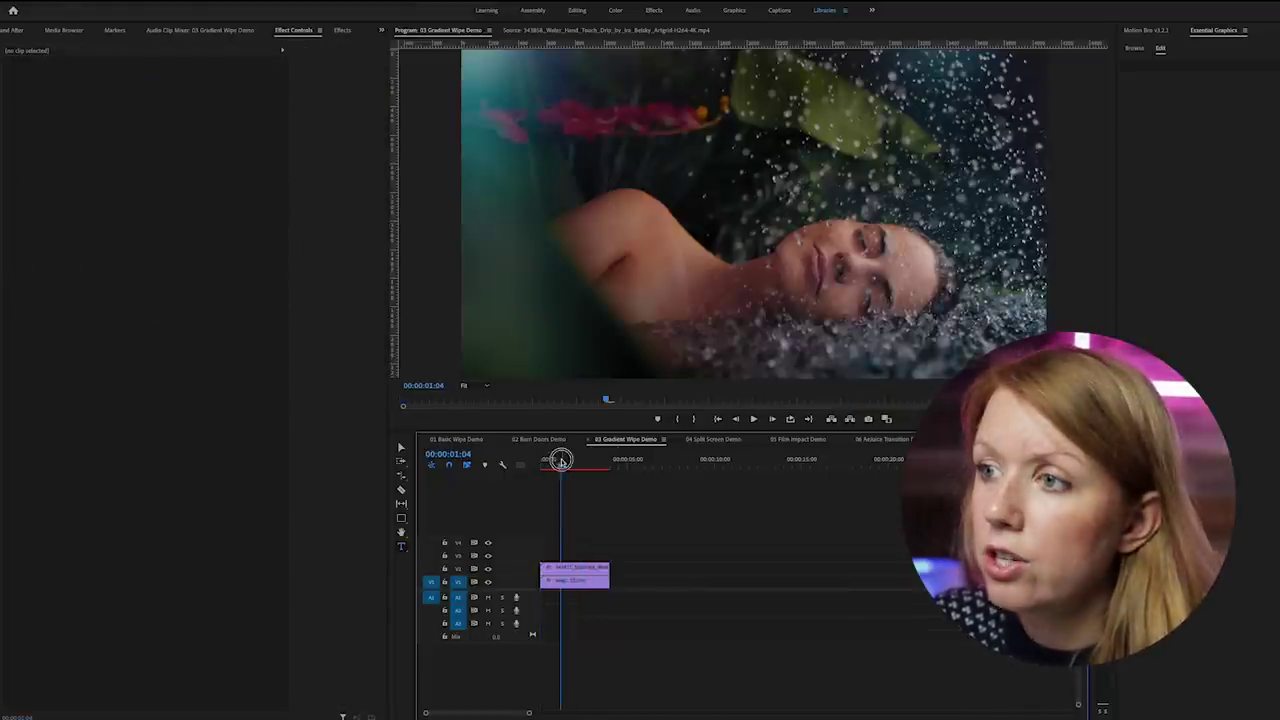
pyautogui.moveTo(551, 462); pyautogui.dragTo(541, 460)
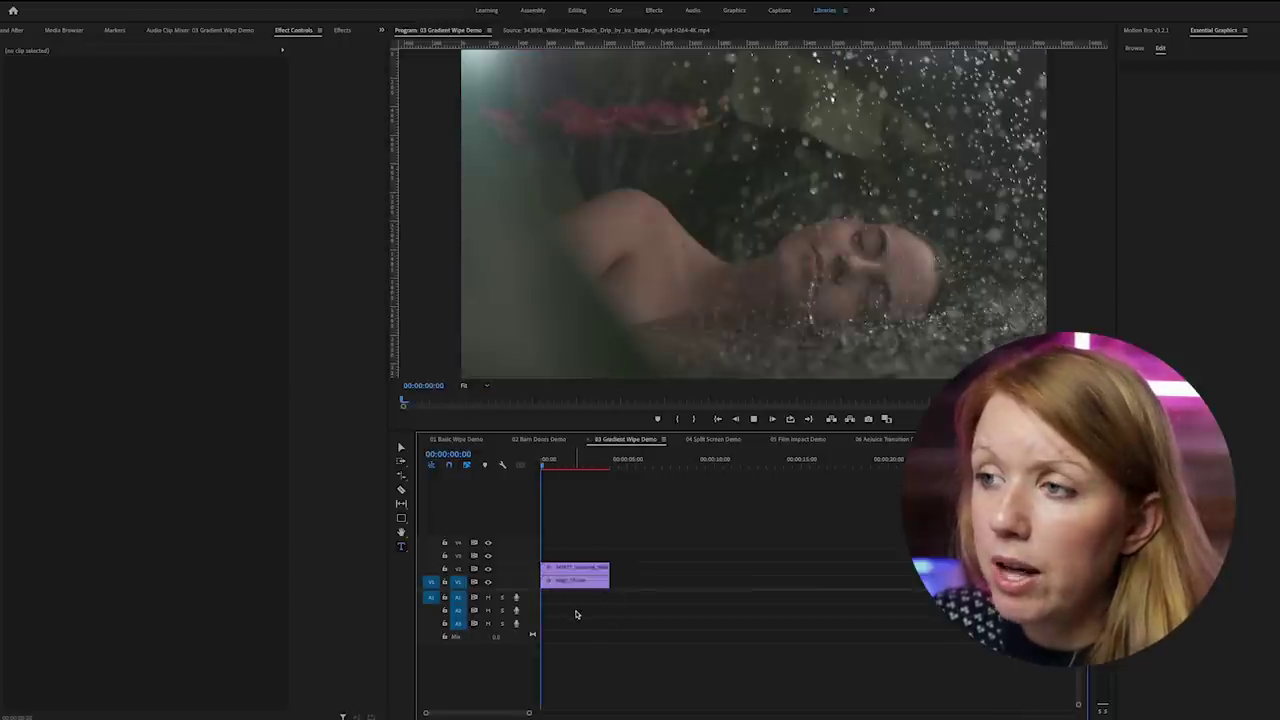
pyautogui.press('space')
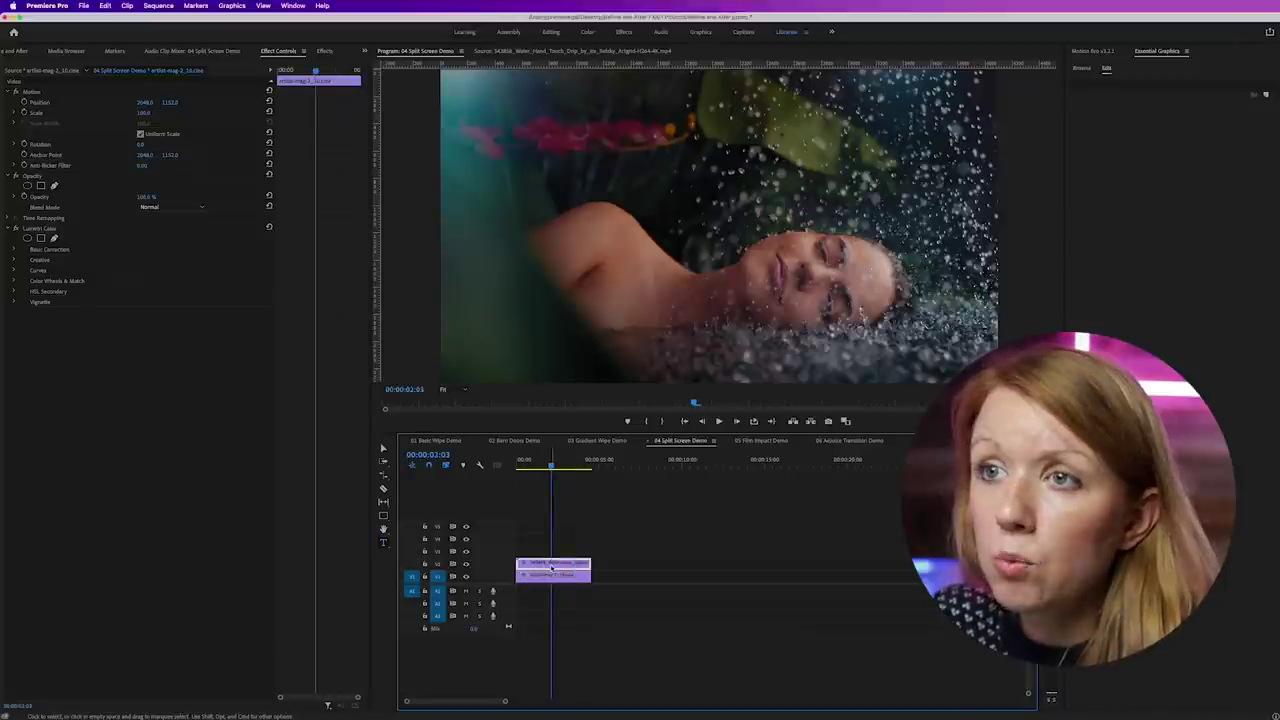
# Show Program Monitor rulers and drag a vertical guide to the centre of the frame.
pyautogui.click(552, 575)
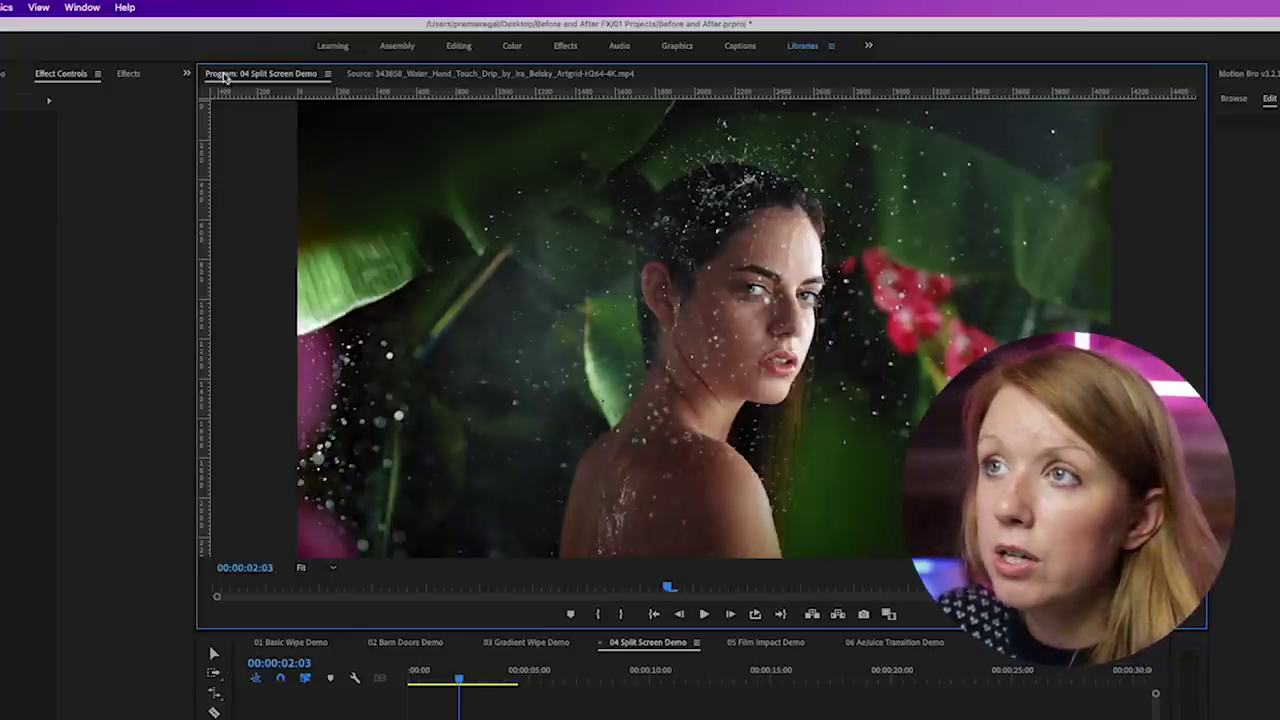
pyautogui.click(40, 7)
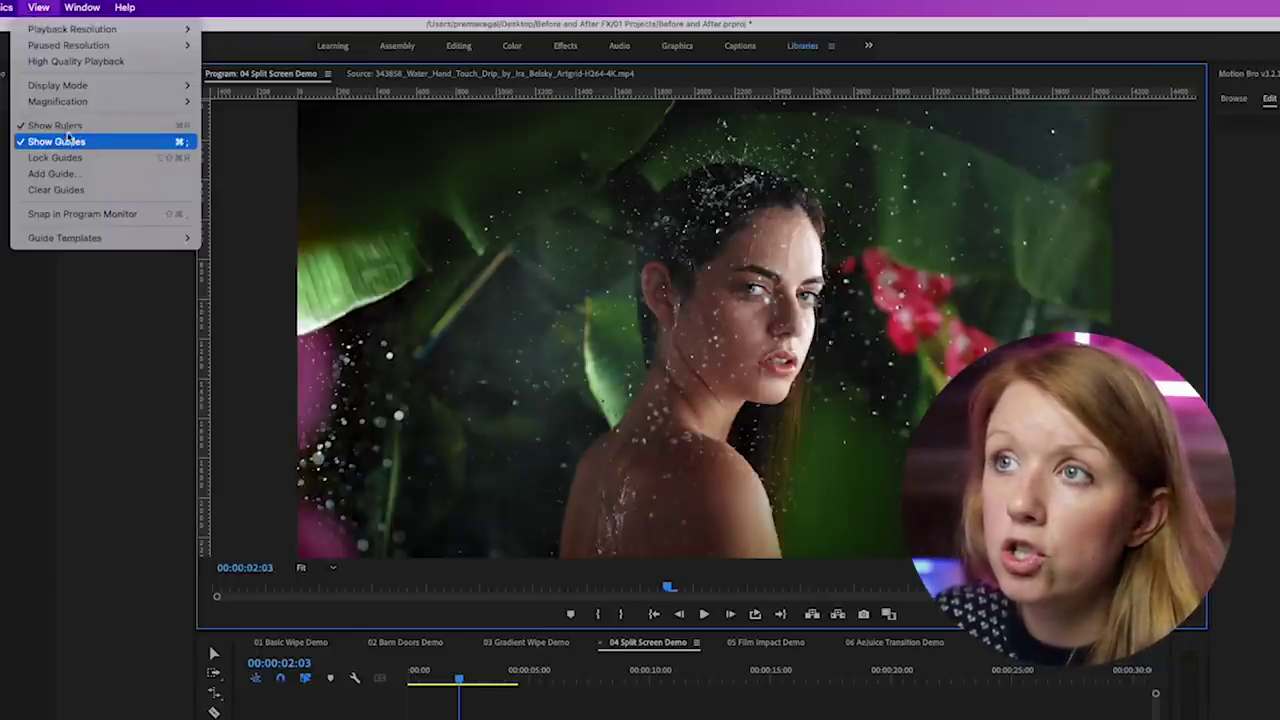
pyautogui.click(204, 284)
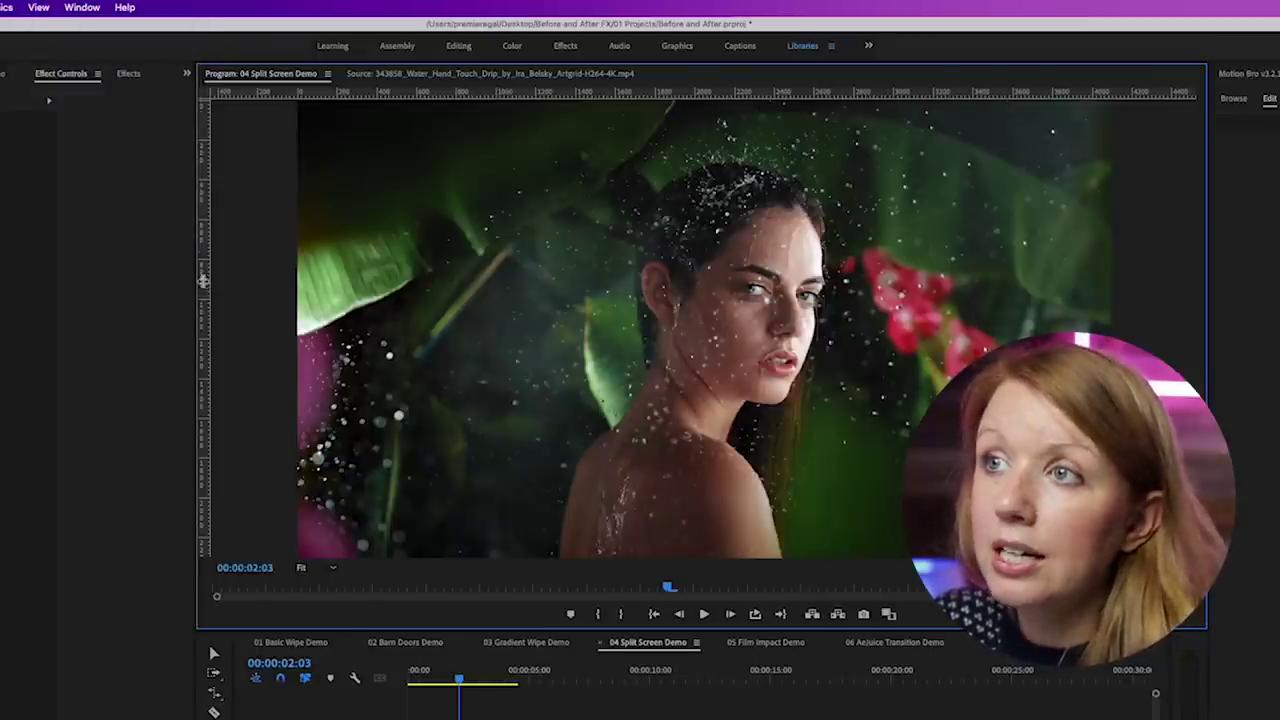
pyautogui.moveTo(203, 281); pyautogui.dragTo(700, 298)
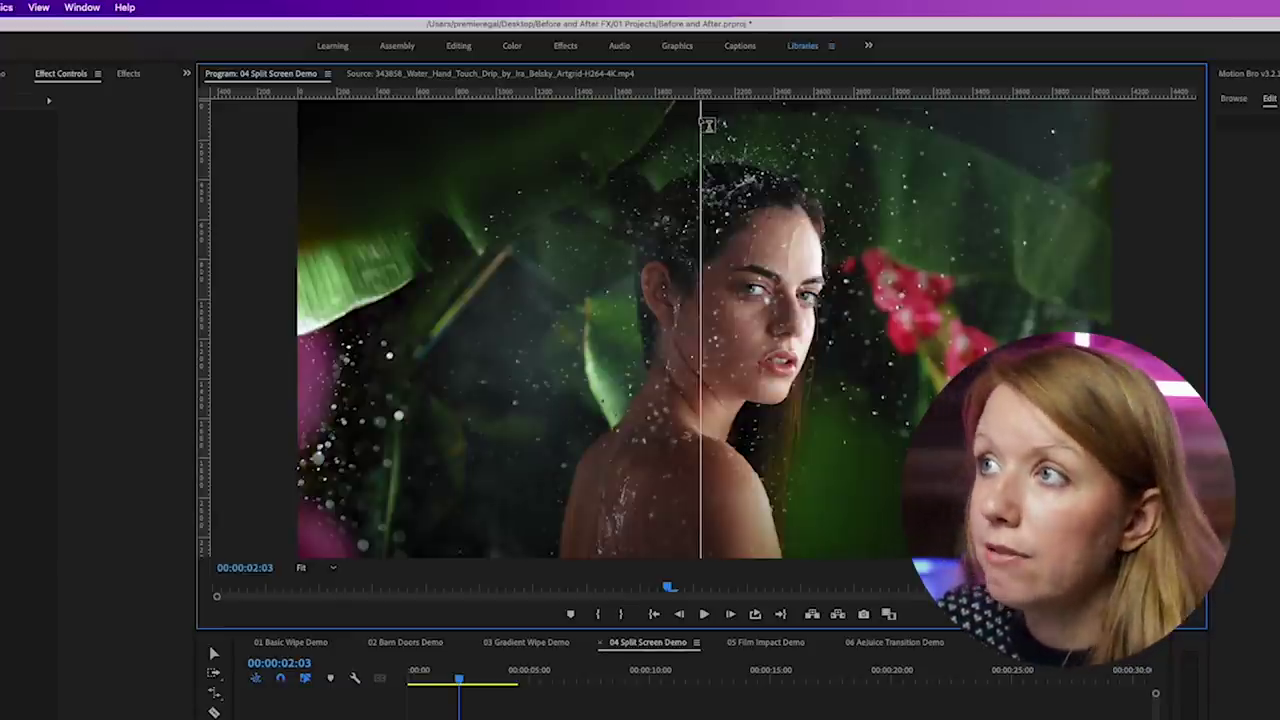
pyautogui.rightClick(700, 111)
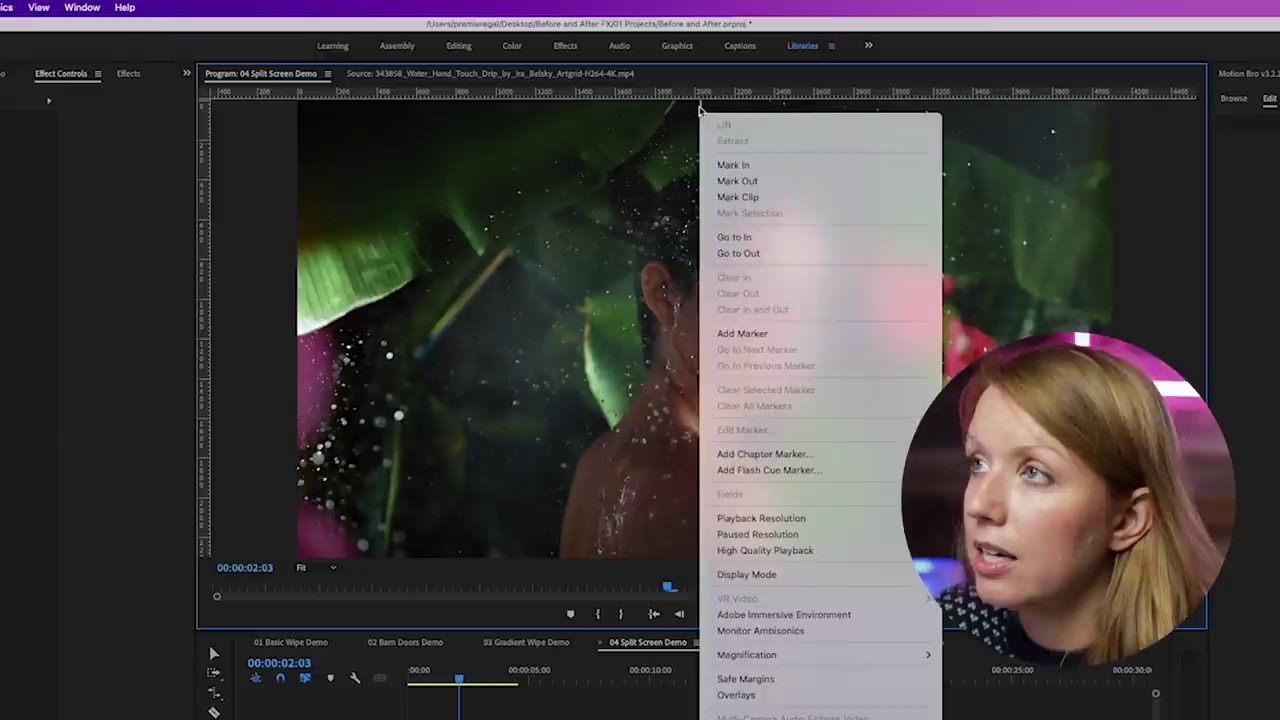
pyautogui.press('Escape')
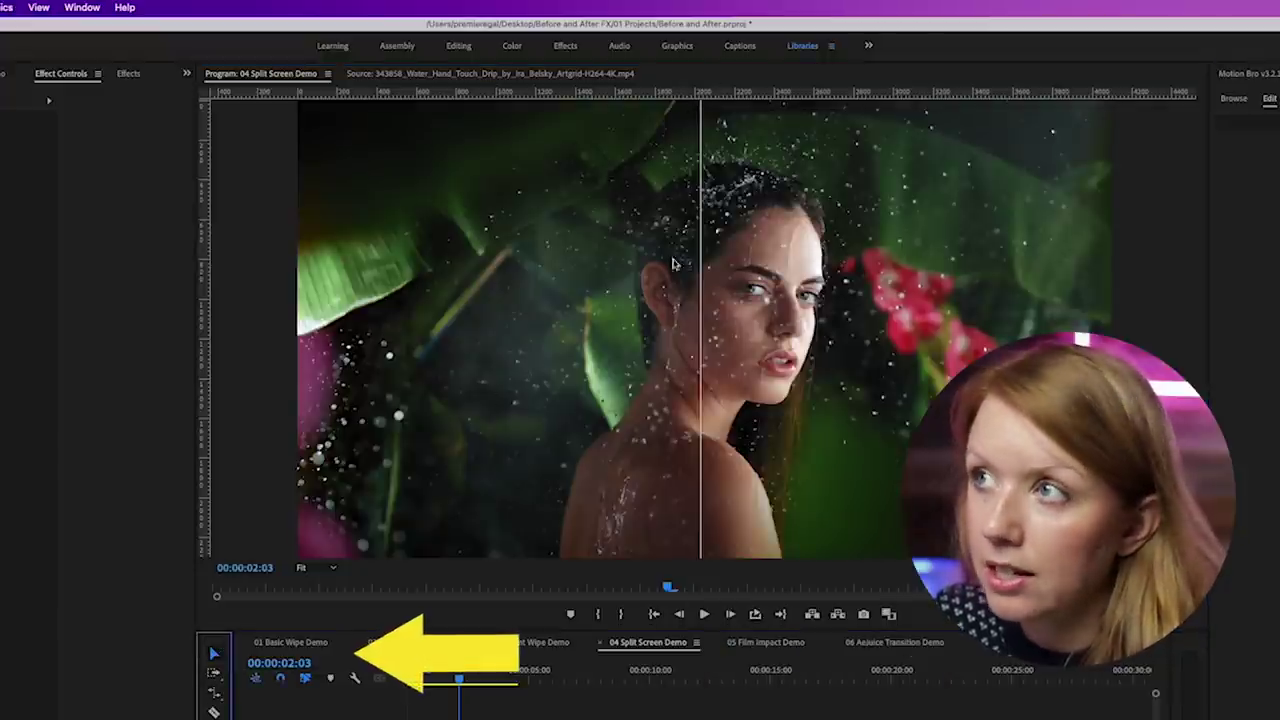
# Edit the vertical guide's position from 2031 to 2048 pixels.
pyautogui.rightClick(704, 124)
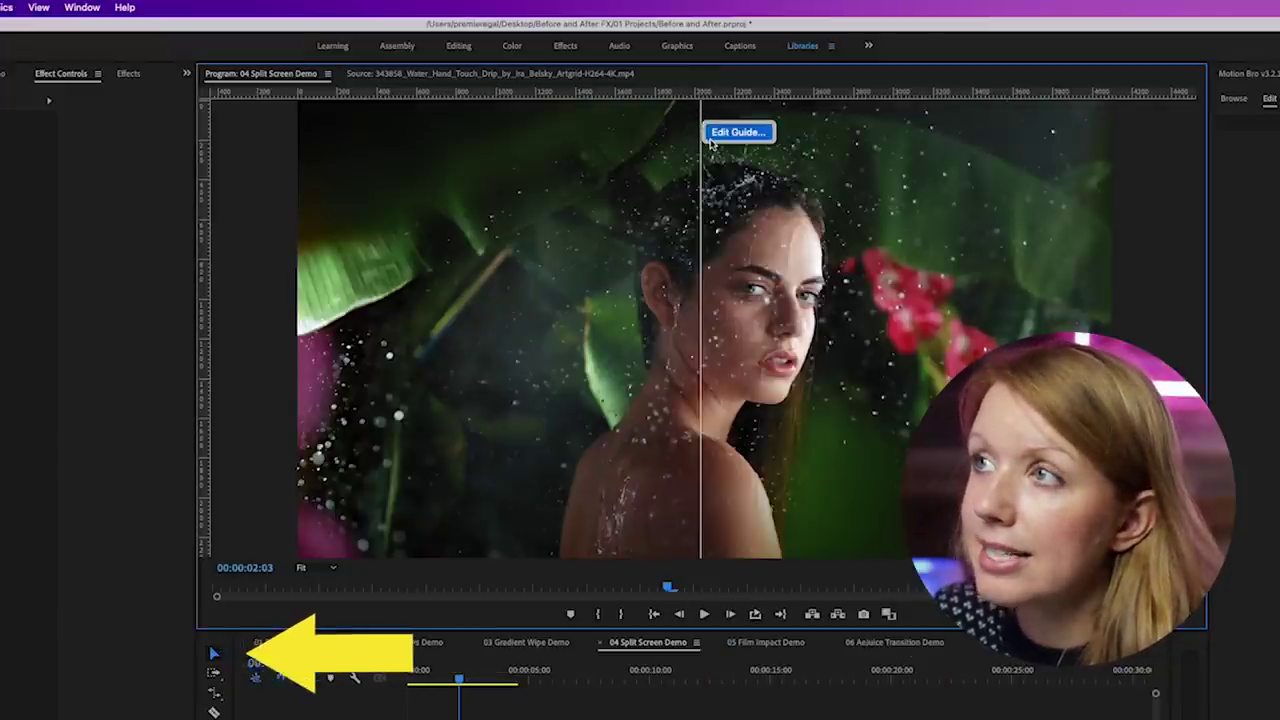
pyautogui.click(713, 142)
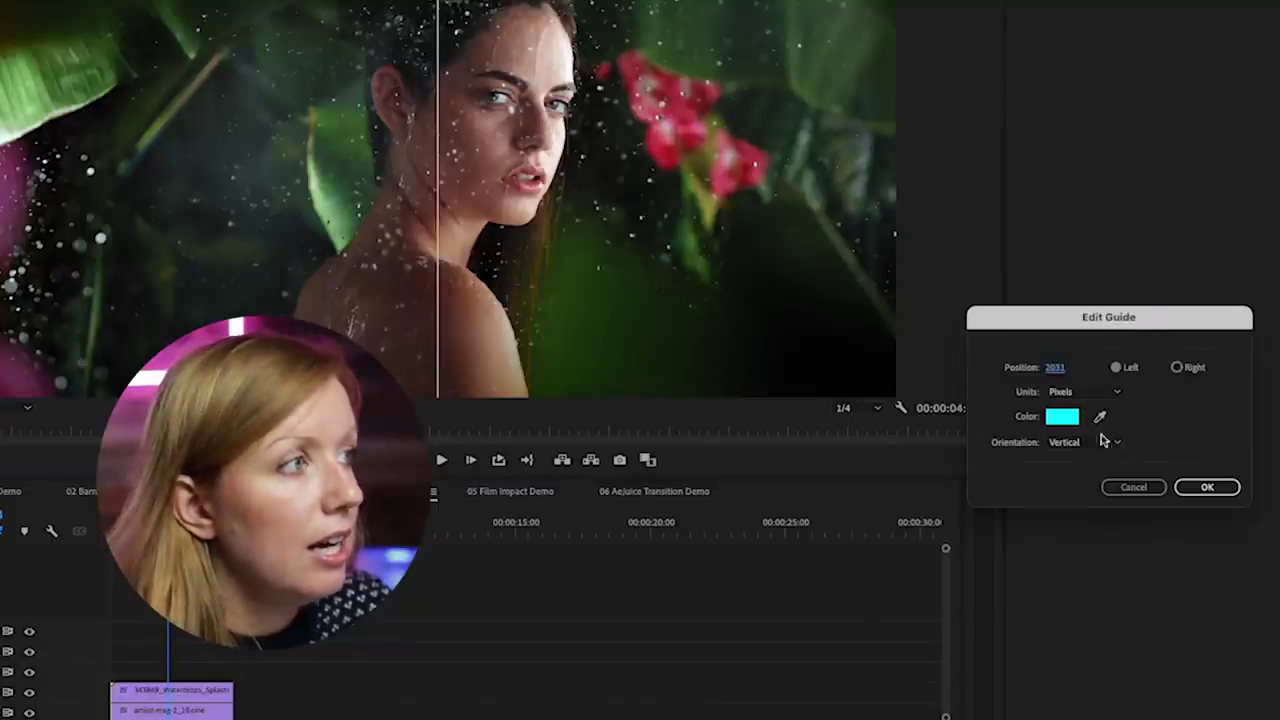
pyautogui.click(1054, 367)
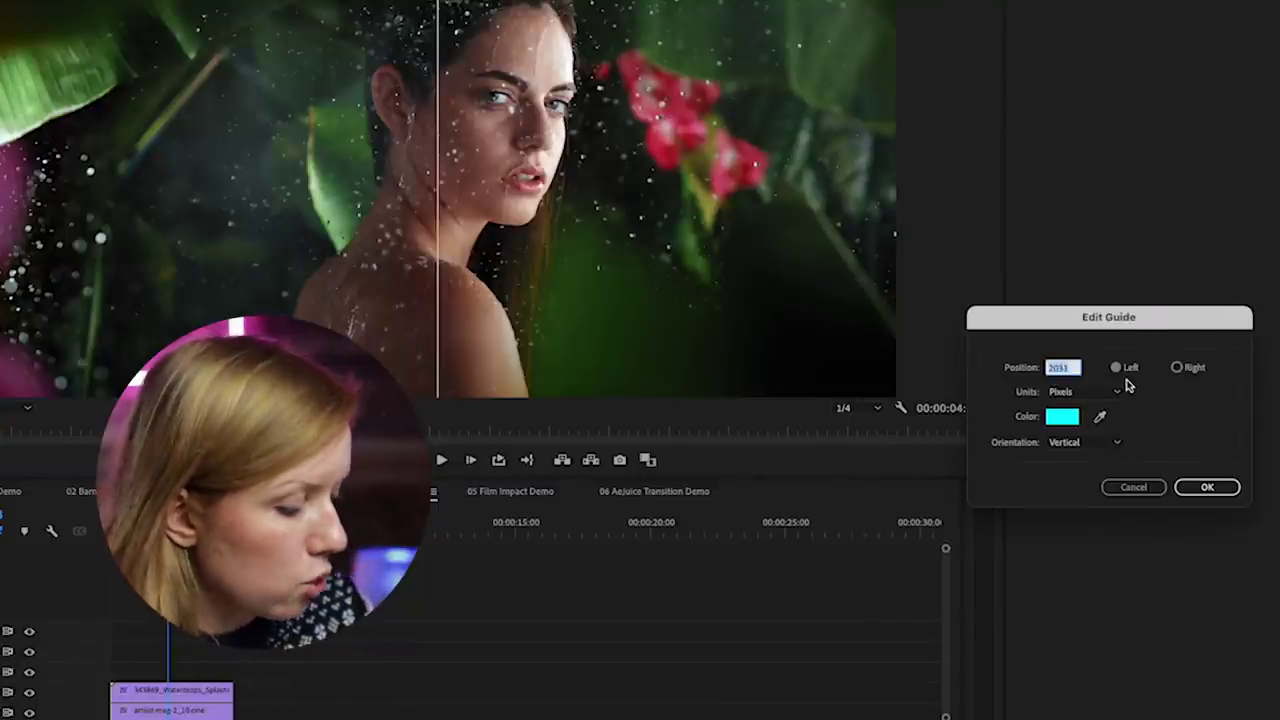
pyautogui.write('2048')
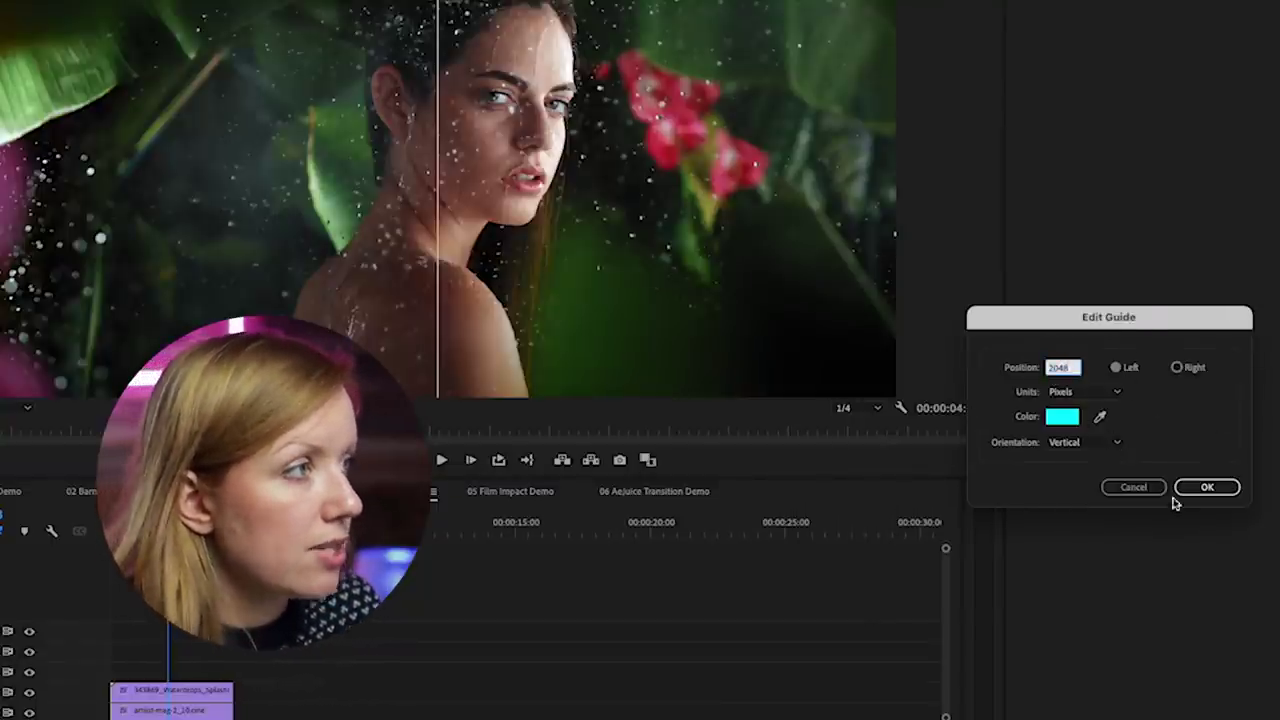
pyautogui.click(1207, 487)
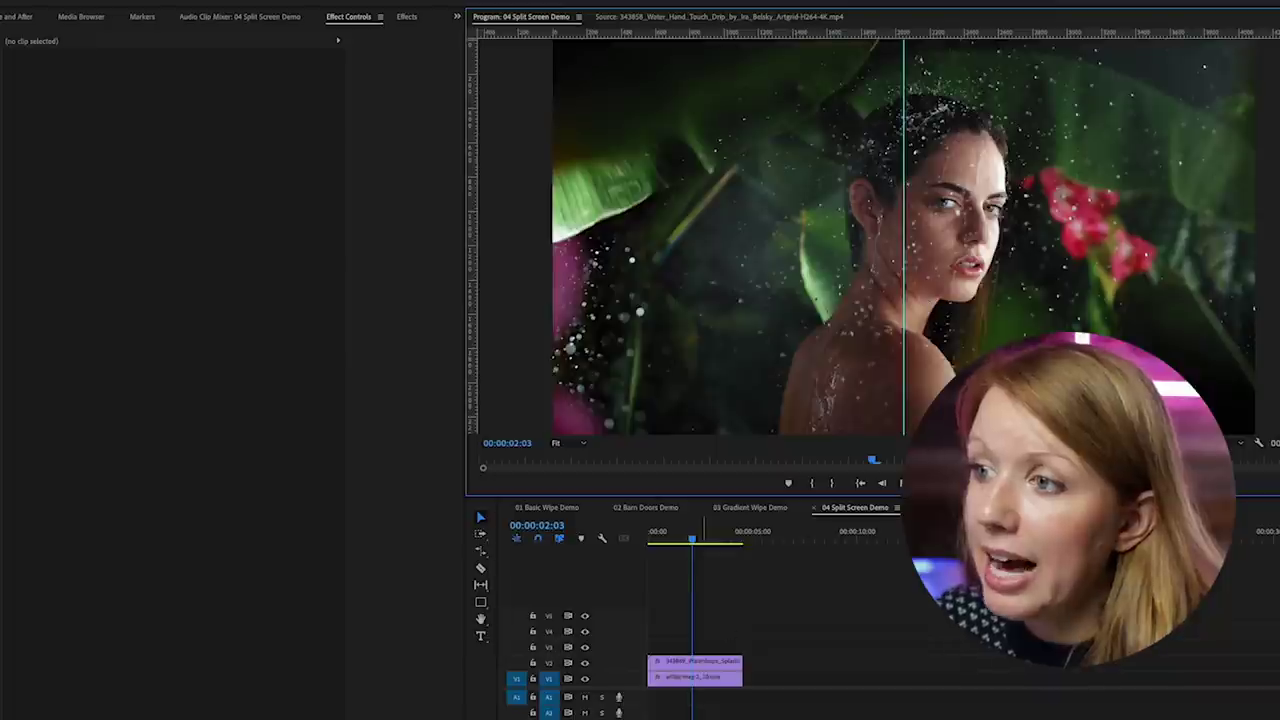
# Shift the graded waterdrops clip right via Position X and apply the Crop effect to it.
pyautogui.click(709, 665)
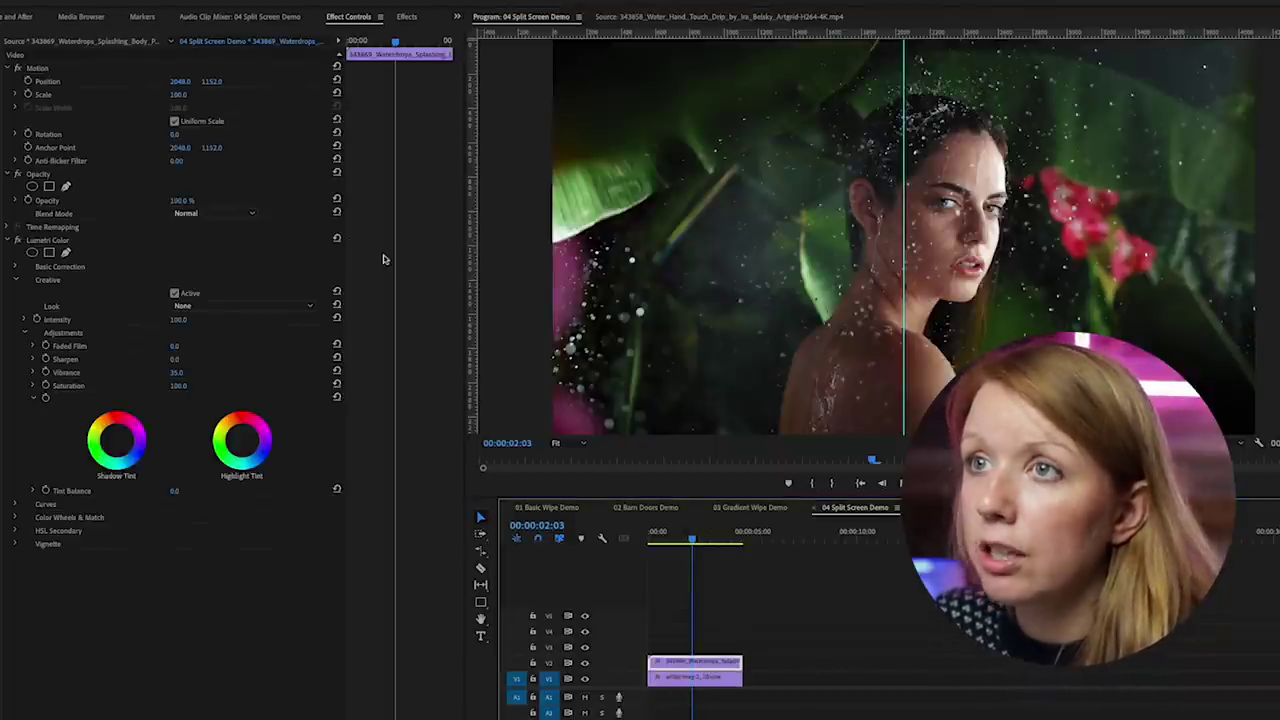
pyautogui.moveTo(183, 79); pyautogui.dragTo(545, 79)
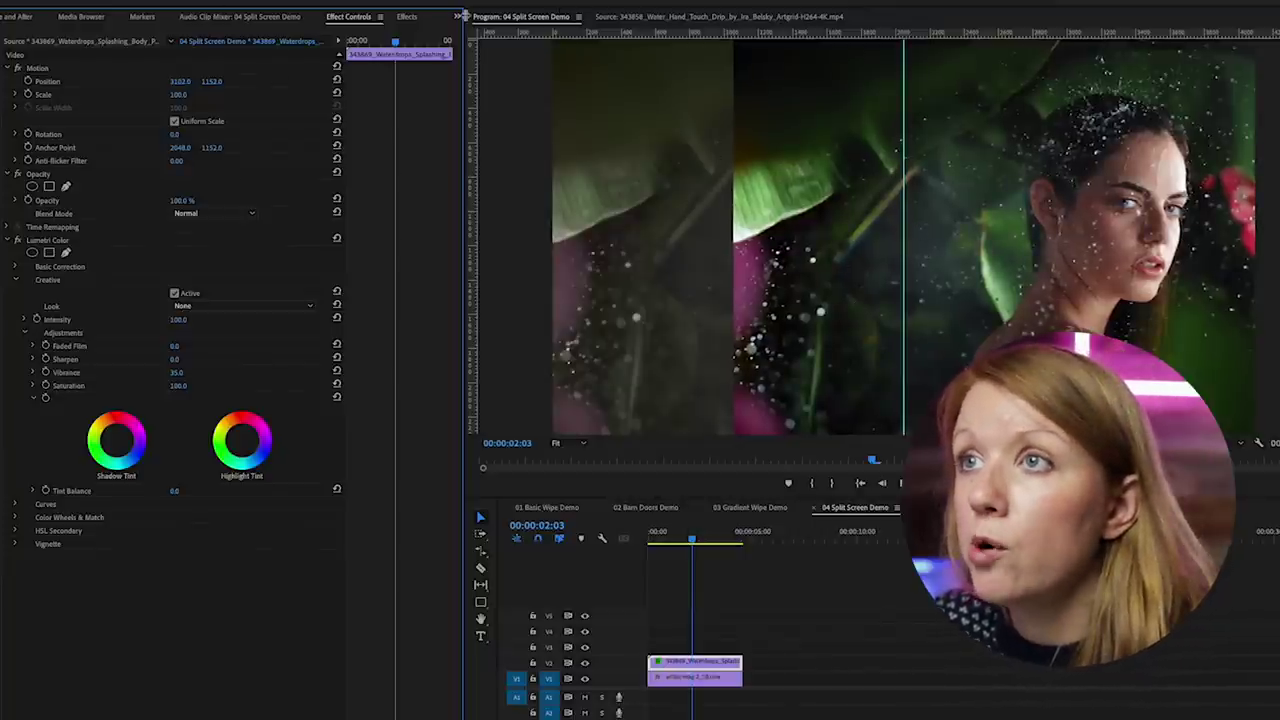
pyautogui.click(413, 16)
pyautogui.click(32, 34)
pyautogui.write('cr')
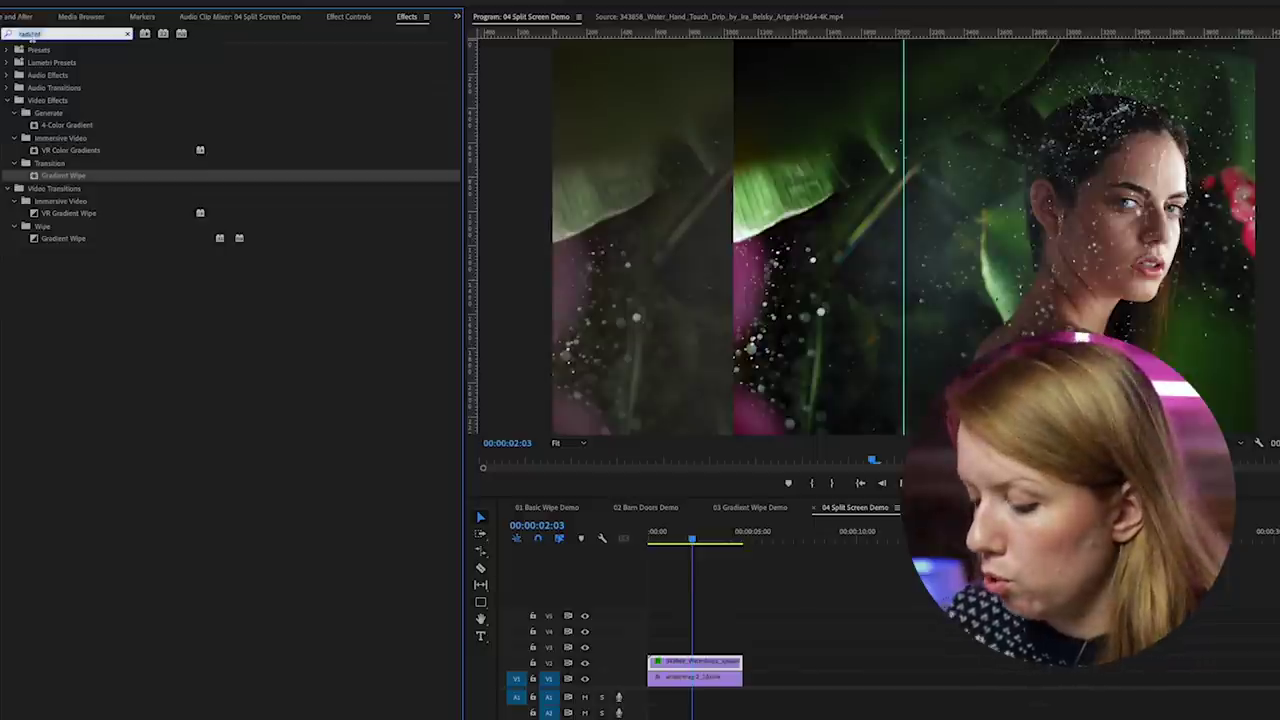
pyautogui.write('op')
pyautogui.click(55, 127)
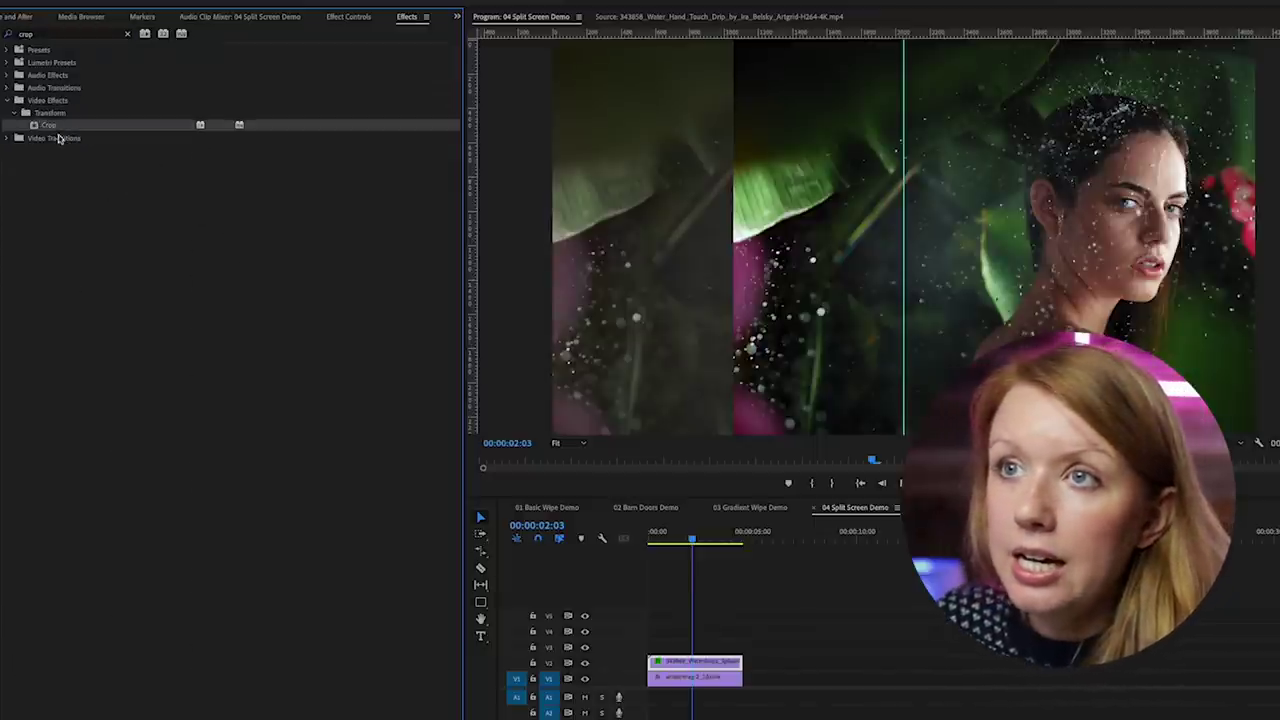
pyautogui.moveTo(684, 637); pyautogui.dragTo(694, 665)
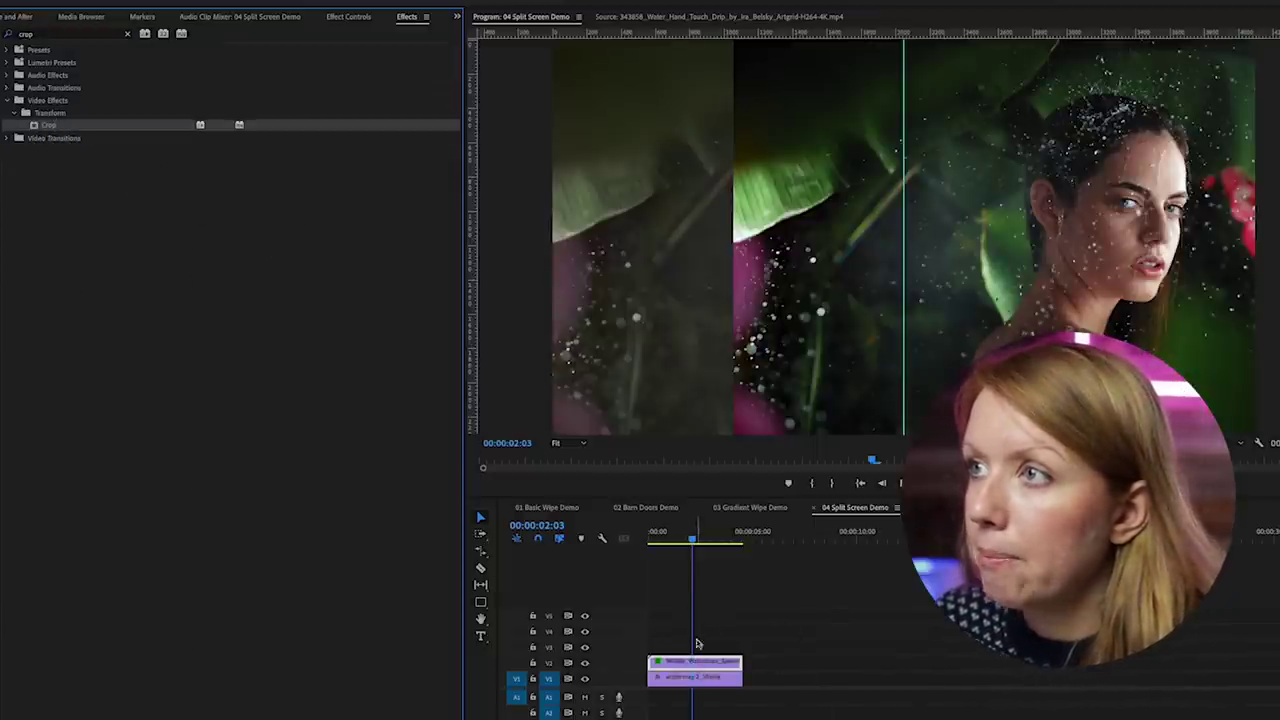
# Set the Crop Left value to 24% so the edge meets the guide.
pyautogui.click(348, 16)
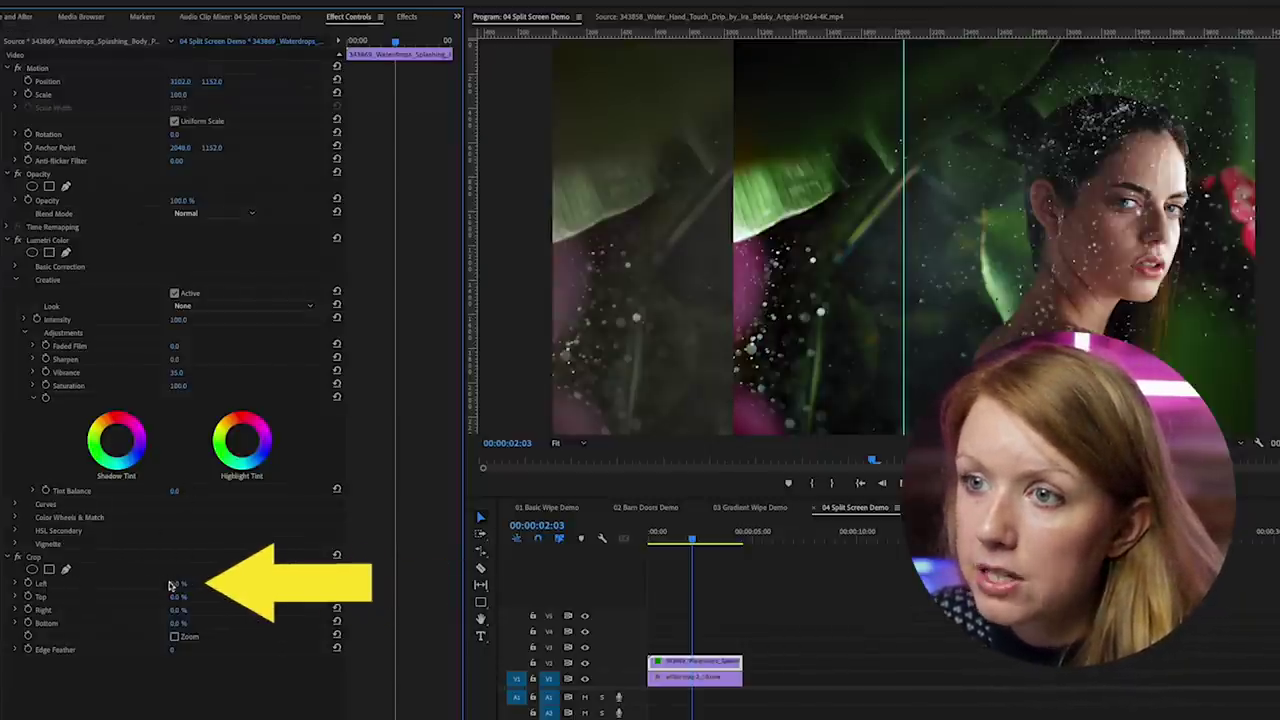
pyautogui.moveTo(178, 583); pyautogui.dragTo(246, 583)
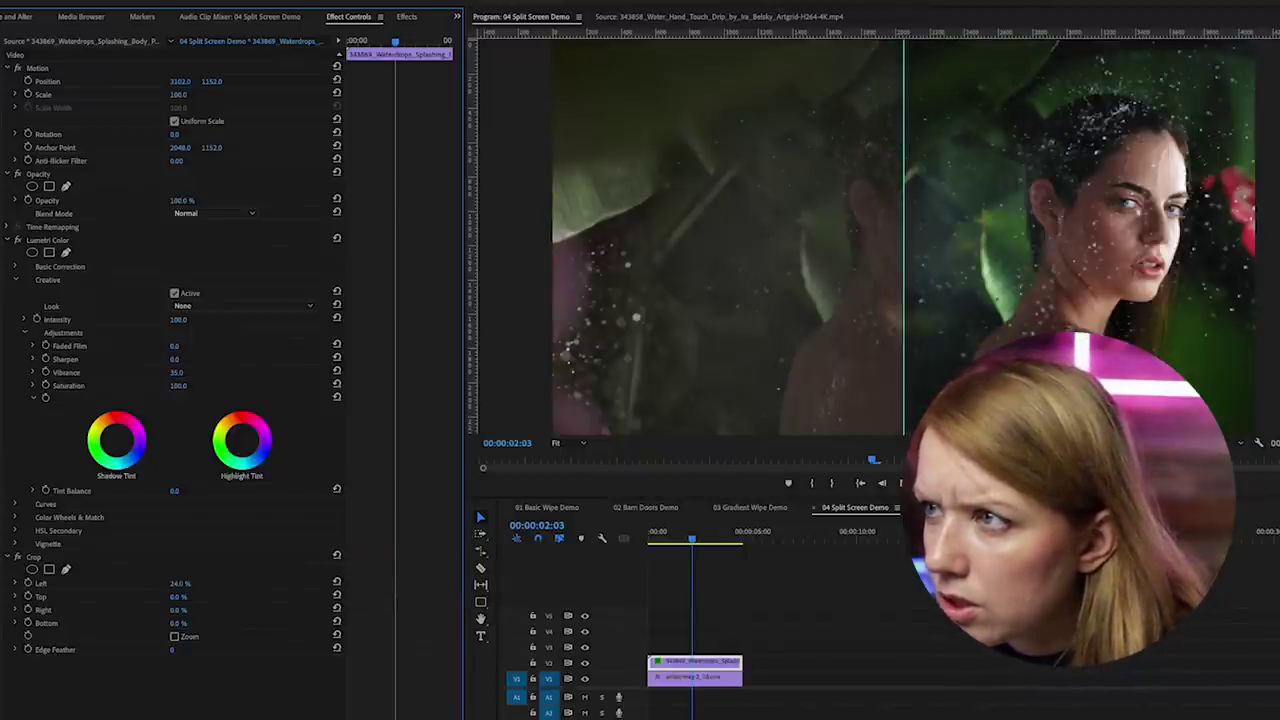
pyautogui.moveTo(246, 583); pyautogui.dragTo(242, 583)
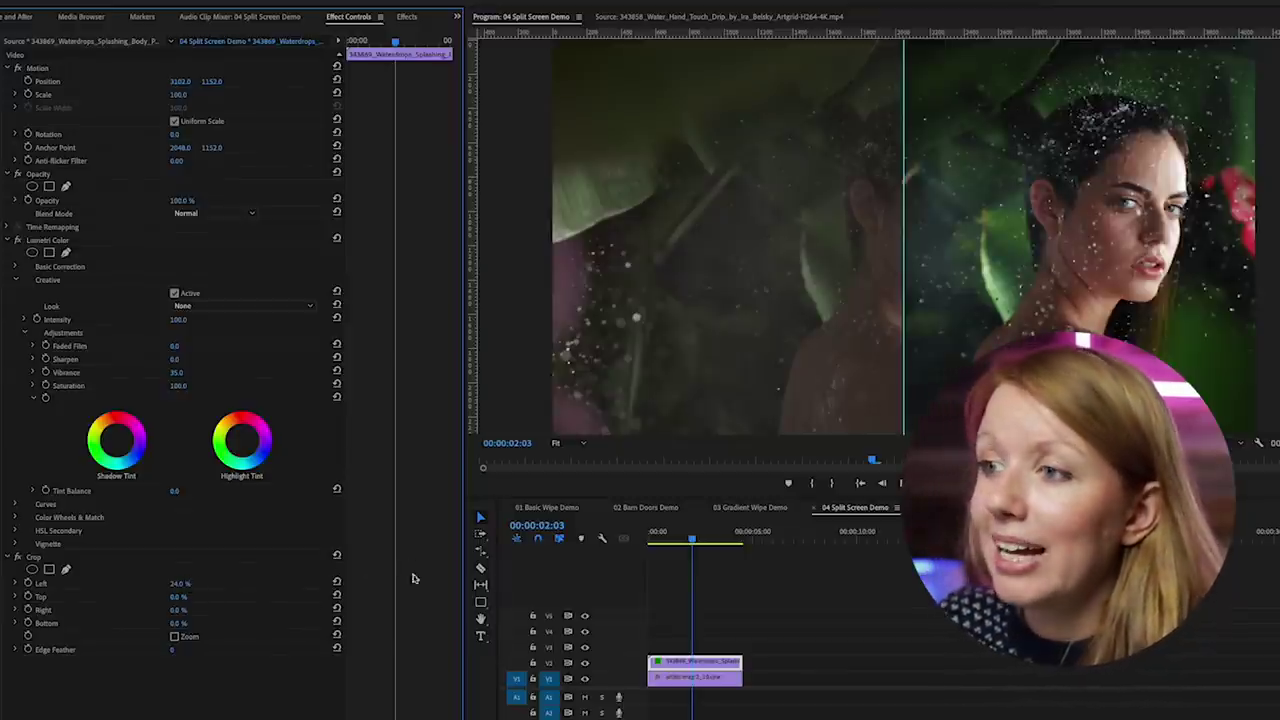
# Scrub the ungraded V1 clip's Position X to about 1067, putting the woman left of the guide.
pyautogui.click(706, 680)
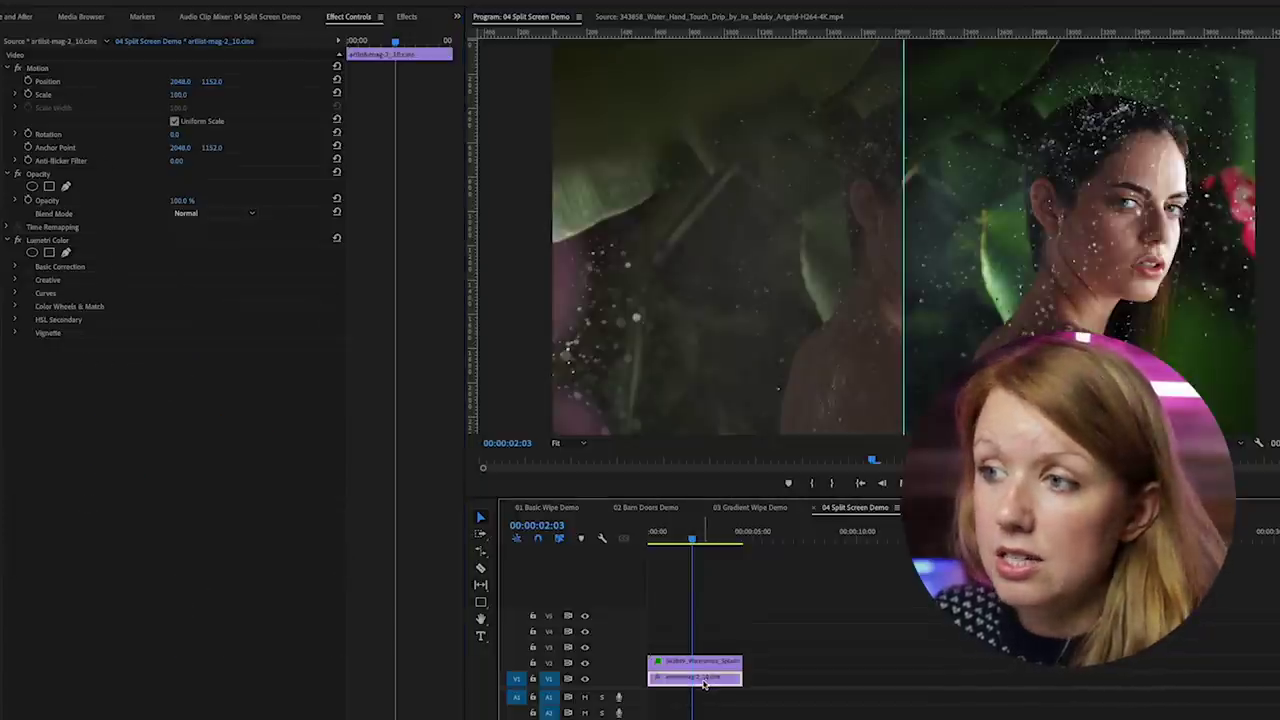
pyautogui.moveTo(178, 81); pyautogui.dragTo(121, 81)
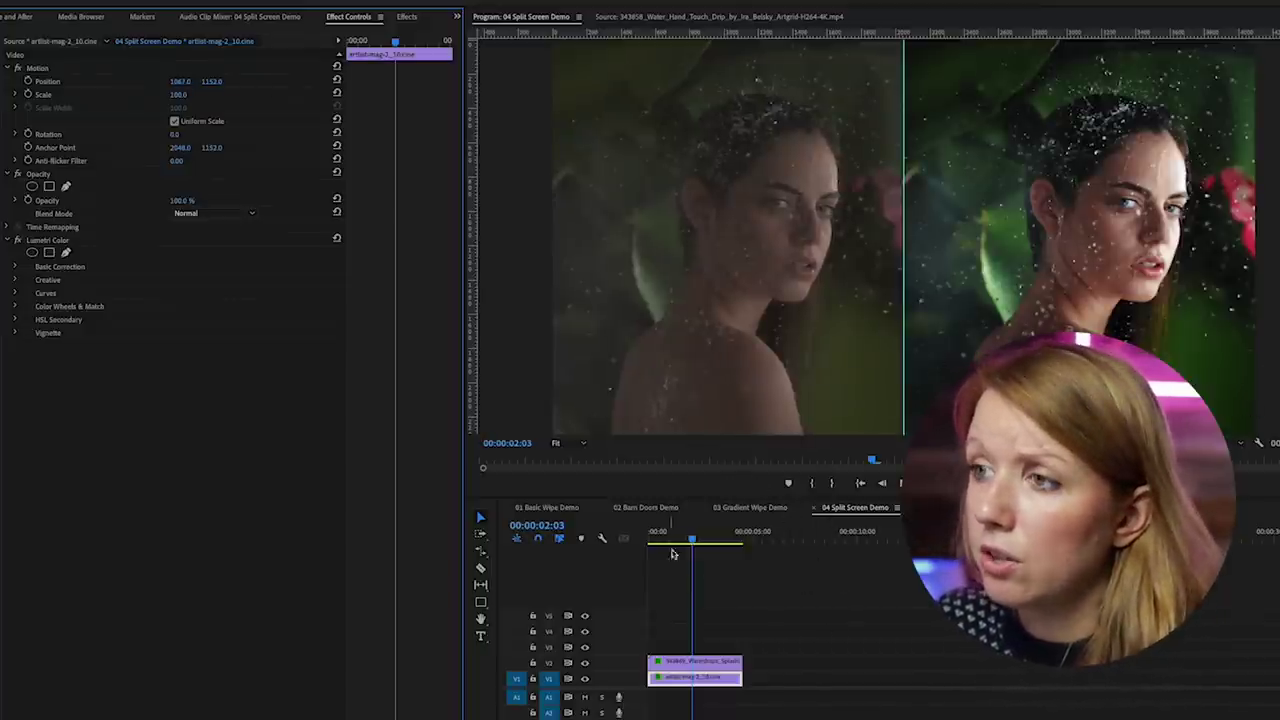
pyautogui.click(700, 535)
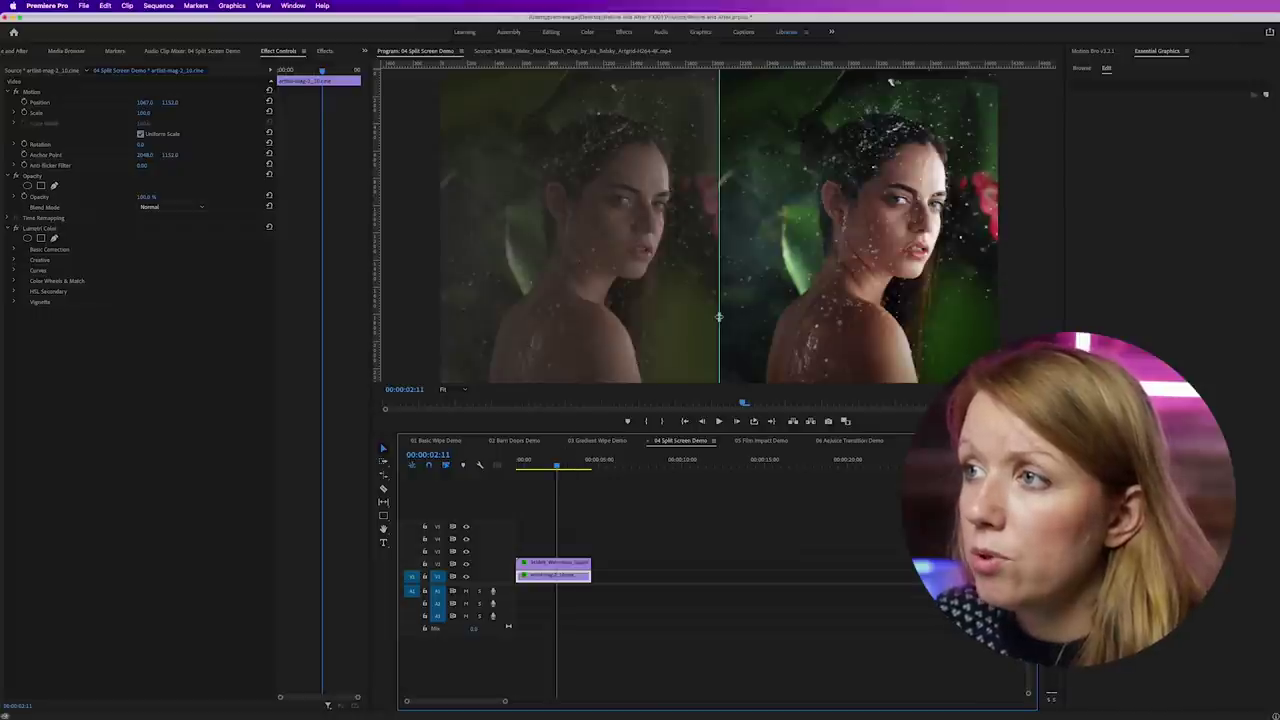
pyautogui.click(719, 318)
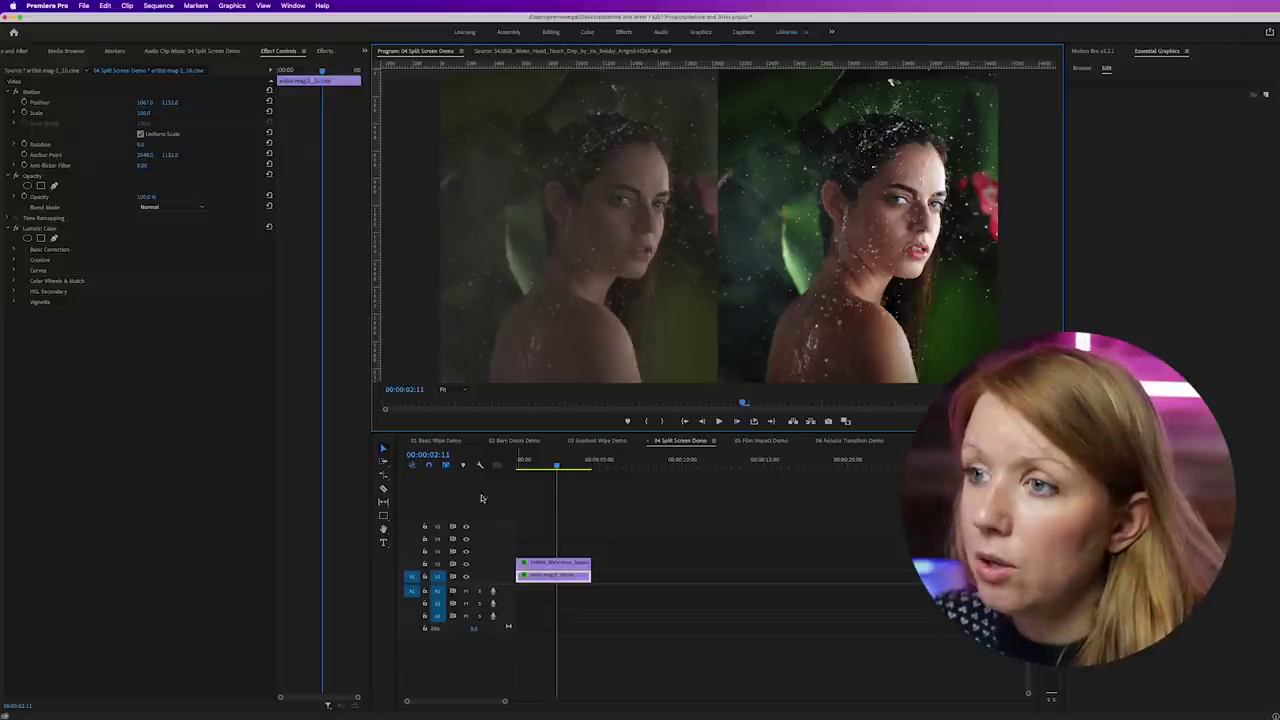
# Draw a thin white rectangle over the split and centre it at X 2048.
pyautogui.click(383, 515)
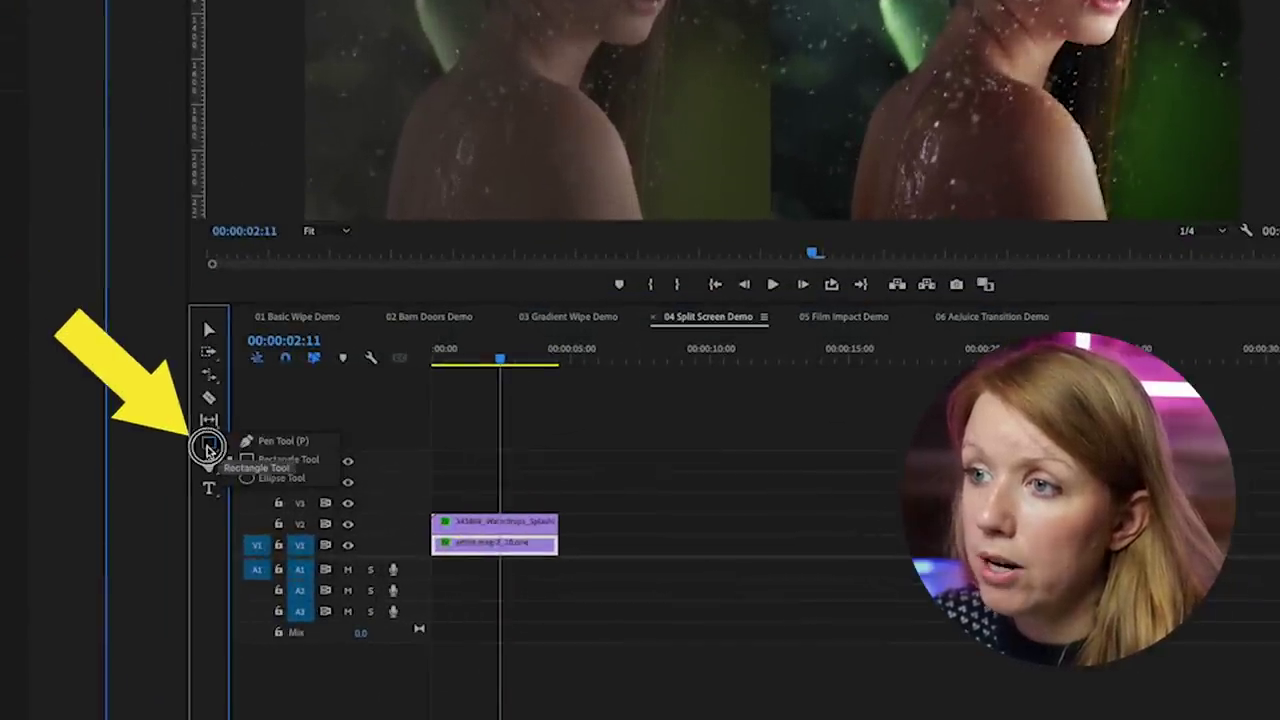
pyautogui.moveTo(208, 447); pyautogui.dragTo(314, 467)
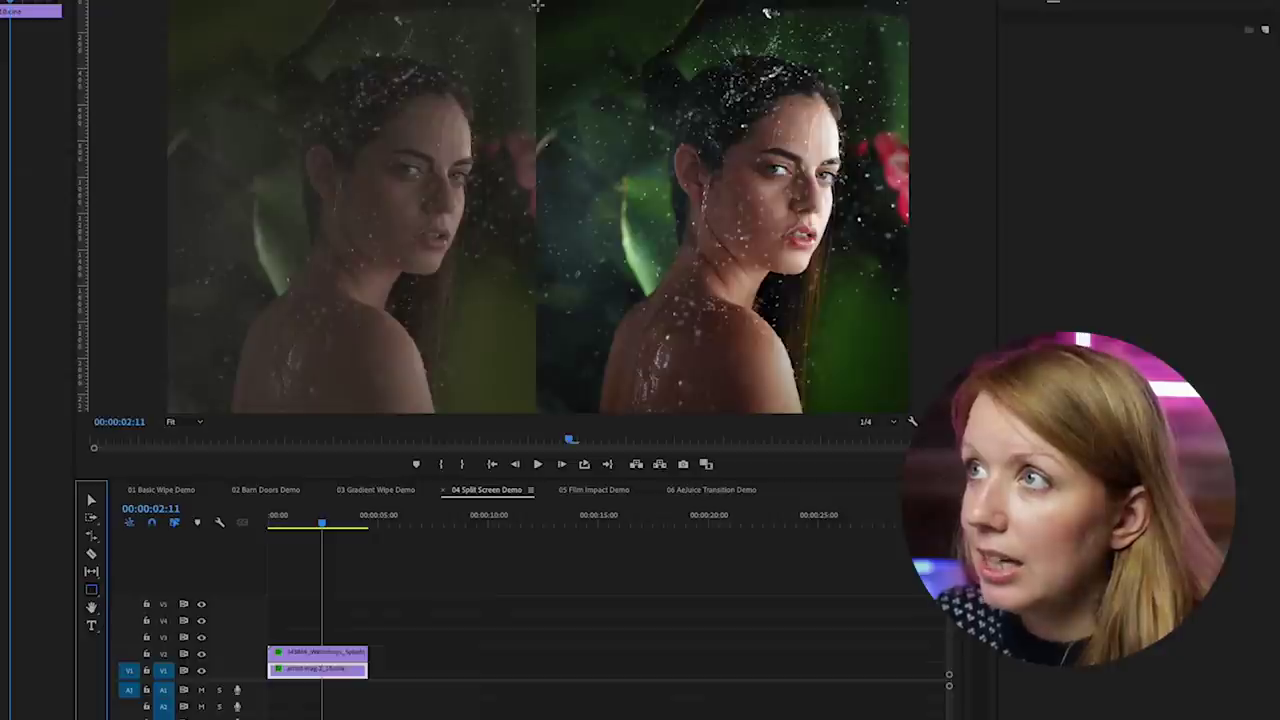
pyautogui.moveTo(534, 10)
pyautogui.mouseDown()
pyautogui.moveTo(557, 400)
pyautogui.moveTo(535, 458)
pyautogui.mouseUp()
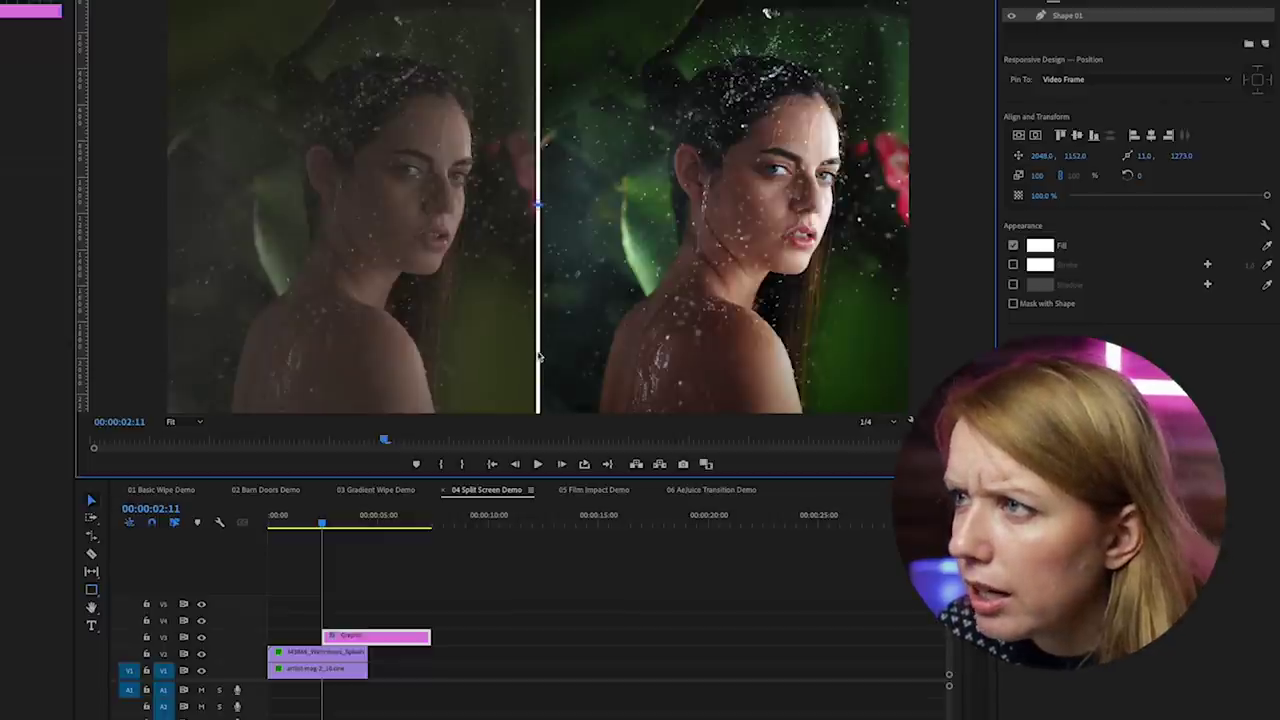
pyautogui.moveTo(1042, 156); pyautogui.dragTo(1040, 156)
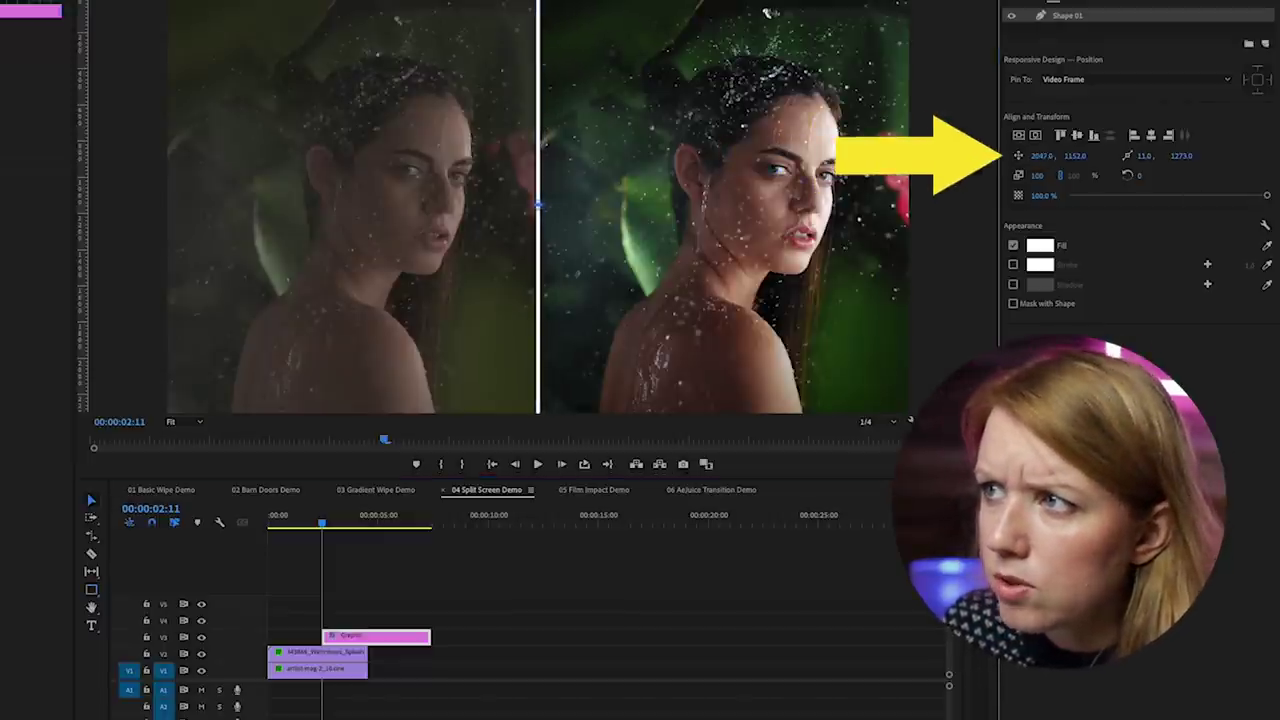
# Move the white bar's graphic clip to start at the sequence beginning.
pyautogui.click(519, 680)
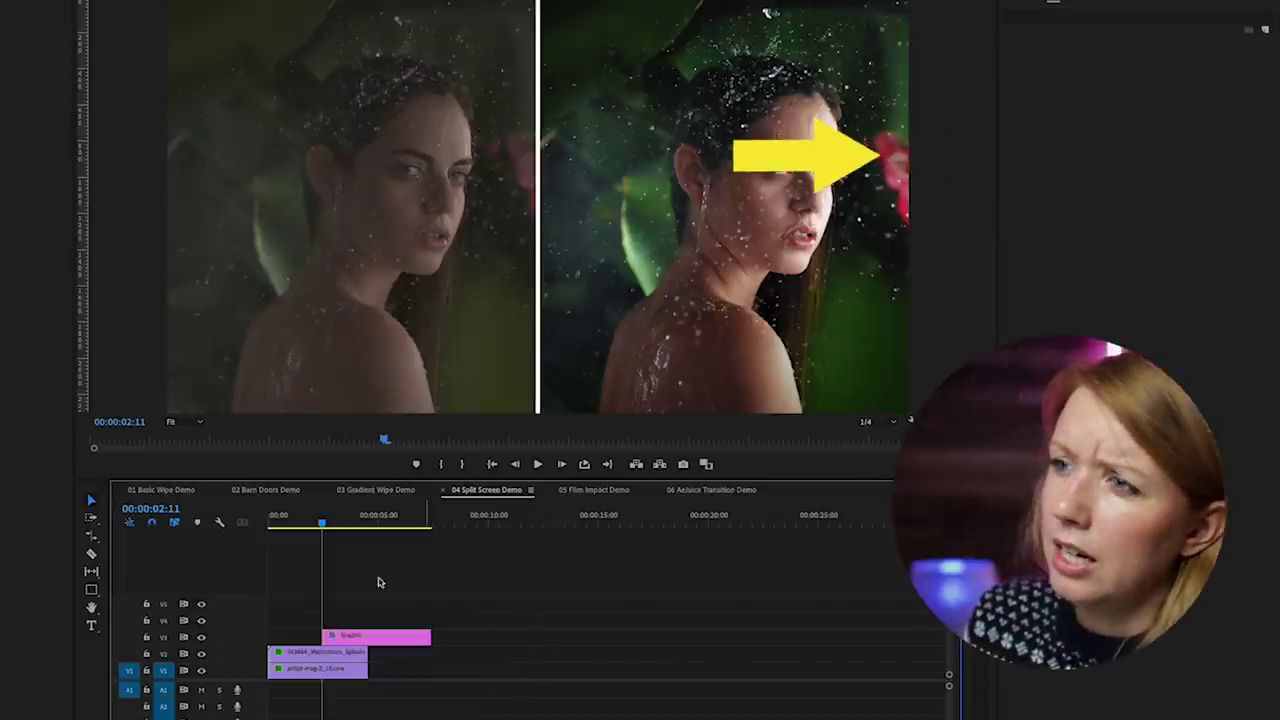
pyautogui.click(376, 640)
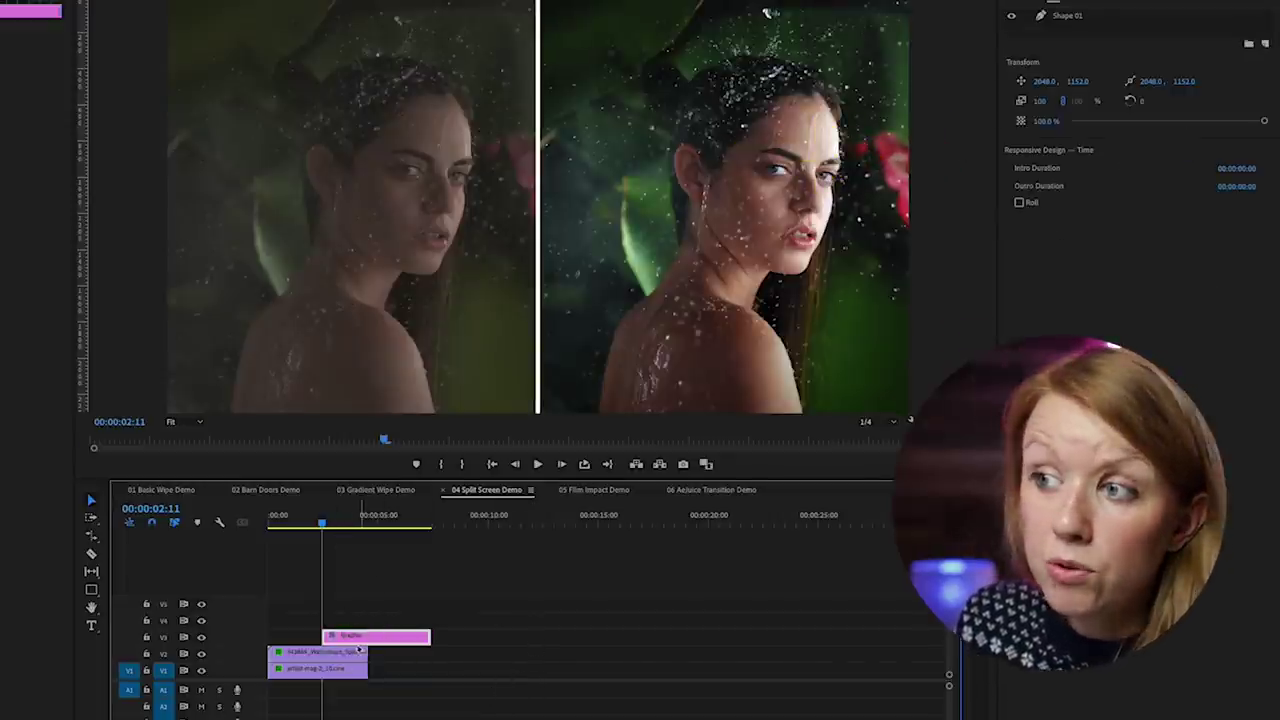
pyautogui.moveTo(362, 642)
pyautogui.mouseDown()
pyautogui.moveTo(307, 642)
pyautogui.moveTo(367, 640)
pyautogui.mouseUp()
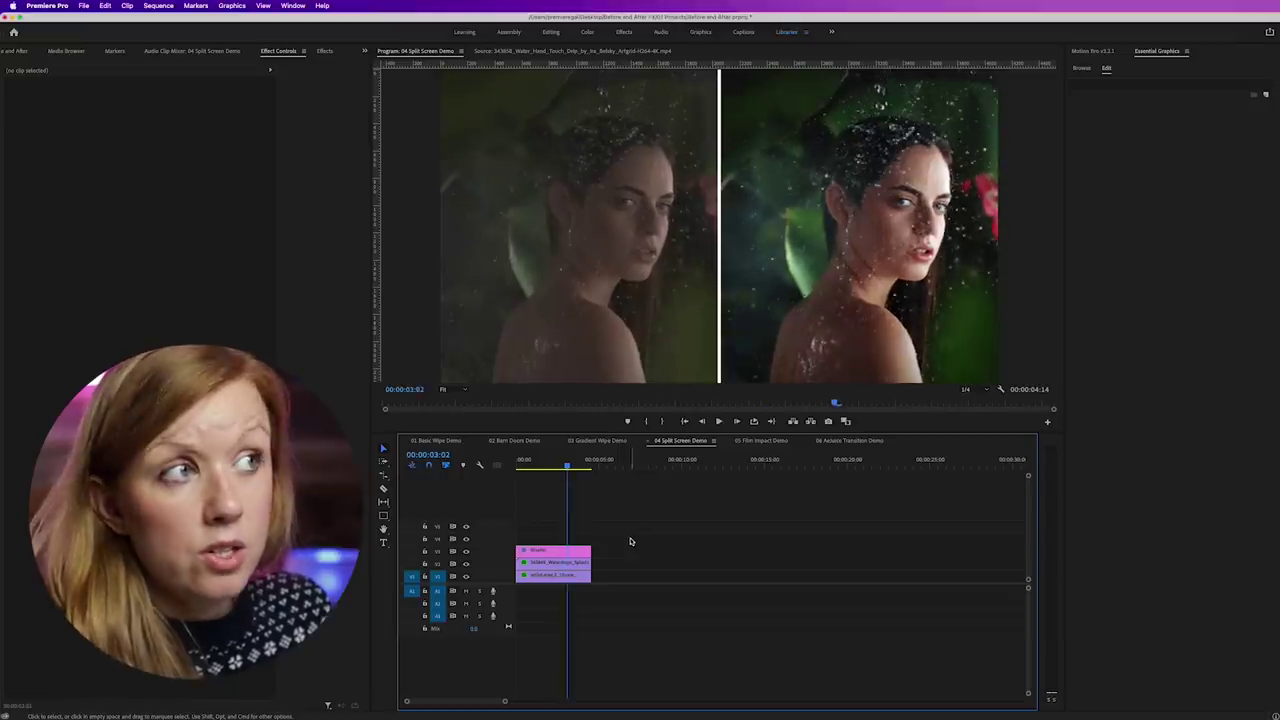
pyautogui.click(566, 551)
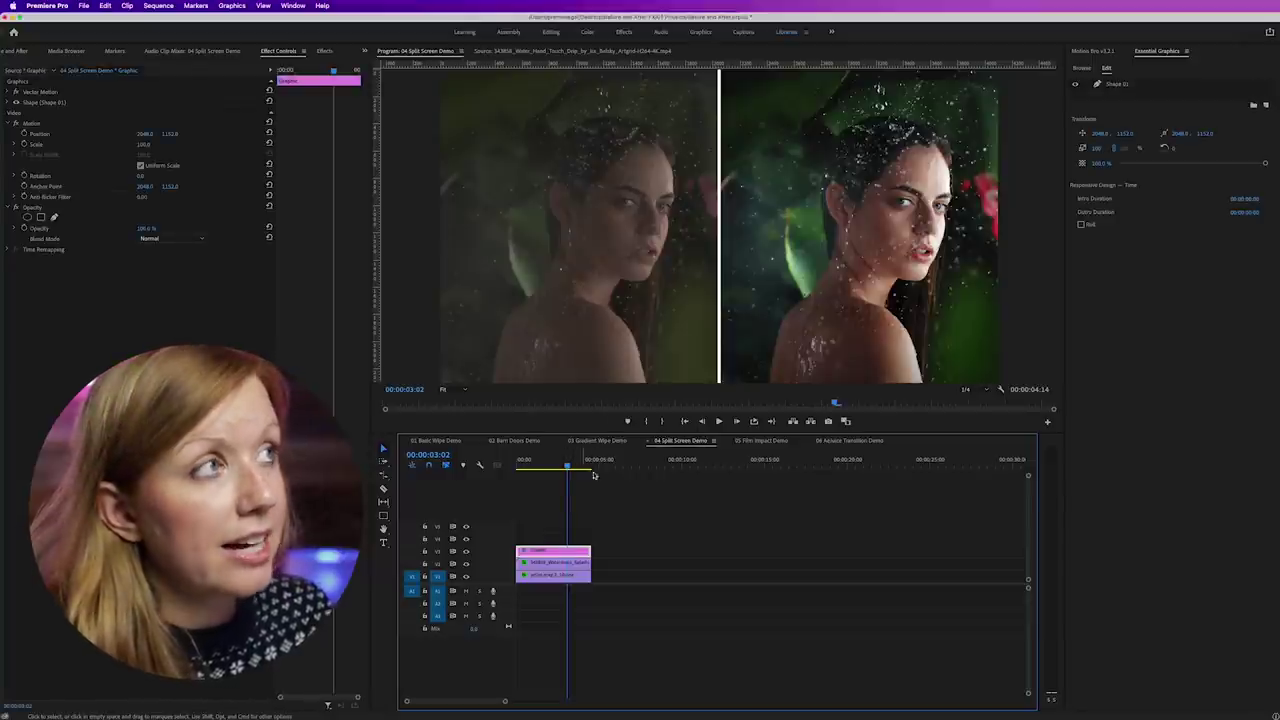
pyautogui.click(1094, 52)
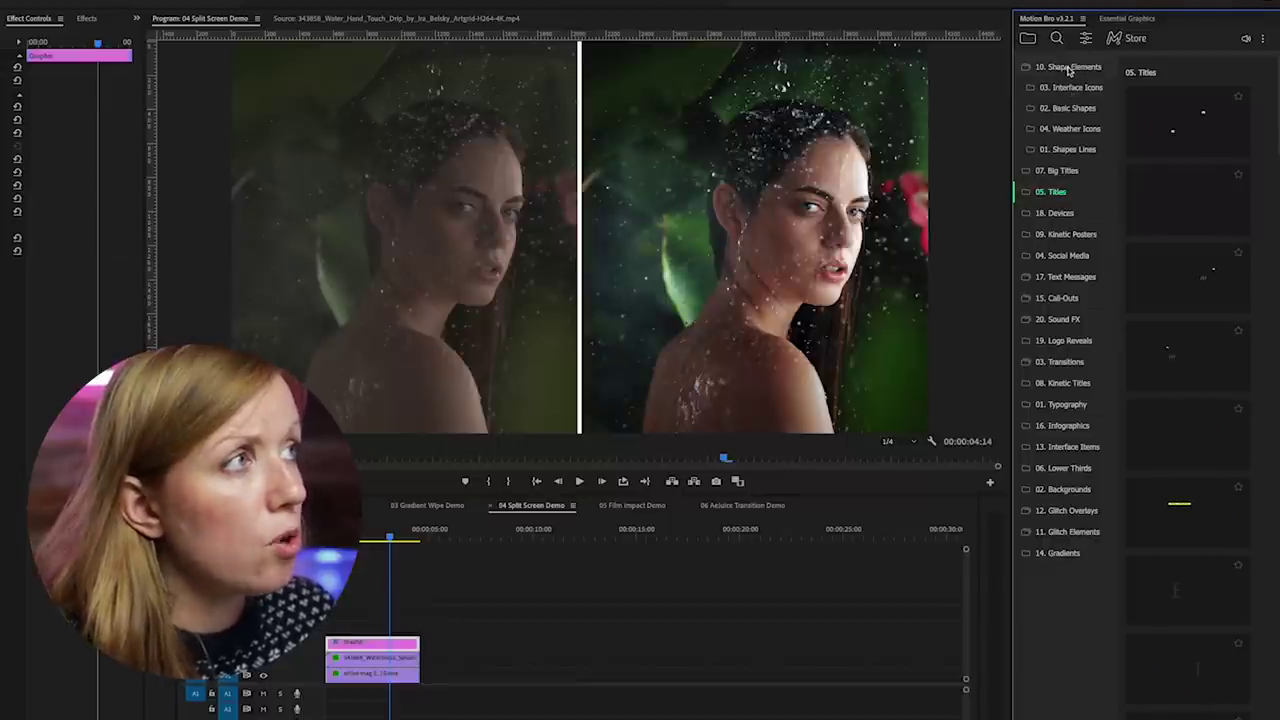
pyautogui.click(1069, 67)
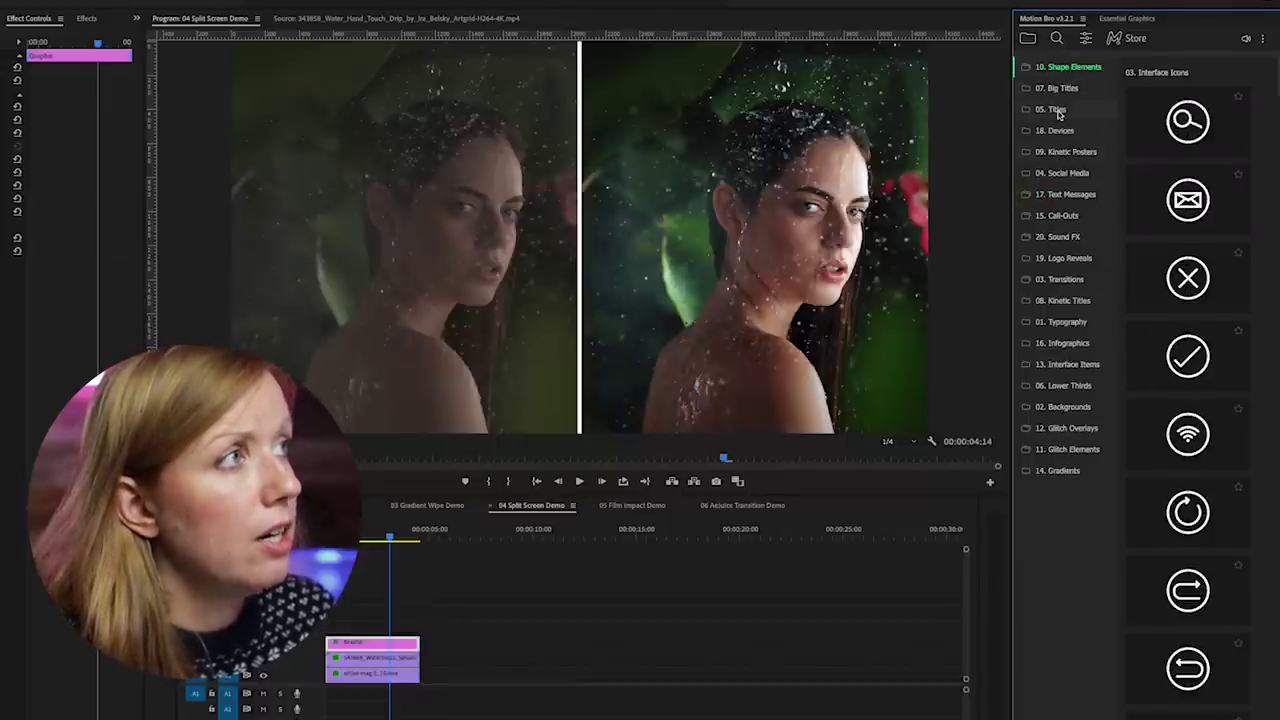
pyautogui.click(1057, 110)
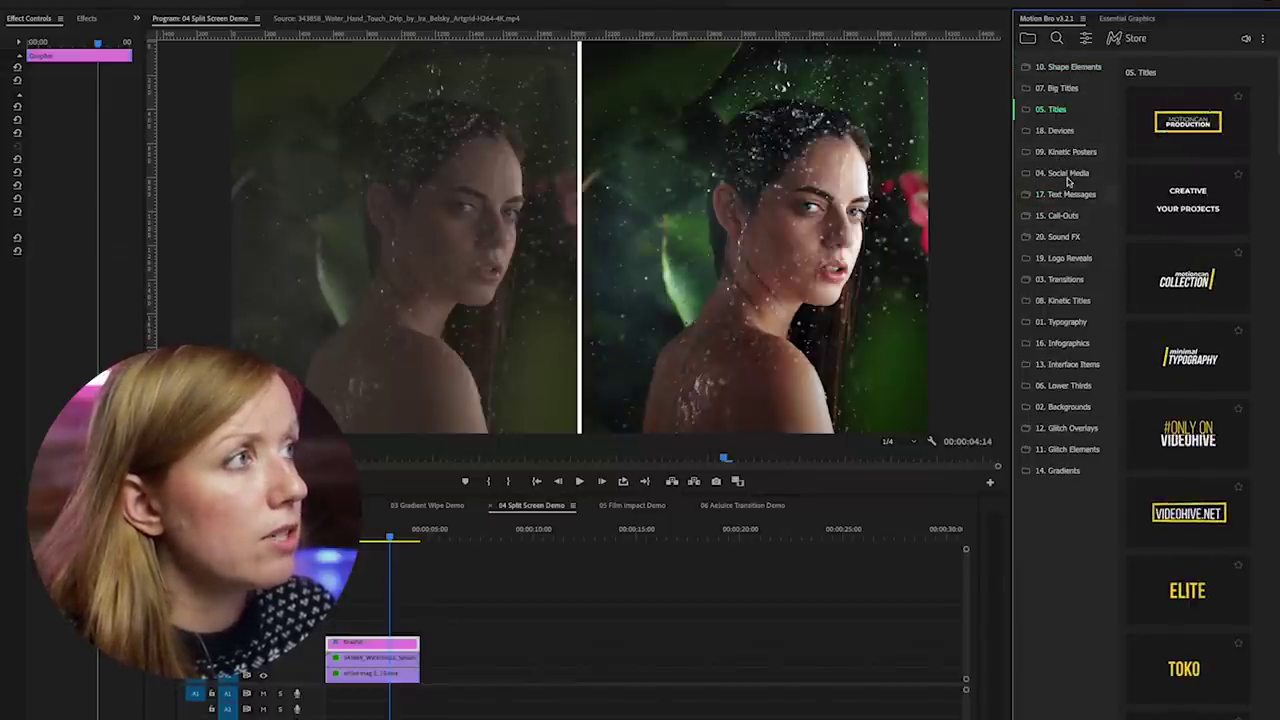
pyautogui.click(1058, 130)
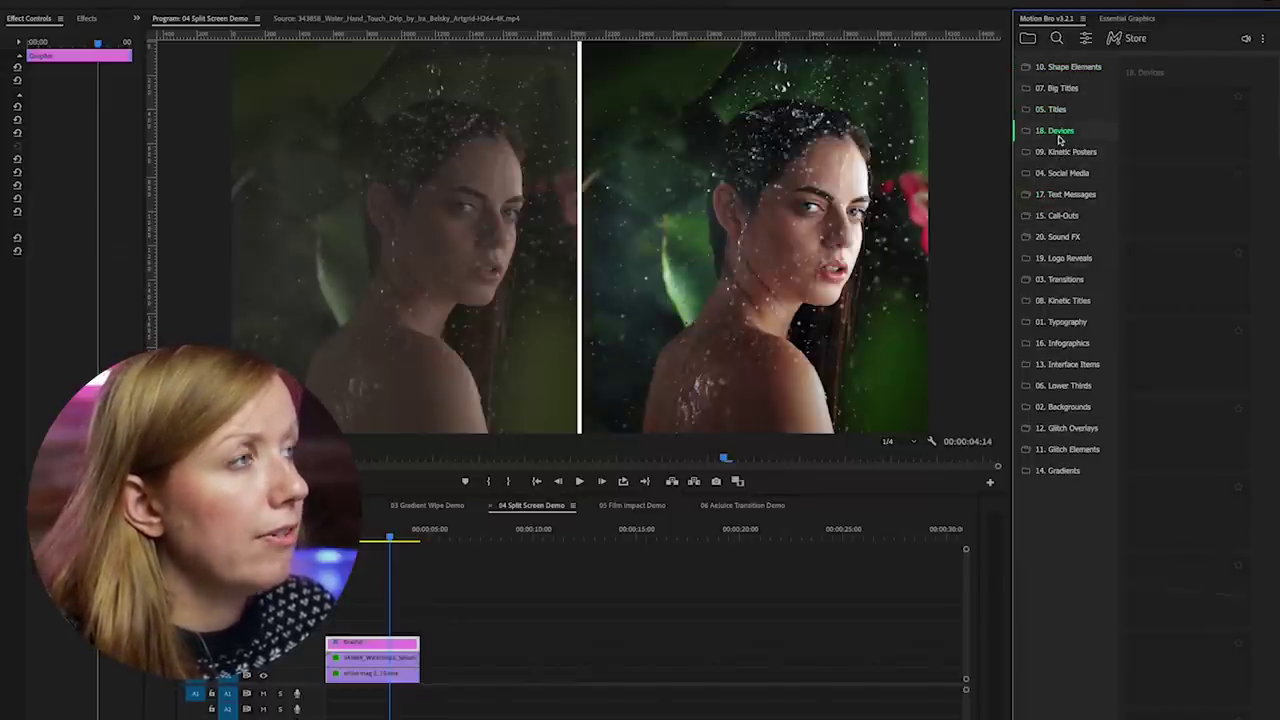
pyautogui.click(1072, 258)
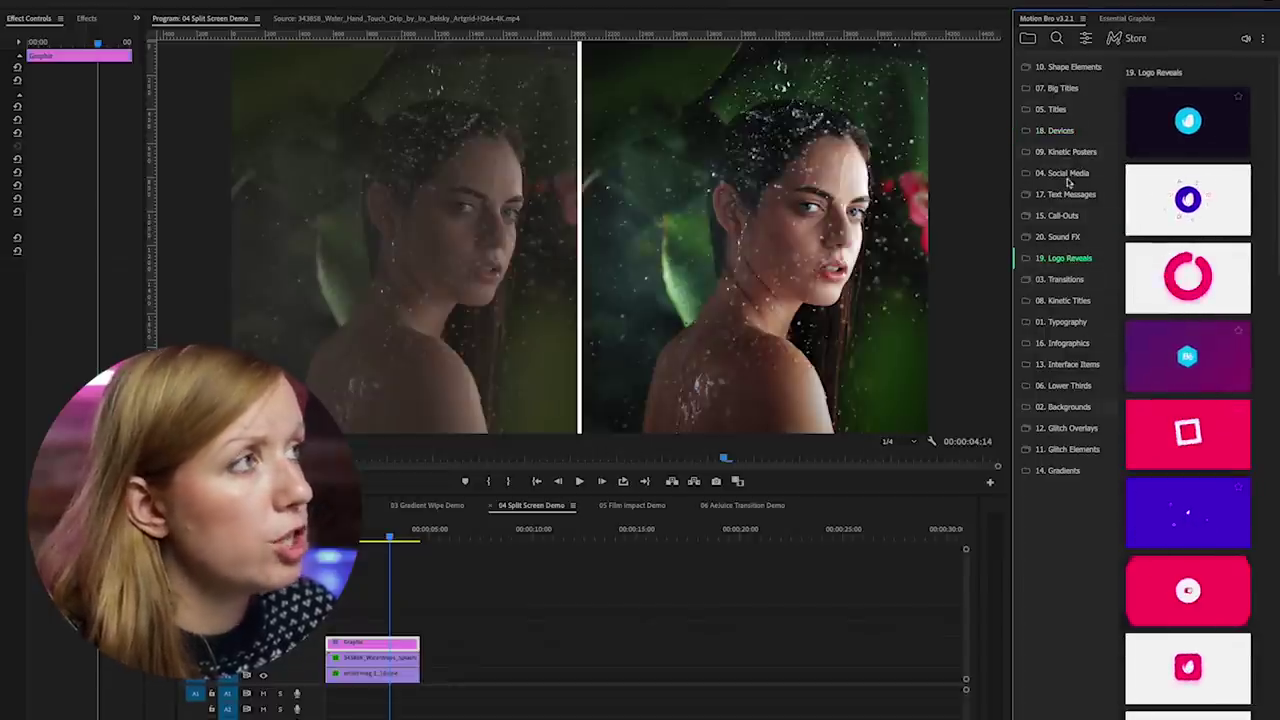
pyautogui.click(1057, 110)
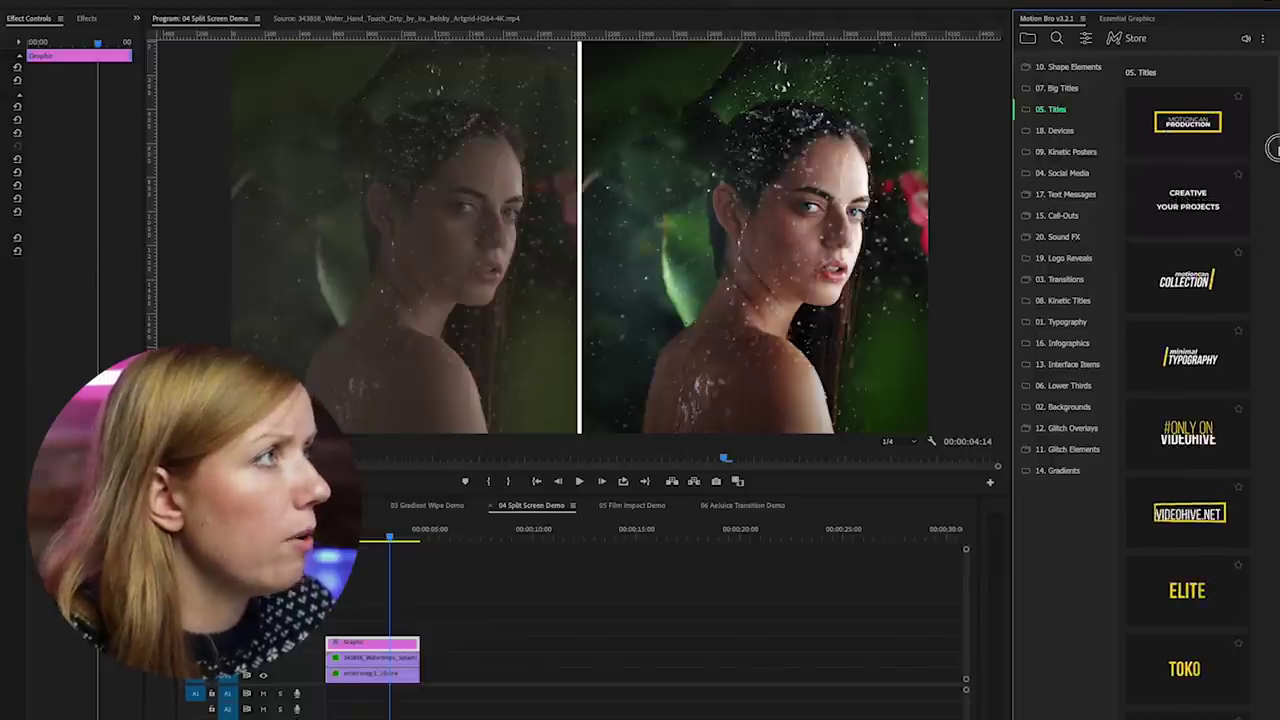
pyautogui.scroll(-3, 1275, 148)
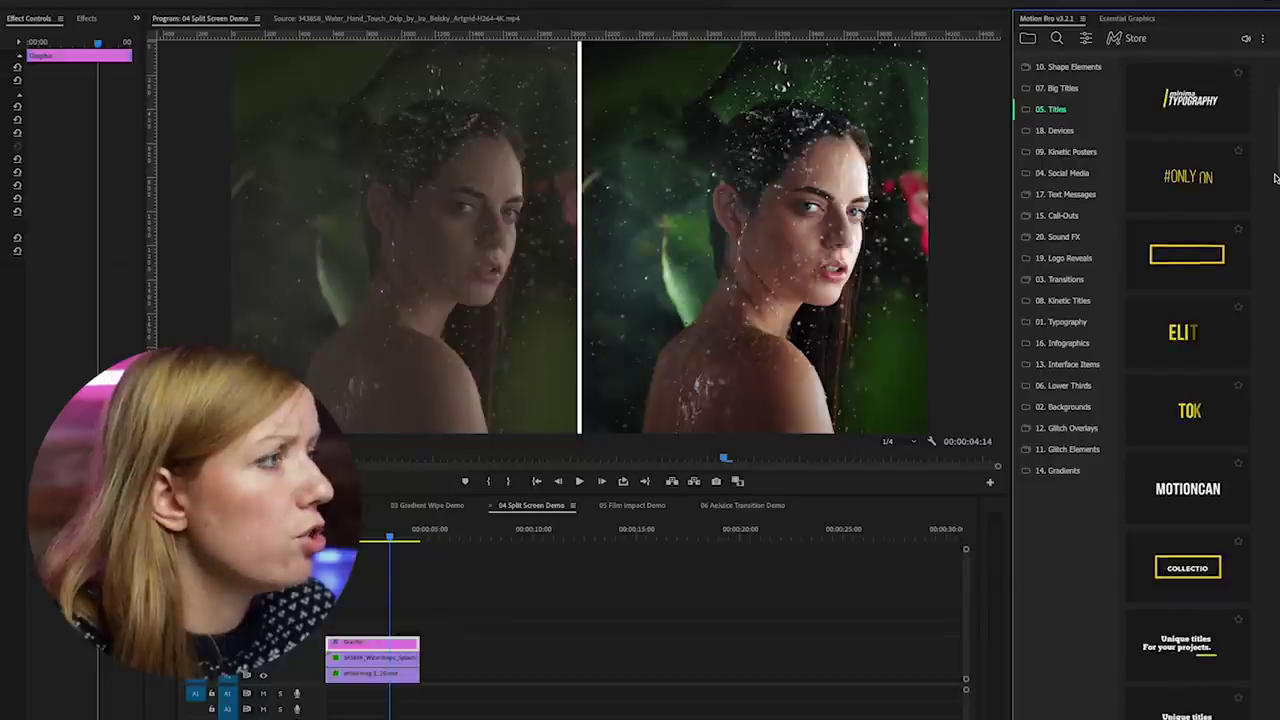
pyautogui.scroll(-1, 1237, 583)
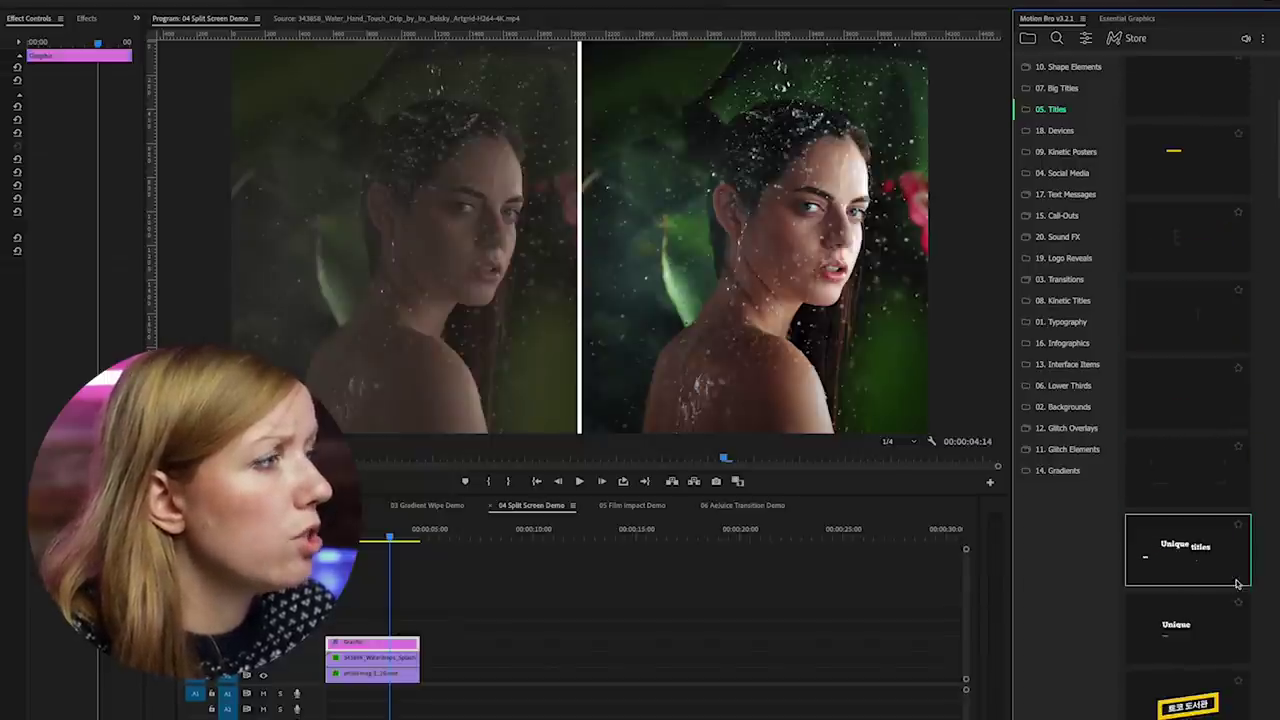
pyautogui.scroll(-2, 1235, 585)
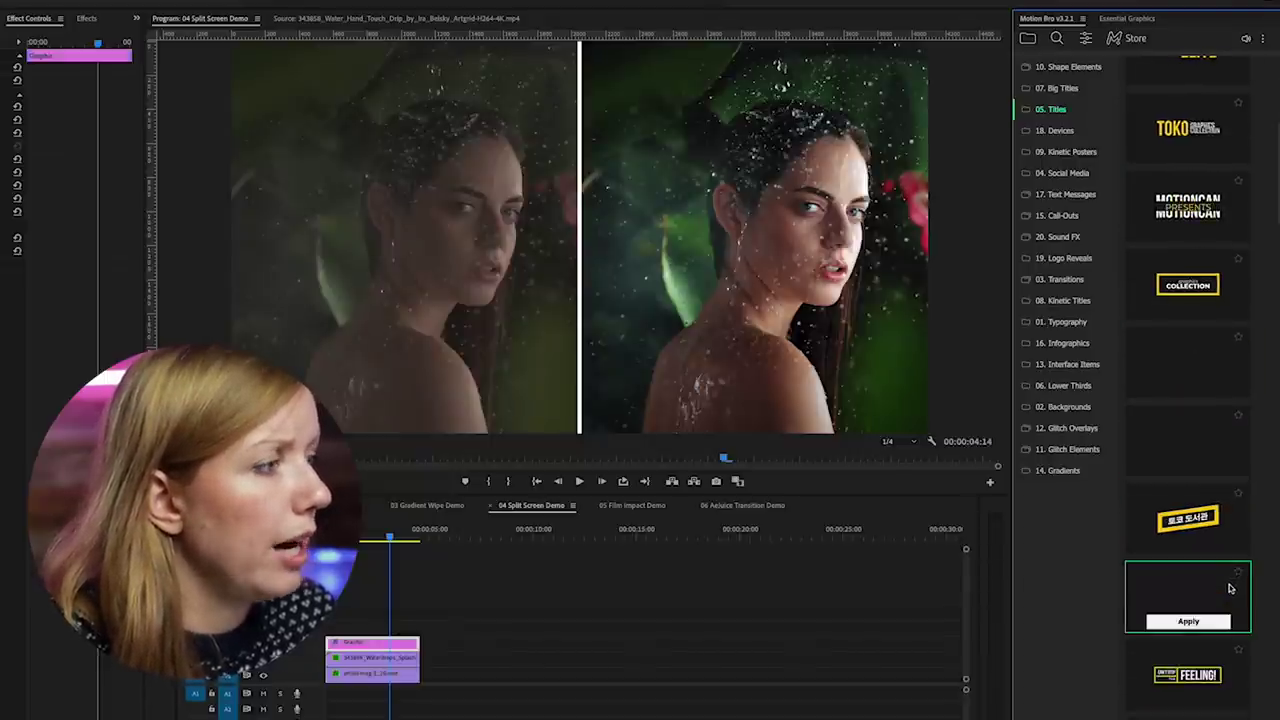
pyautogui.scroll(-4, 1230, 588)
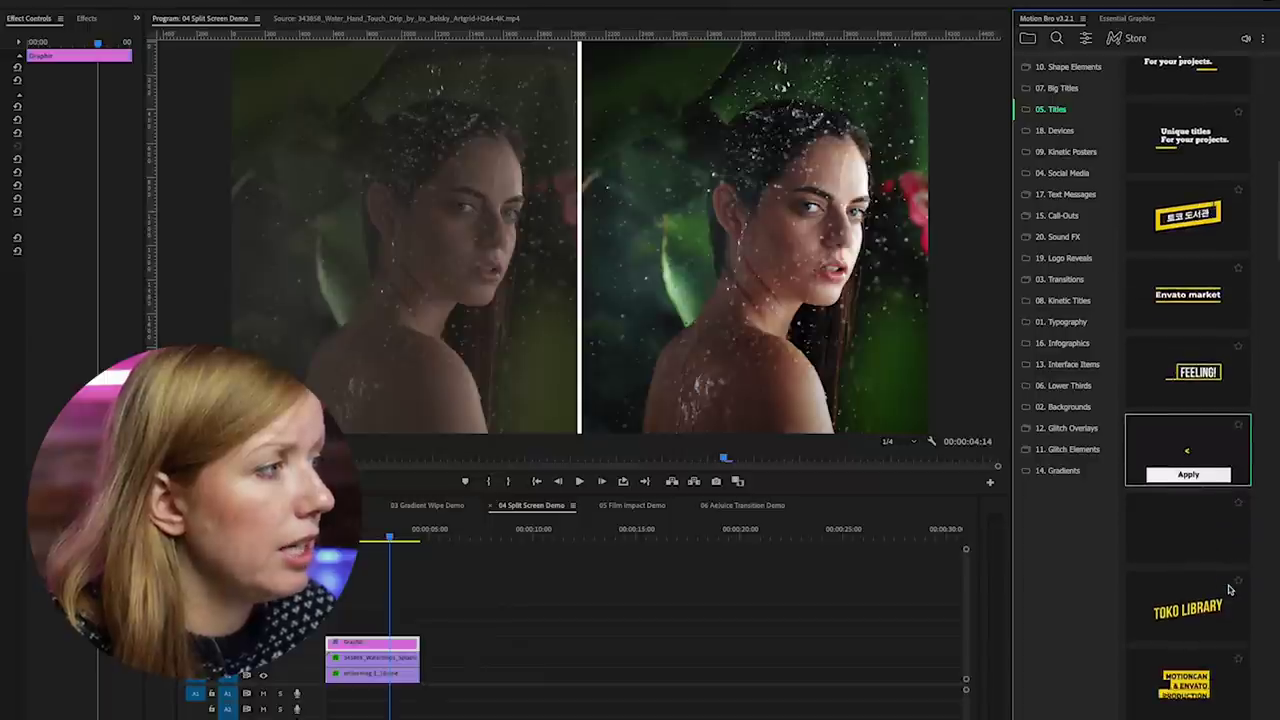
pyautogui.scroll(-3, 1230, 590)
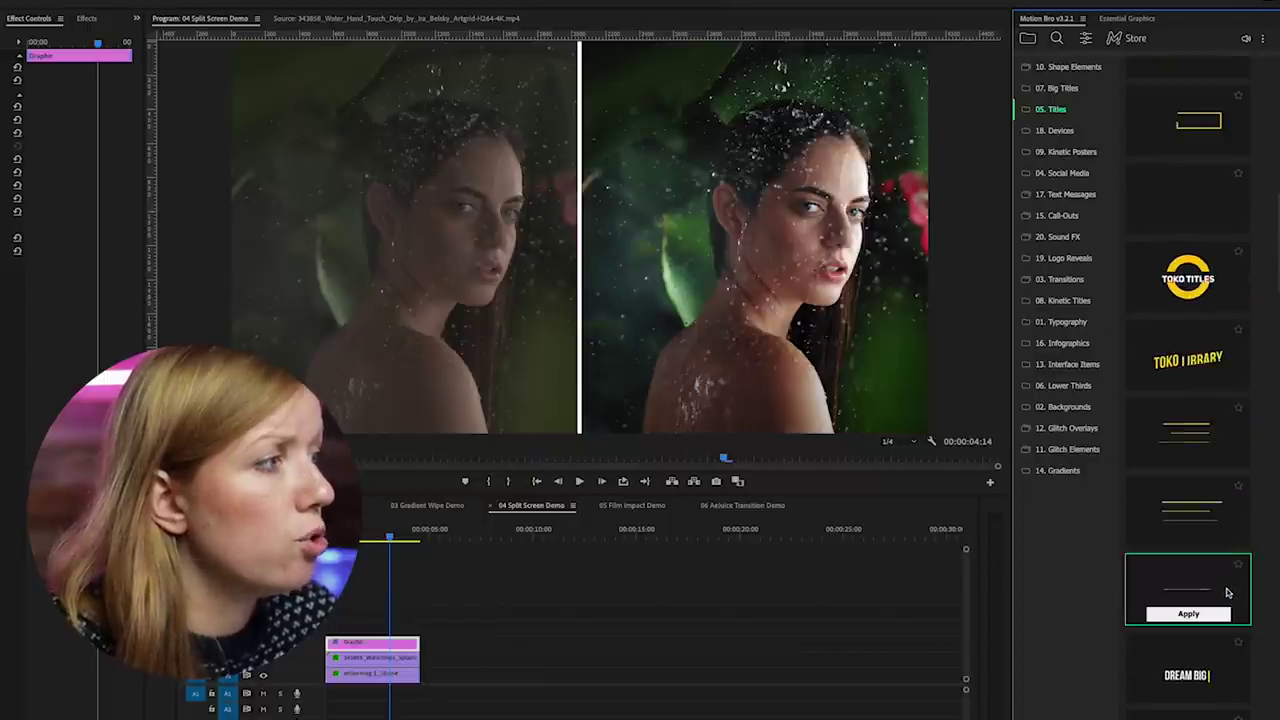
pyautogui.scroll(-5, 1228, 592)
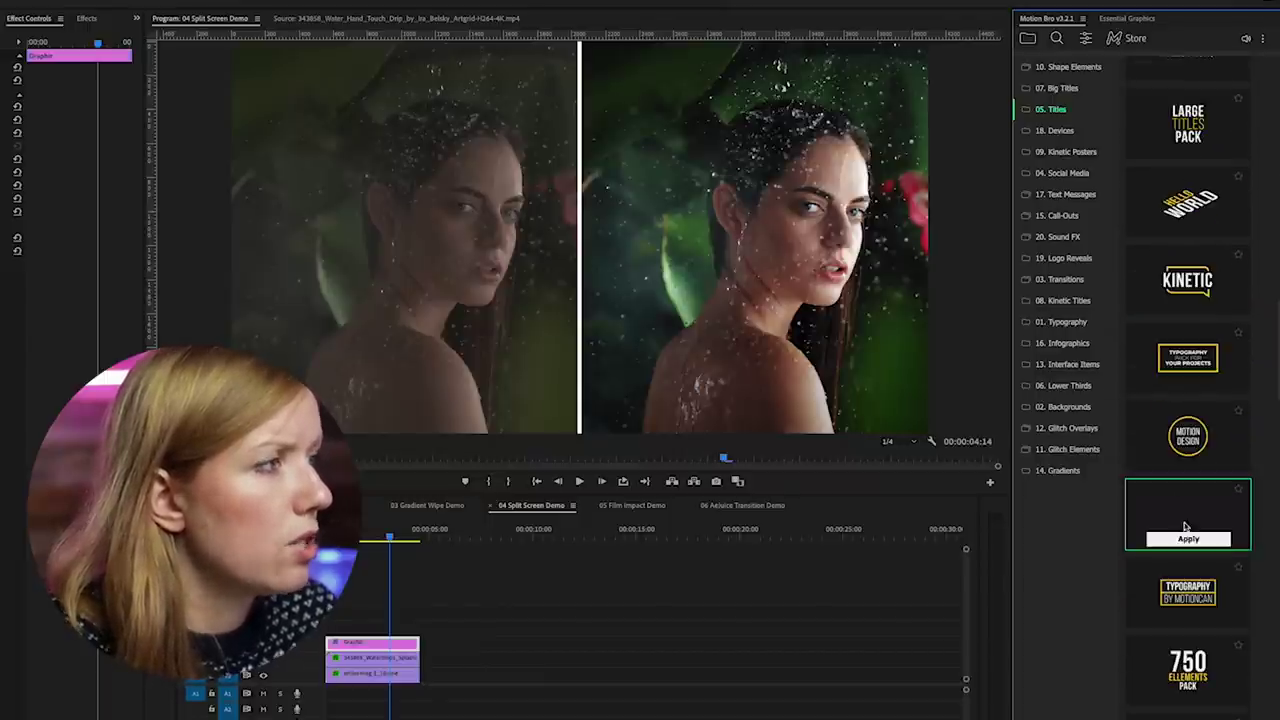
# Apply the Motion Bro HIGH QUALITY title, move it to zero and trim it to 00:00:04:14.
pyautogui.click(1193, 541)
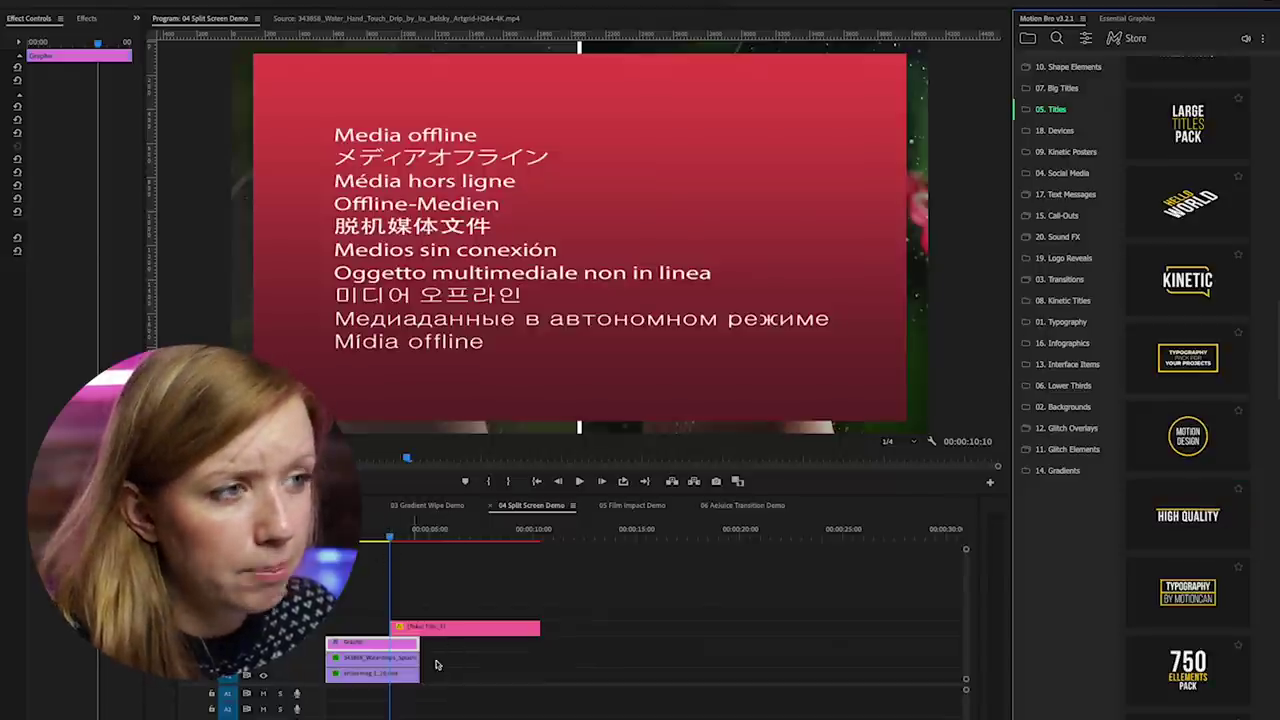
pyautogui.click(447, 629)
pyautogui.moveTo(391, 628); pyautogui.dragTo(329, 628)
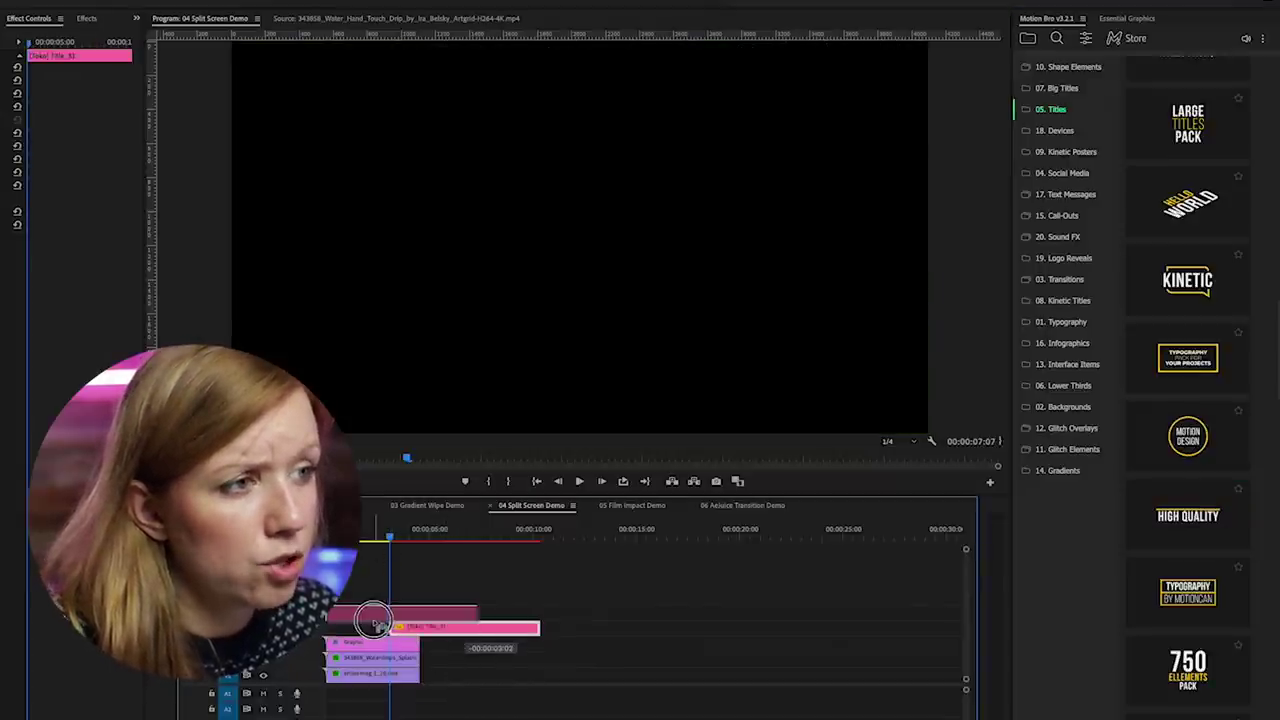
pyautogui.moveTo(537, 628); pyautogui.dragTo(412, 630)
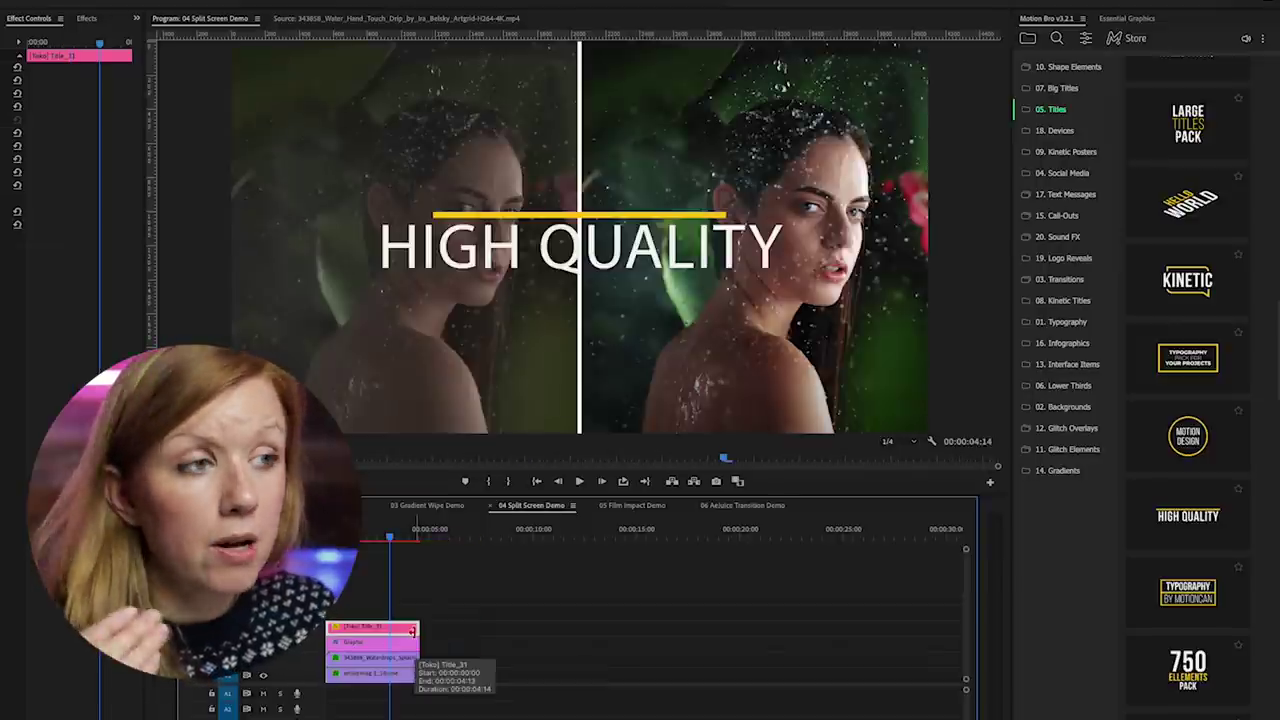
pyautogui.moveTo(397, 530); pyautogui.dragTo(370, 566)
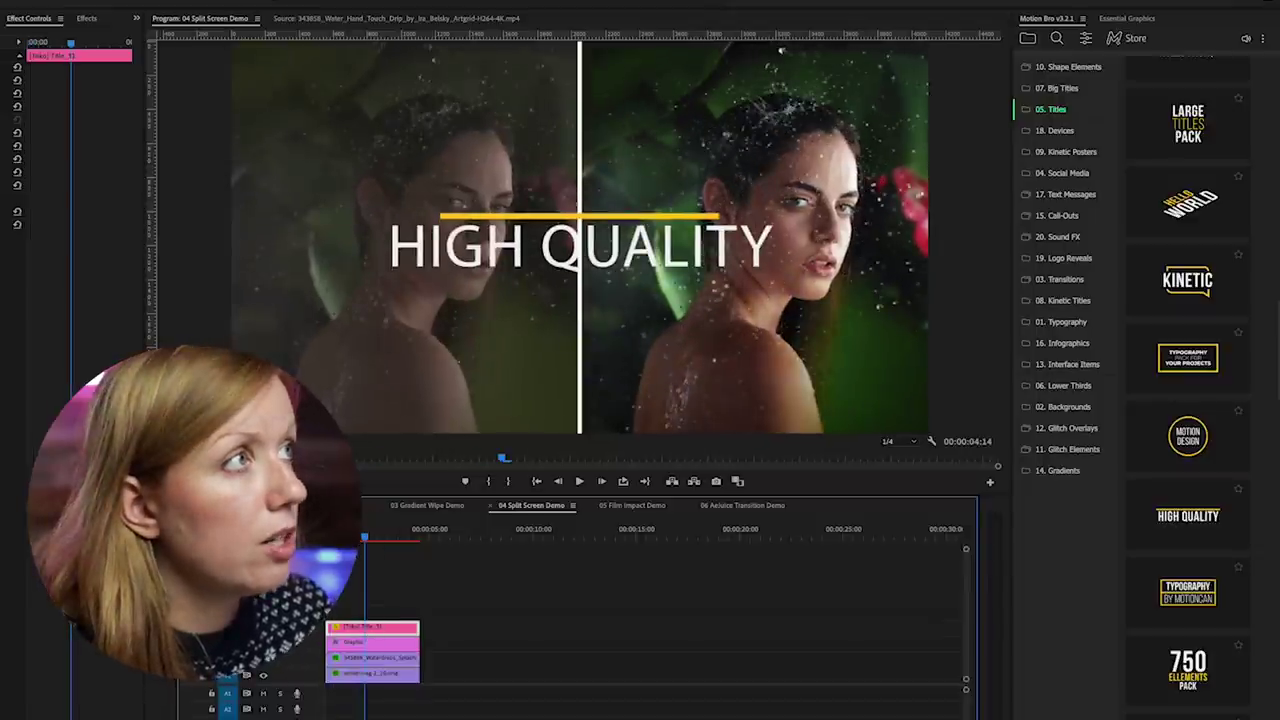
# Change the title's Text A to BEFORE and shorten its yellow line.
pyautogui.click(1118, 21)
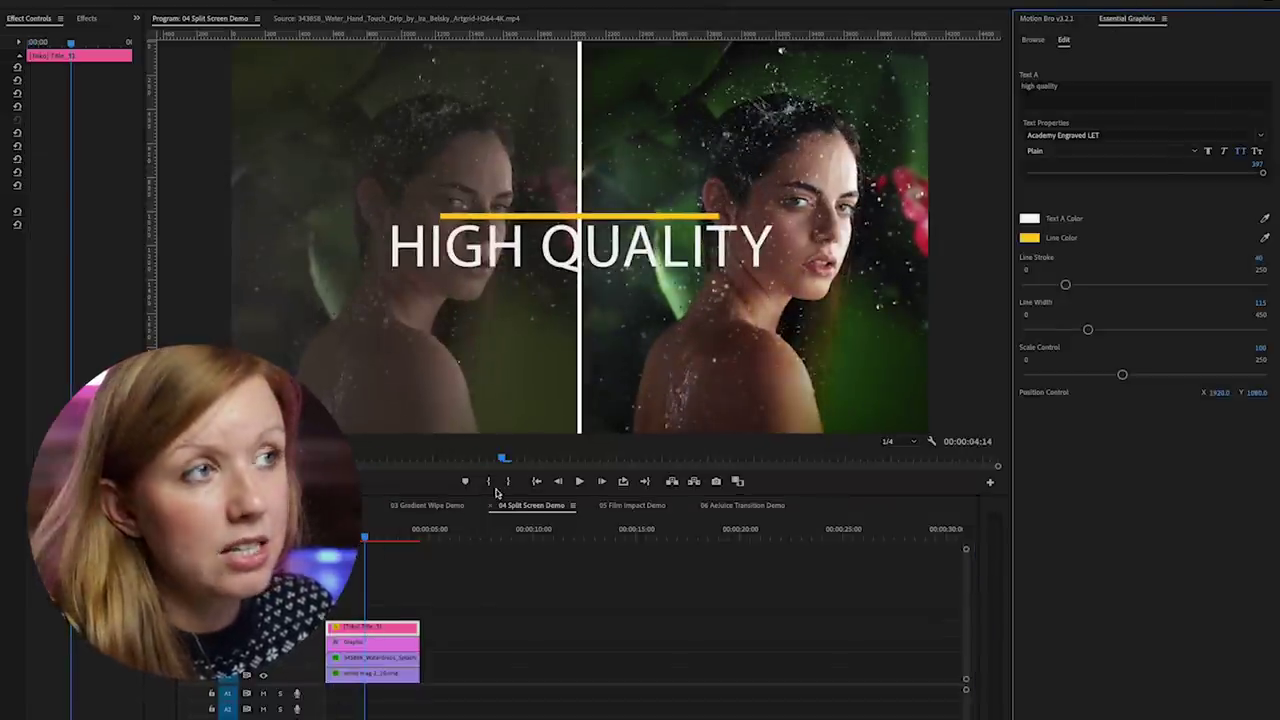
pyautogui.click(1057, 92)
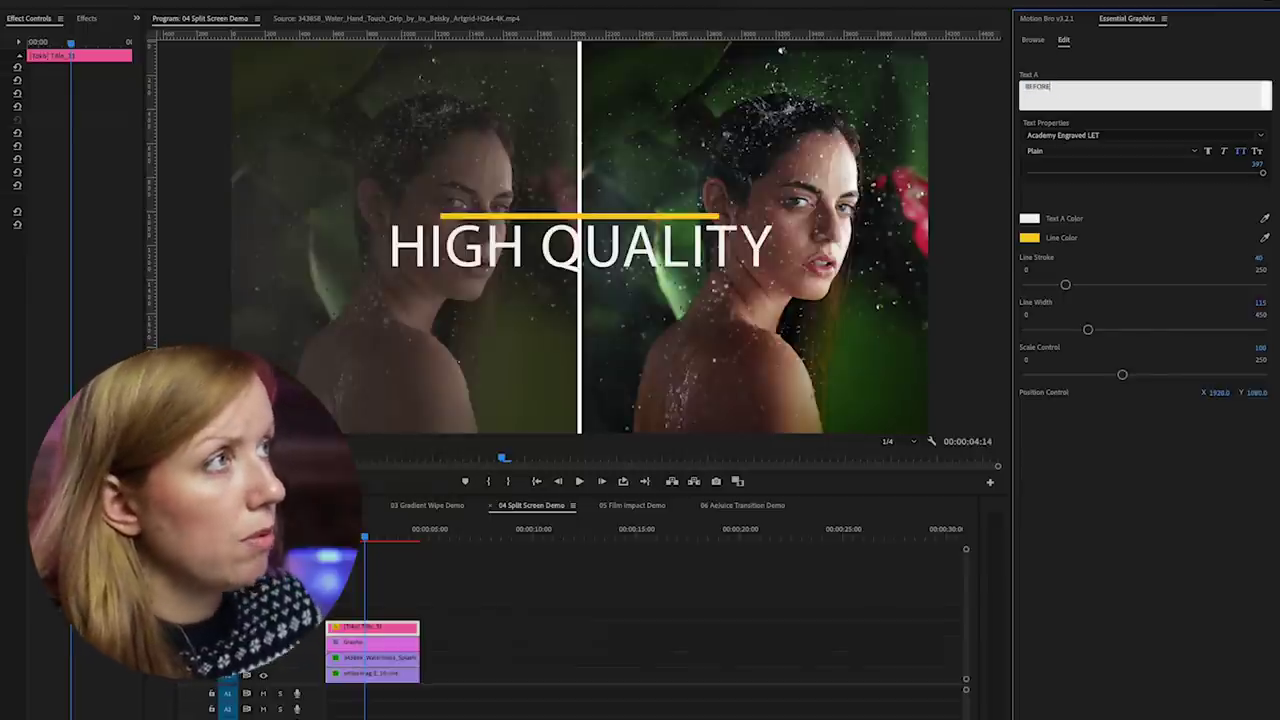
pyautogui.click(1131, 70)
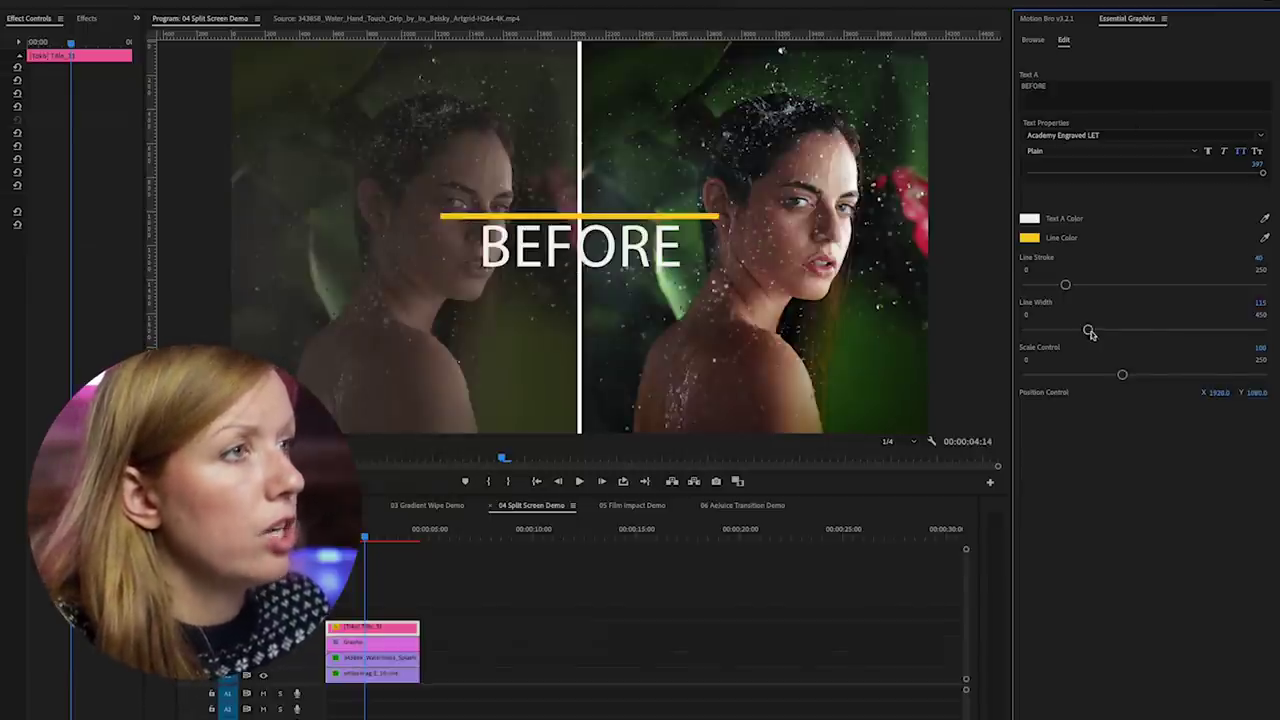
pyautogui.moveTo(1090, 333); pyautogui.dragTo(1069, 336)
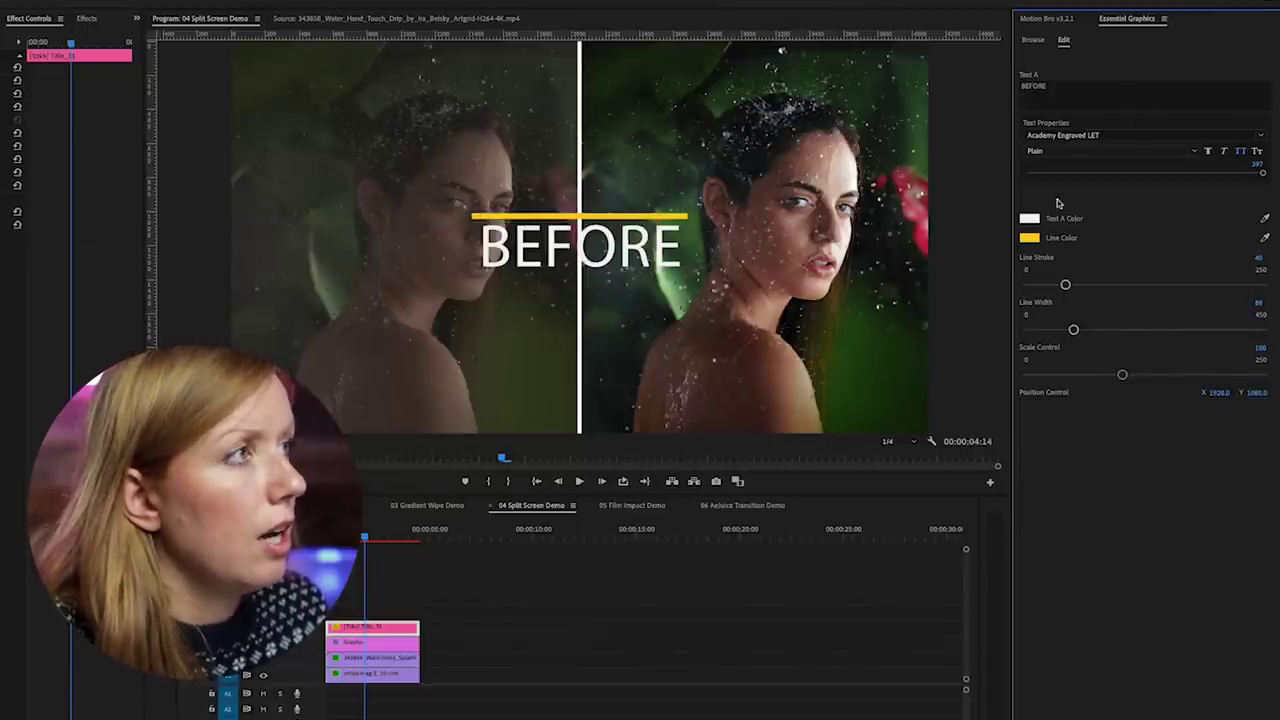
# Set the BEFORE title's font to Montserrat Italic.
pyautogui.click(1055, 136)
pyautogui.write('mont')
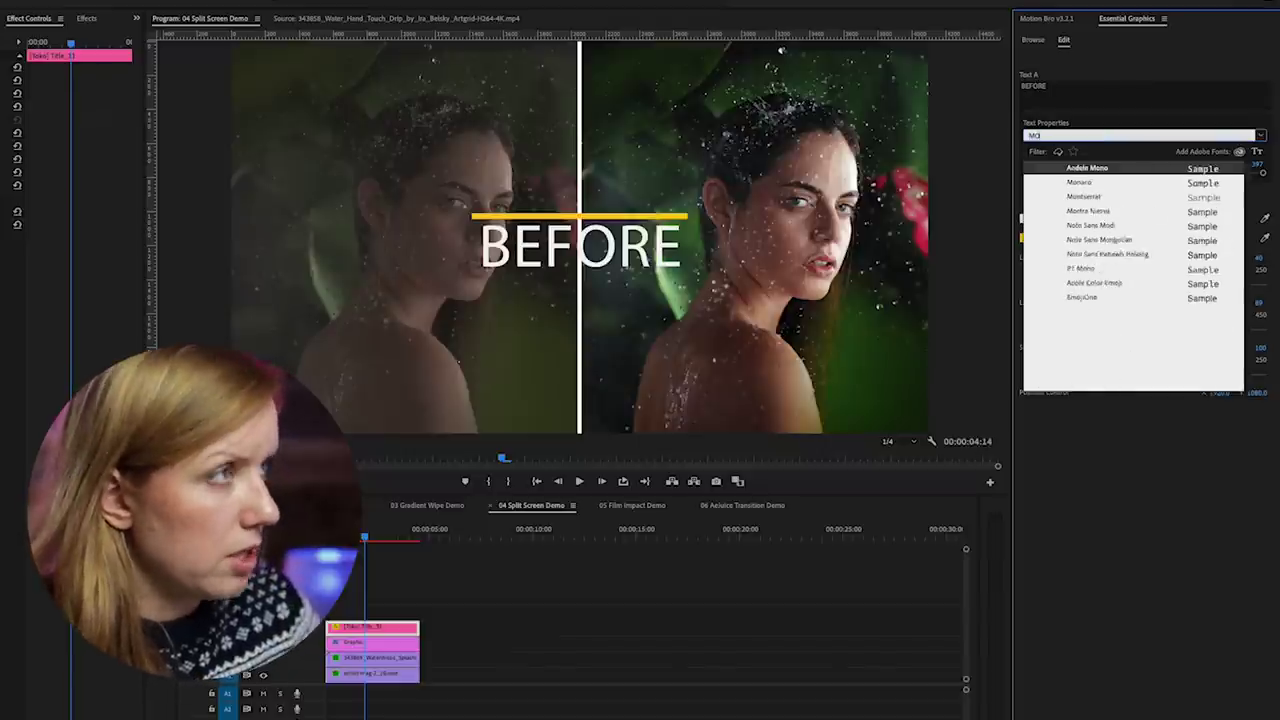
pyautogui.click(1066, 170)
pyautogui.click(1055, 150)
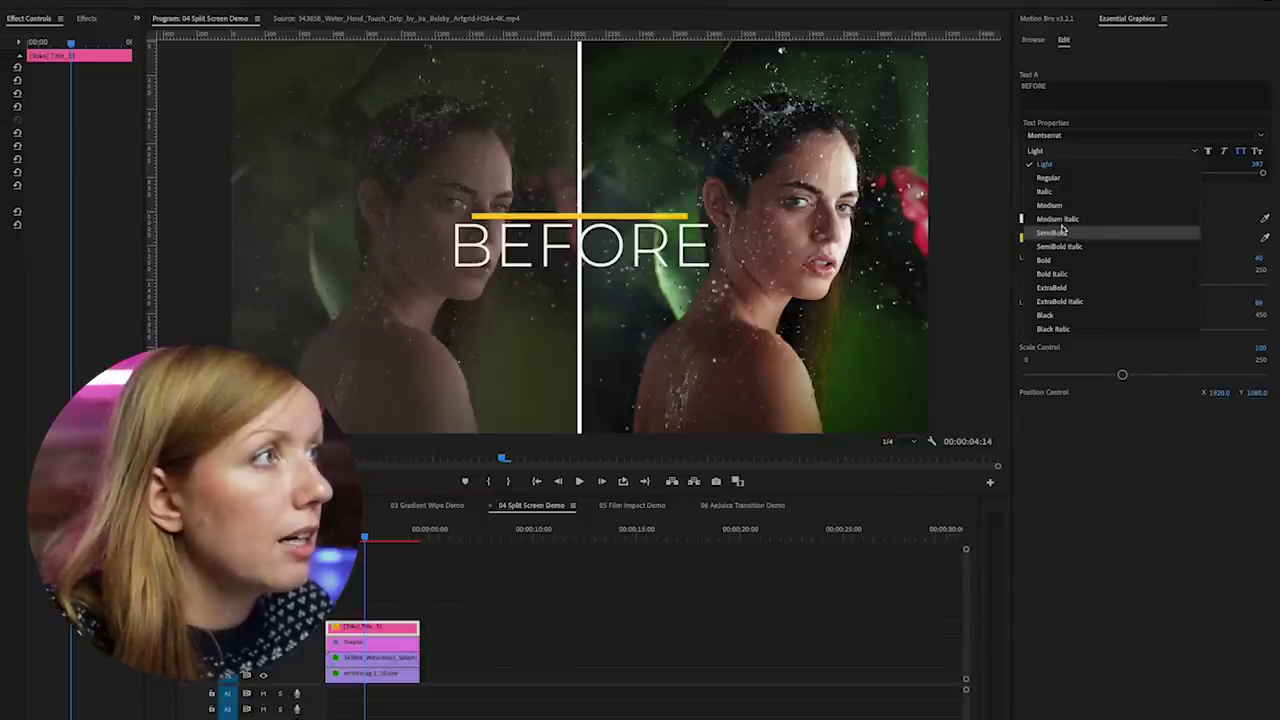
pyautogui.click(1050, 192)
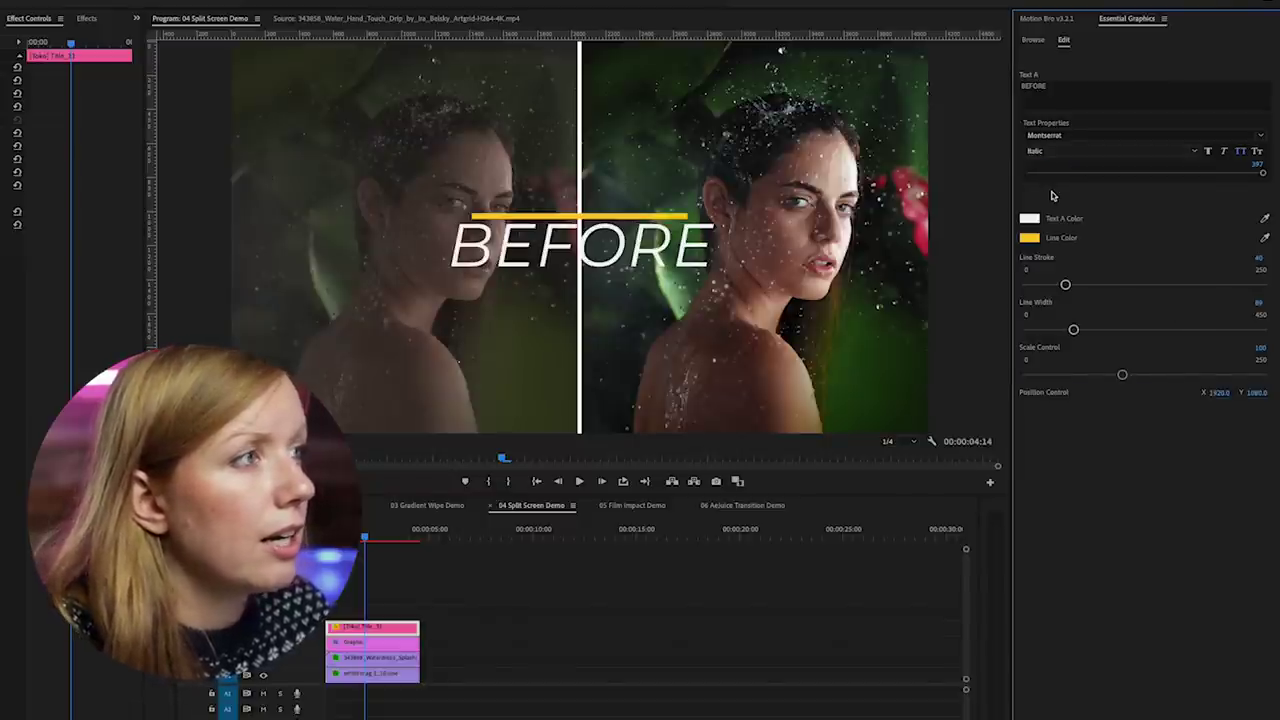
# Fit the line to the word, scale the title to 45, and lower it to 1374, 2840.
pyautogui.moveTo(1076, 332); pyautogui.dragTo(1087, 330)
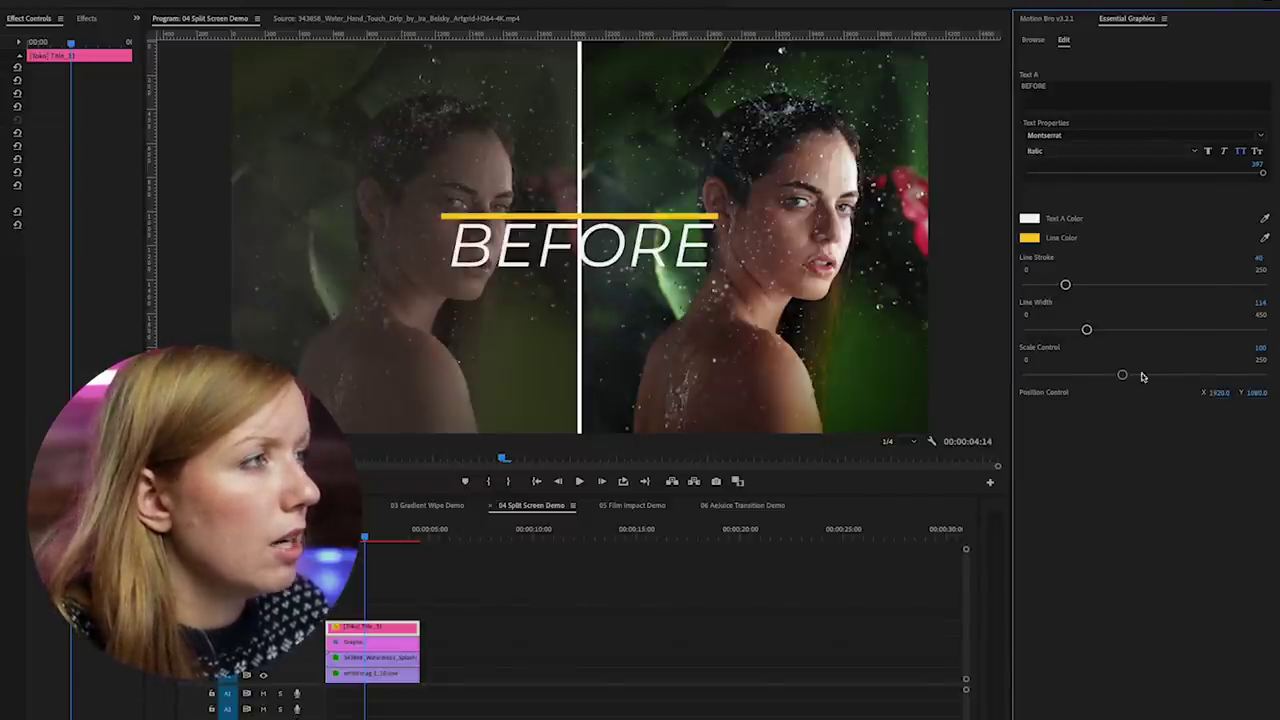
pyautogui.moveTo(1122, 374); pyautogui.dragTo(1069, 385)
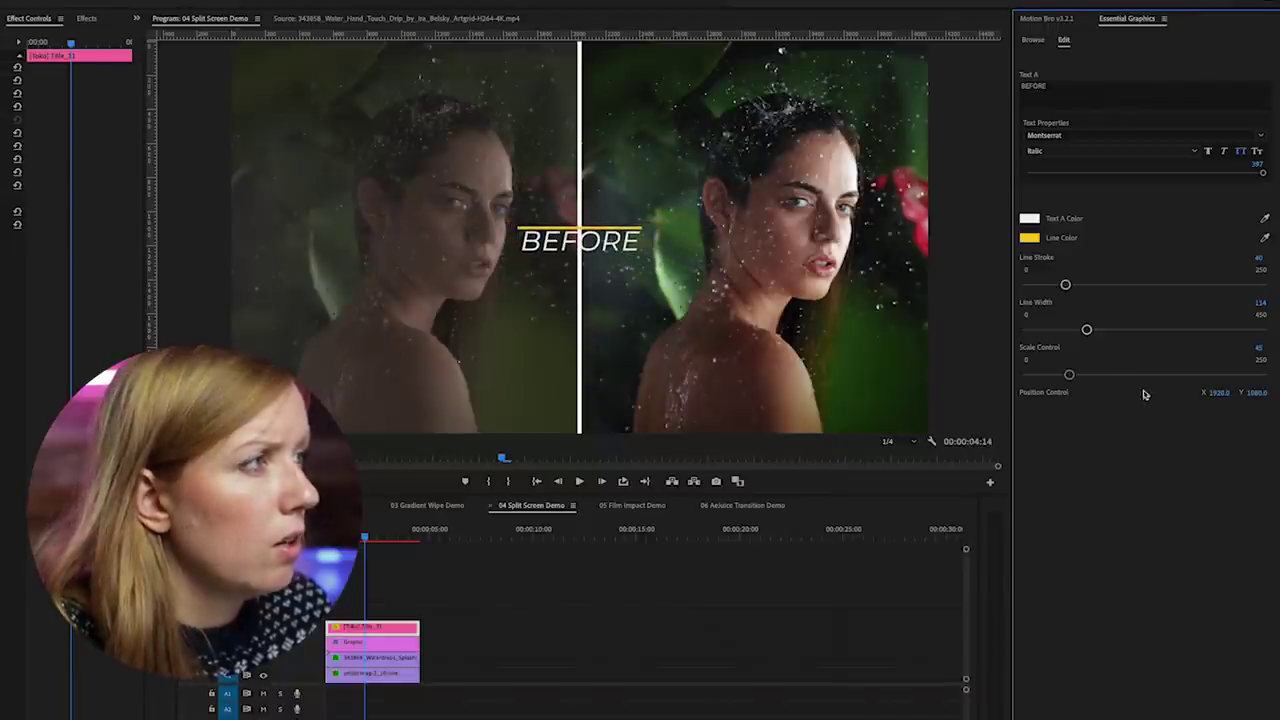
pyautogui.moveTo(1259, 393); pyautogui.dragTo(1188, 392)
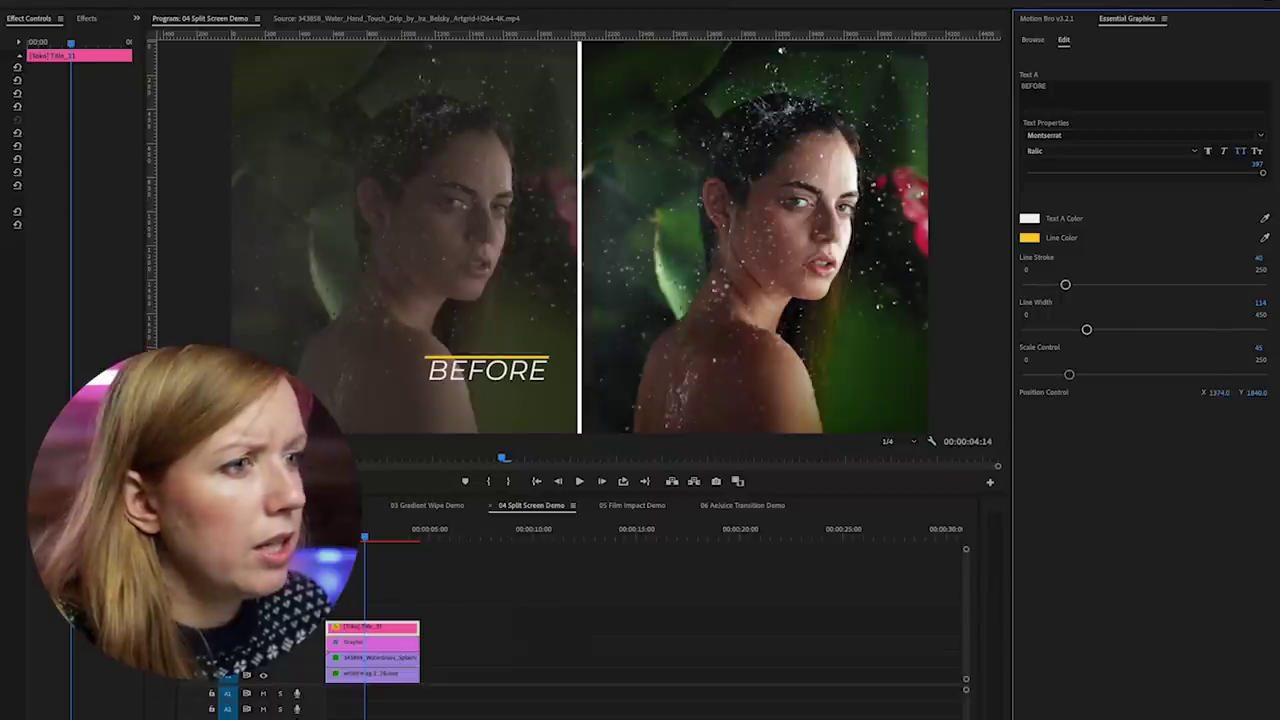
pyautogui.click(389, 626)
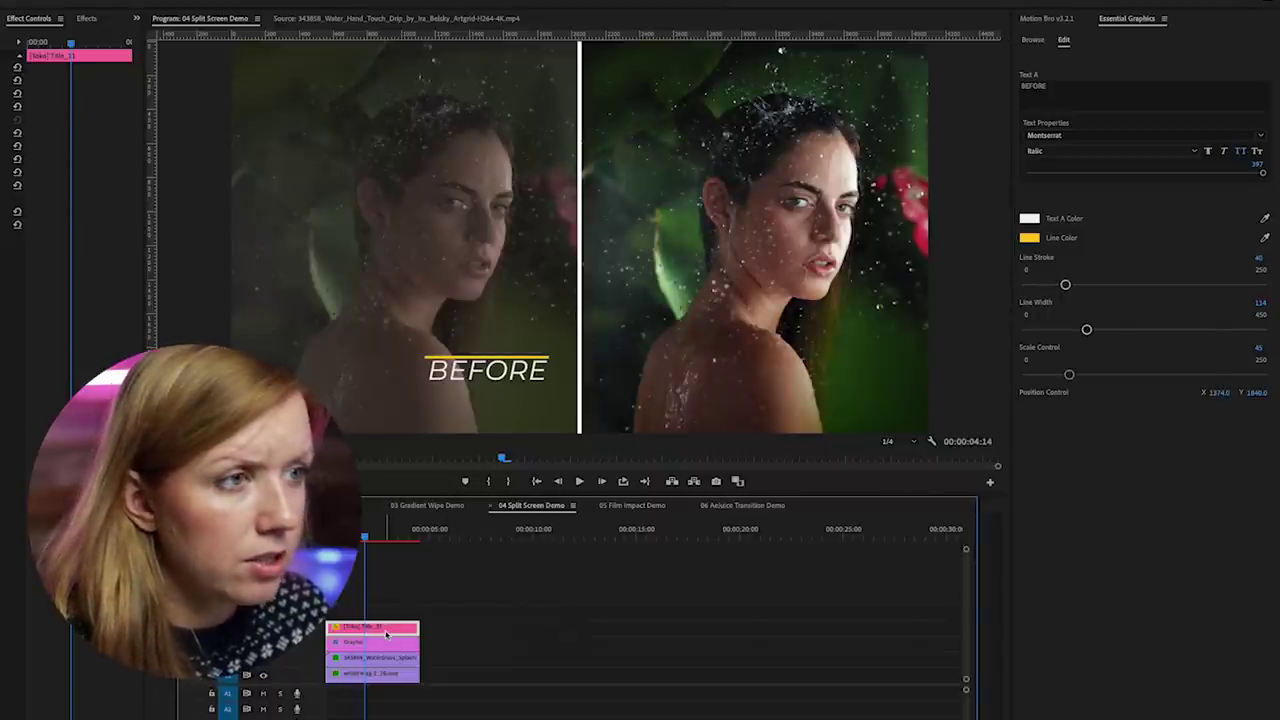
# Duplicate the title to the track above as AFTER in the right half, then play back.
pyautogui.moveTo(386, 634); pyautogui.dragTo(390, 614)
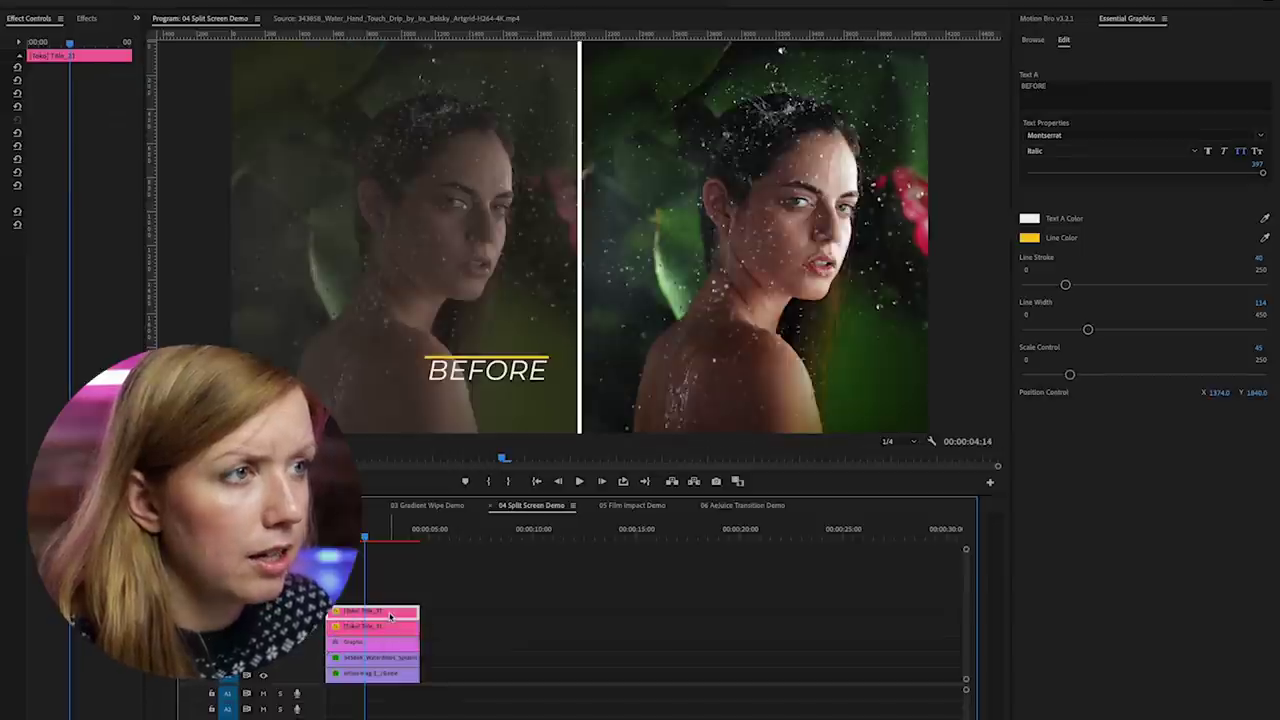
pyautogui.click(1055, 102)
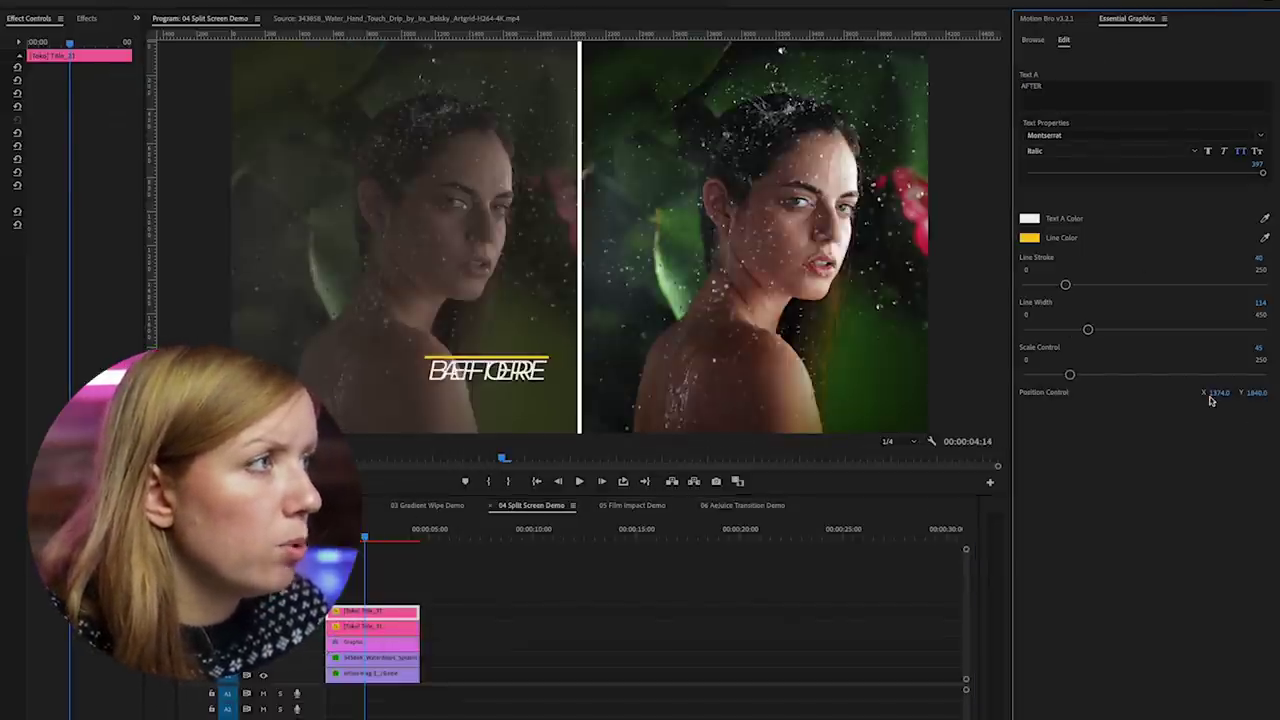
pyautogui.moveTo(1210, 400); pyautogui.dragTo(1265, 400)
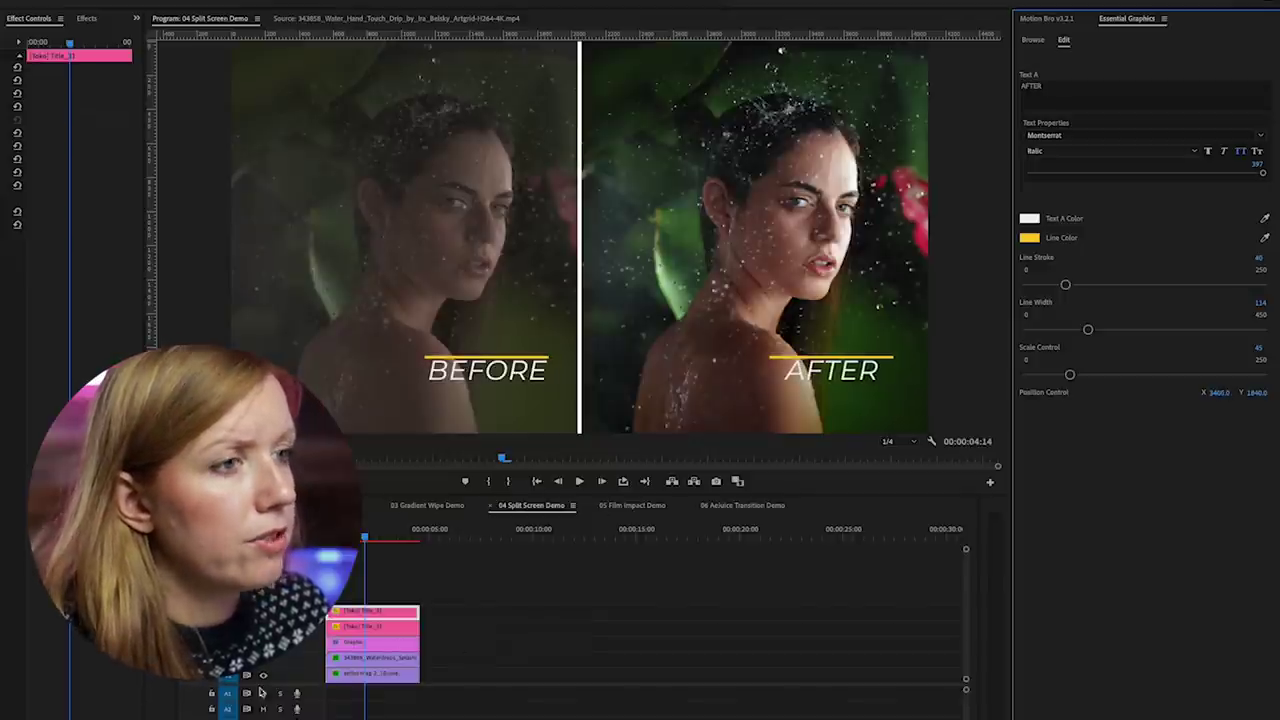
pyautogui.click(554, 663)
pyautogui.press('space')
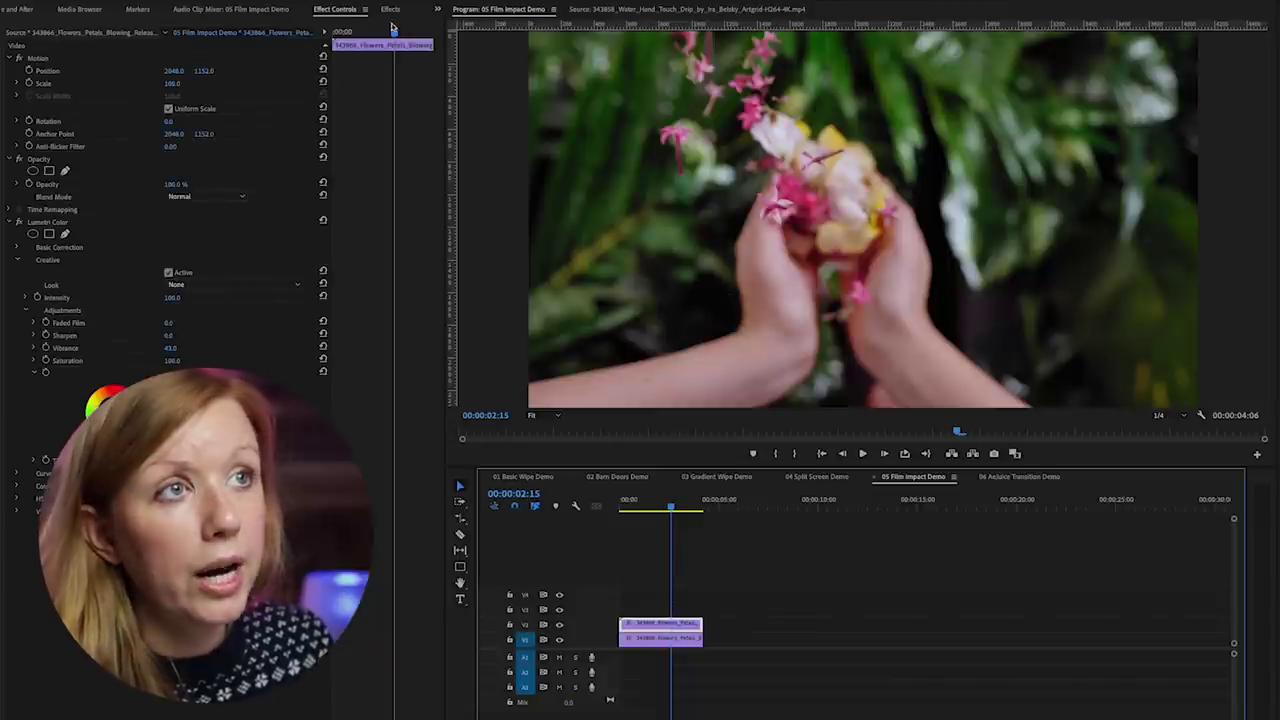
# Search Effects for 'wipe' and put FI: Stretch Wipe Impacts at the flowers clip's start.
pyautogui.click(388, 11)
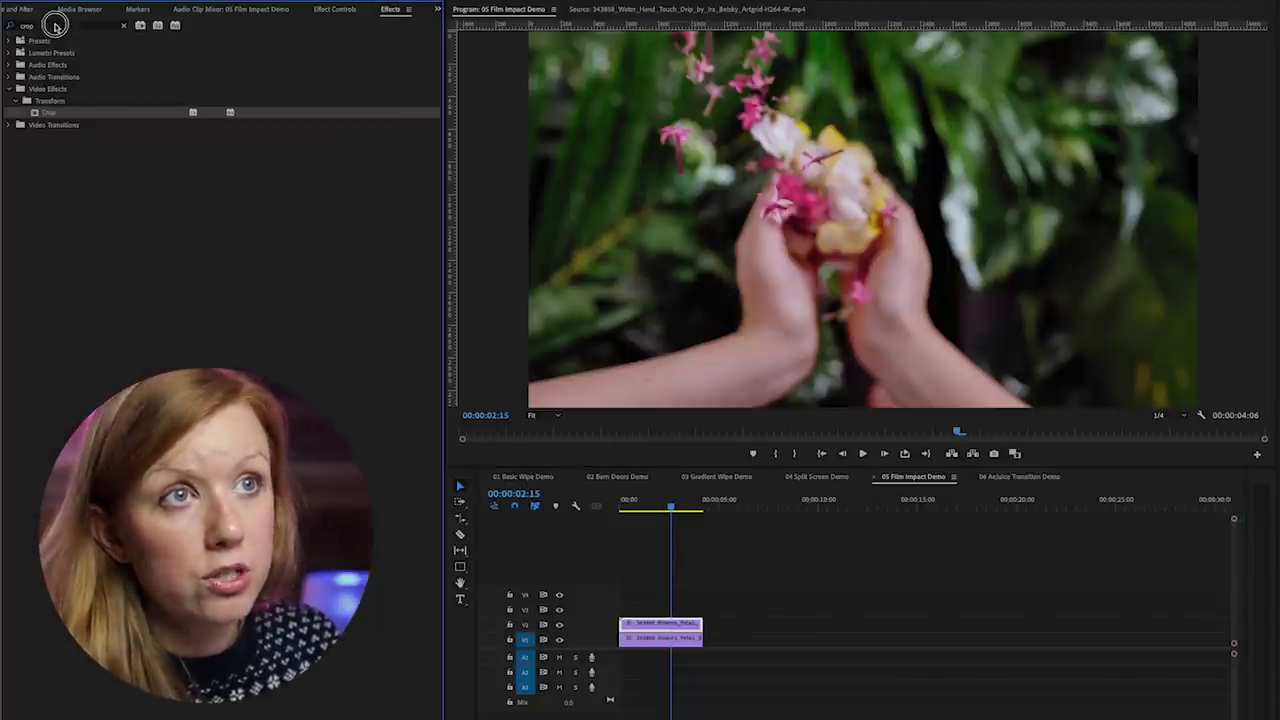
pyautogui.click(55, 24)
pyautogui.write('wipe')
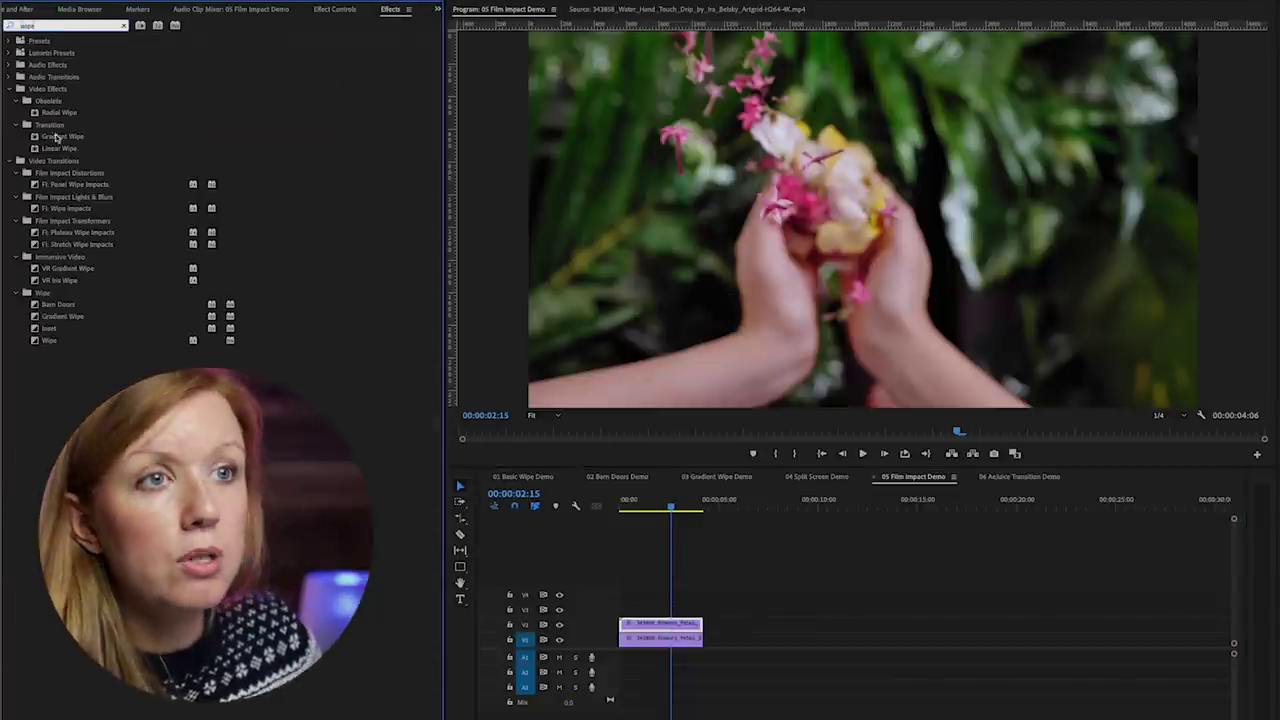
pyautogui.click(81, 340)
pyautogui.click(78, 222)
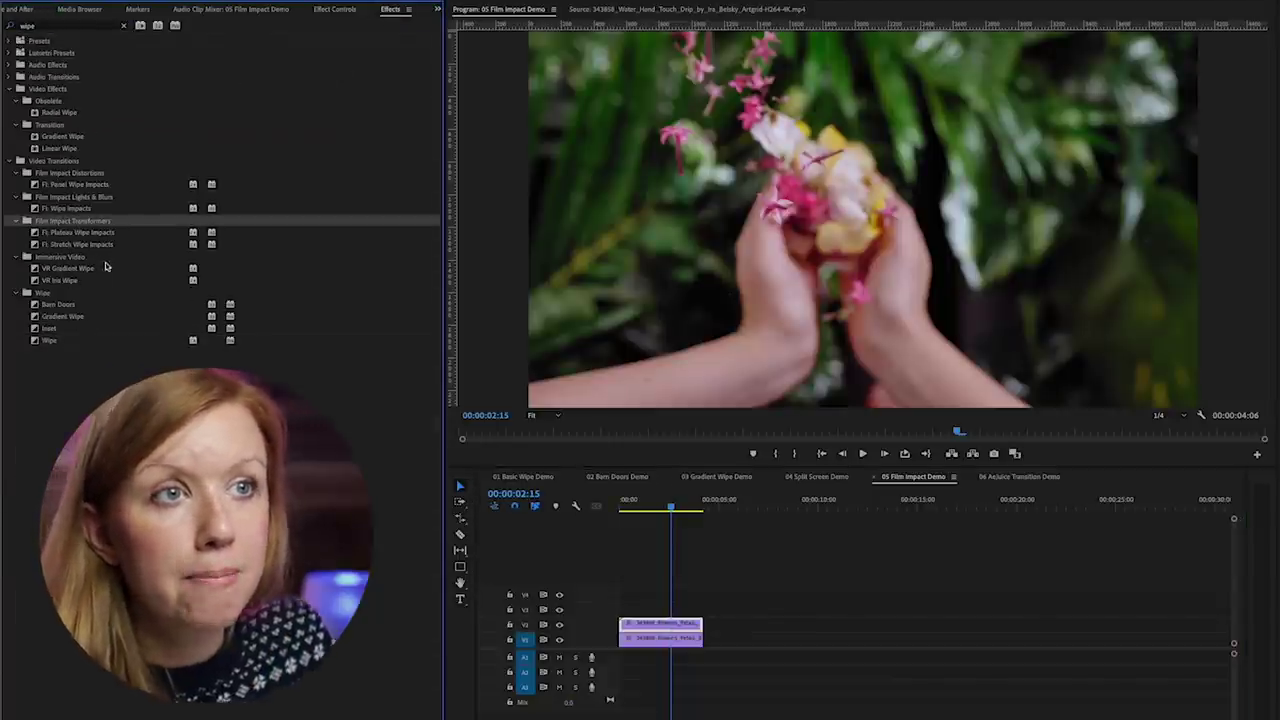
pyautogui.click(95, 233)
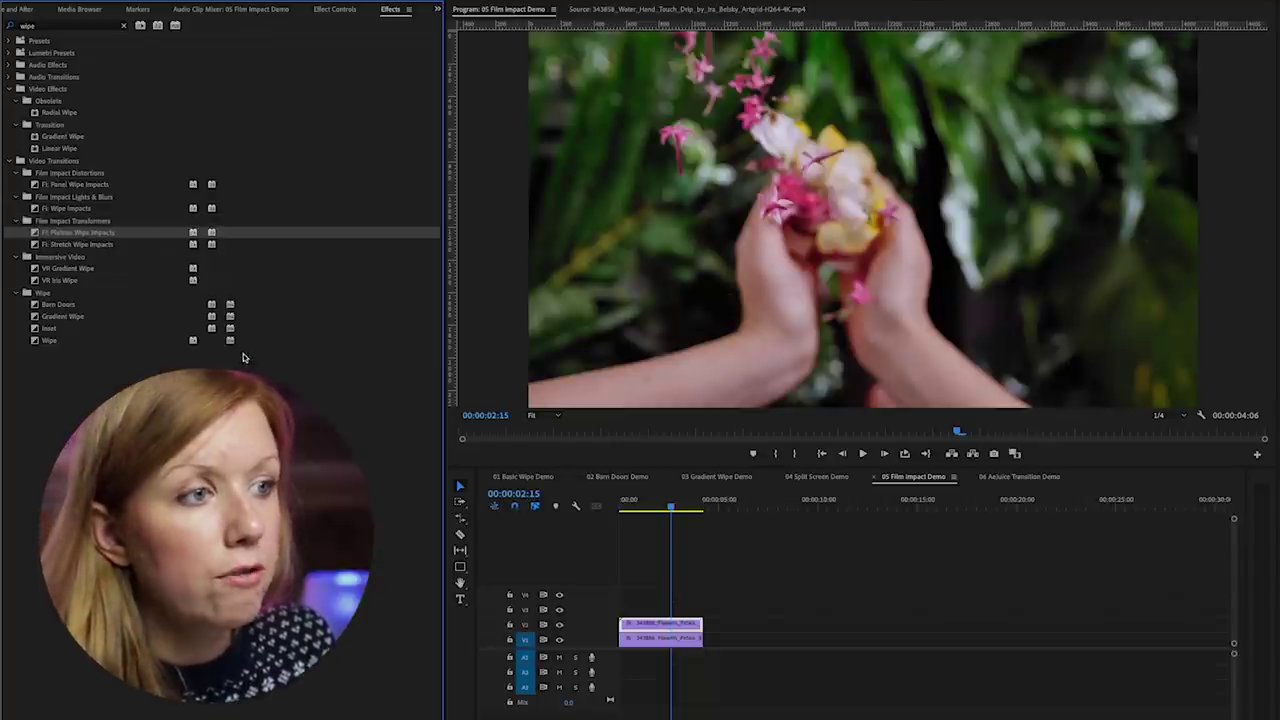
pyautogui.click(40, 245)
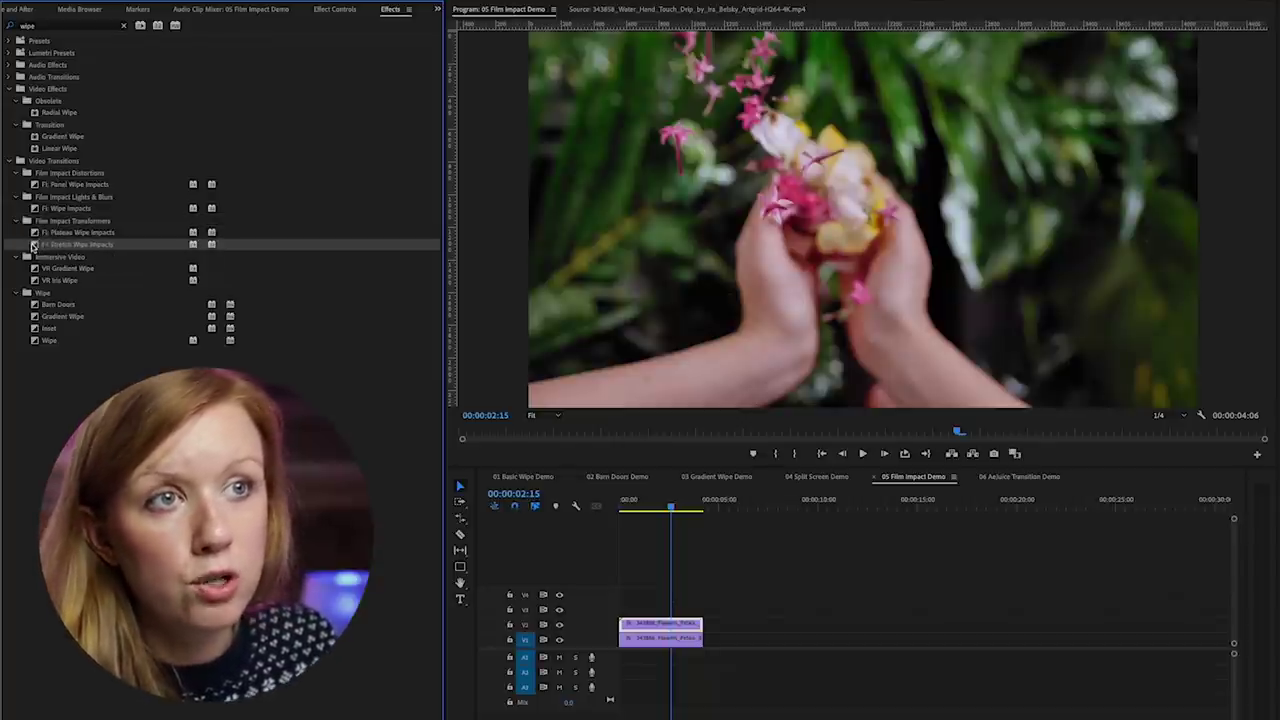
pyautogui.moveTo(84, 268)
pyautogui.mouseDown()
pyautogui.moveTo(572, 516)
pyautogui.moveTo(626, 626)
pyautogui.moveTo(660, 623)
pyautogui.mouseUp()
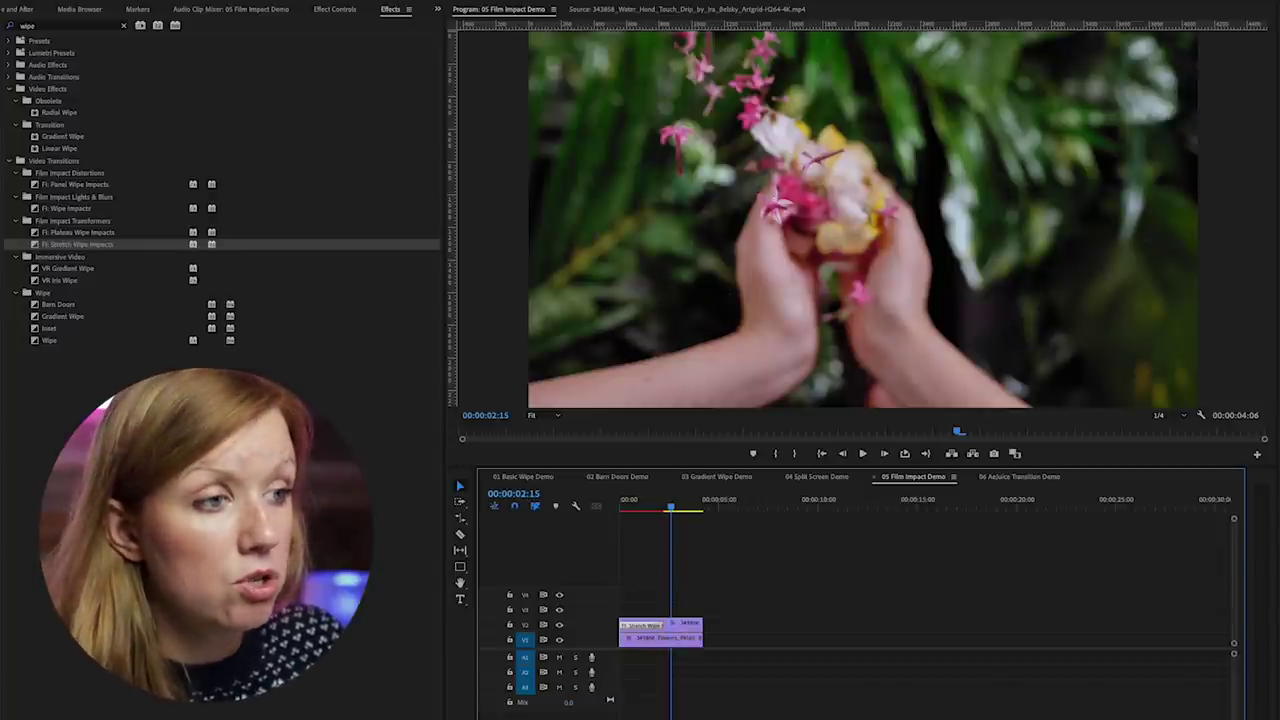
pyautogui.press('=')
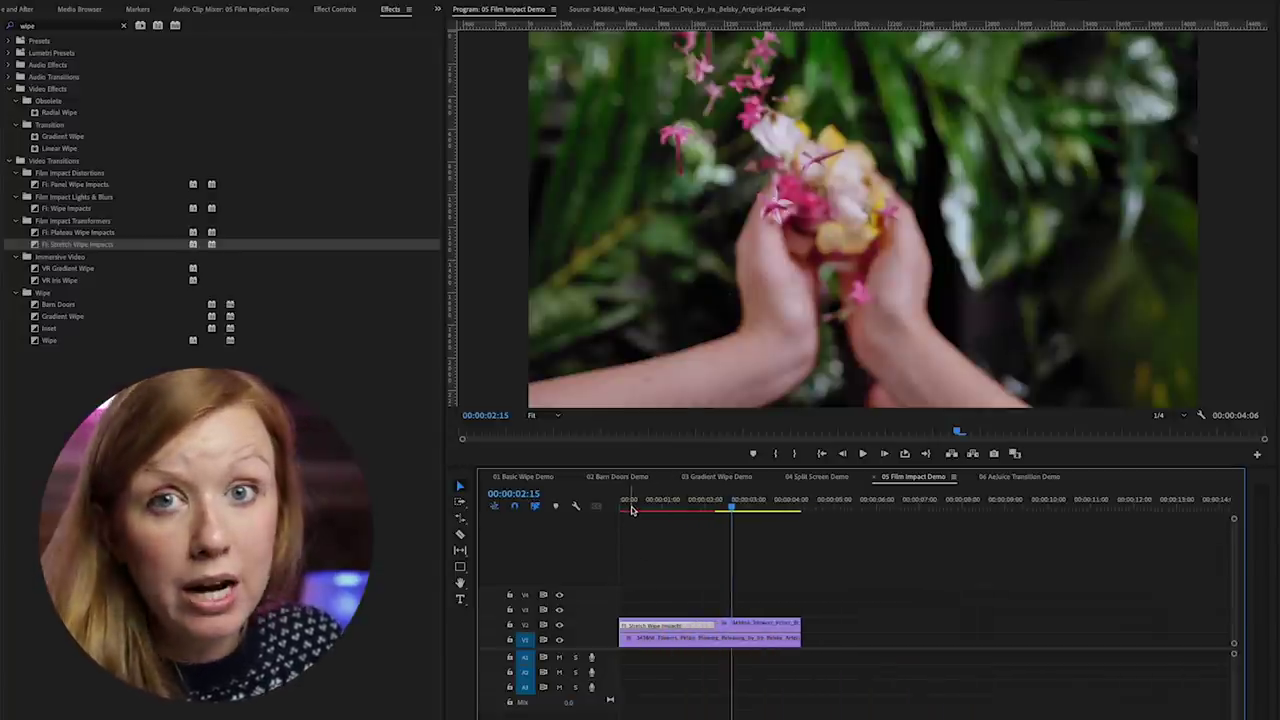
# Start the Stretch Wipe a few frames later, preview it, and show its Effect Controls settings.
pyautogui.moveTo(635, 511); pyautogui.dragTo(616, 507)
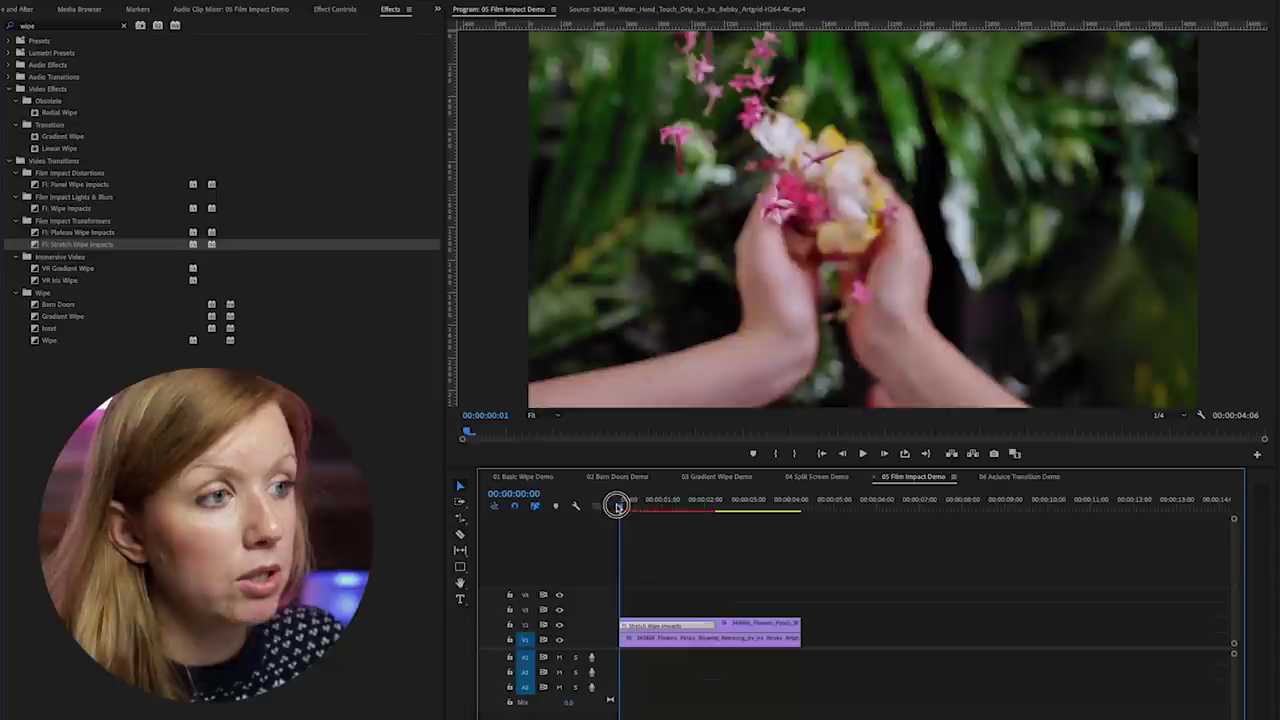
pyautogui.moveTo(622, 620); pyautogui.dragTo(631, 623)
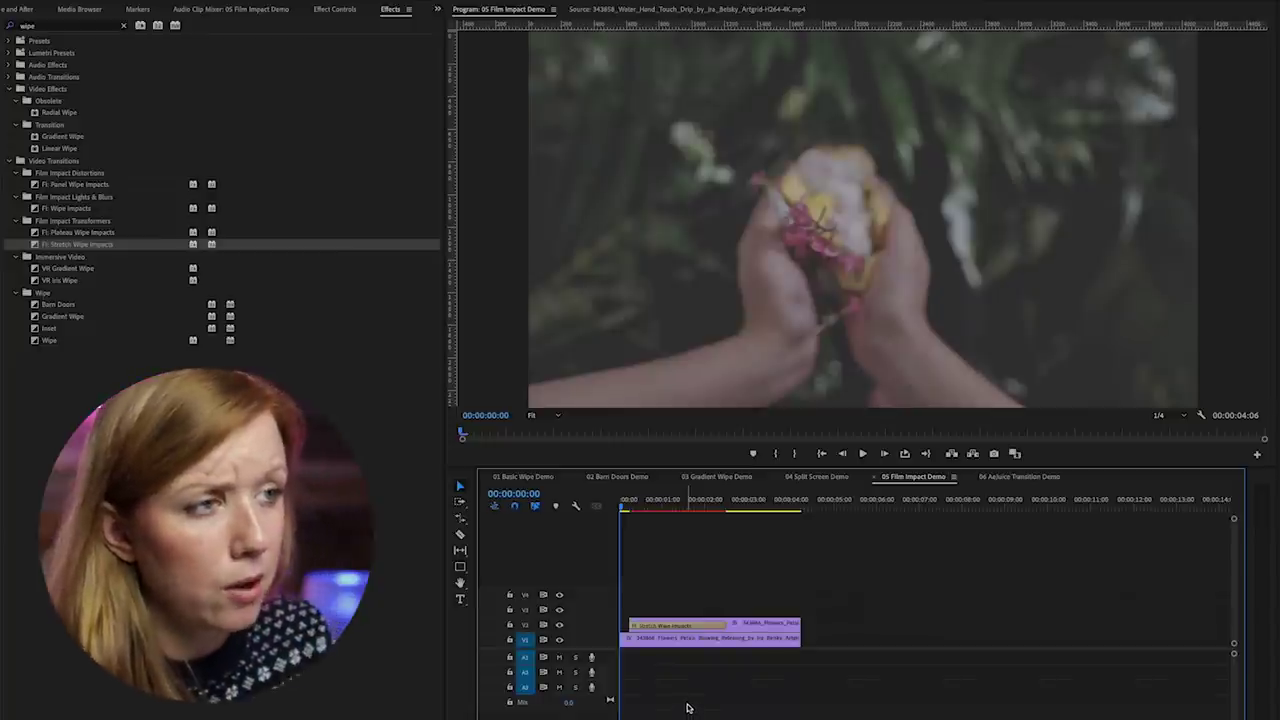
pyautogui.press('space')
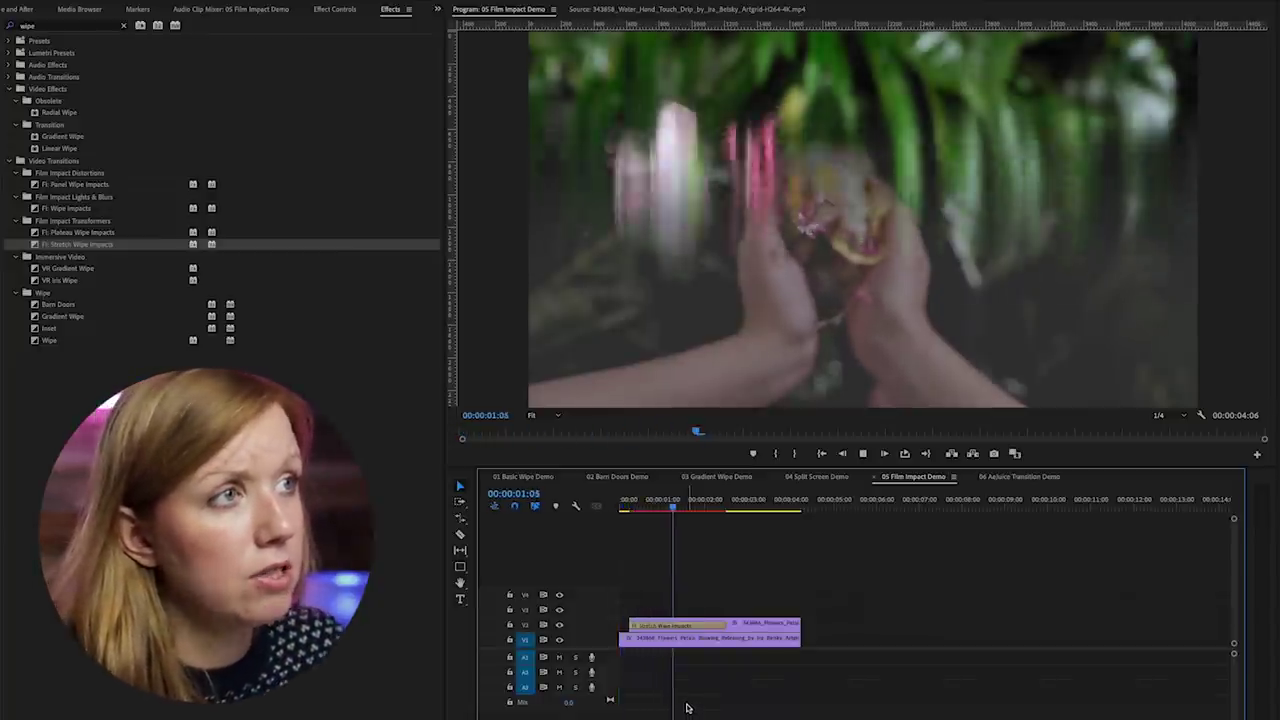
pyautogui.click(667, 625)
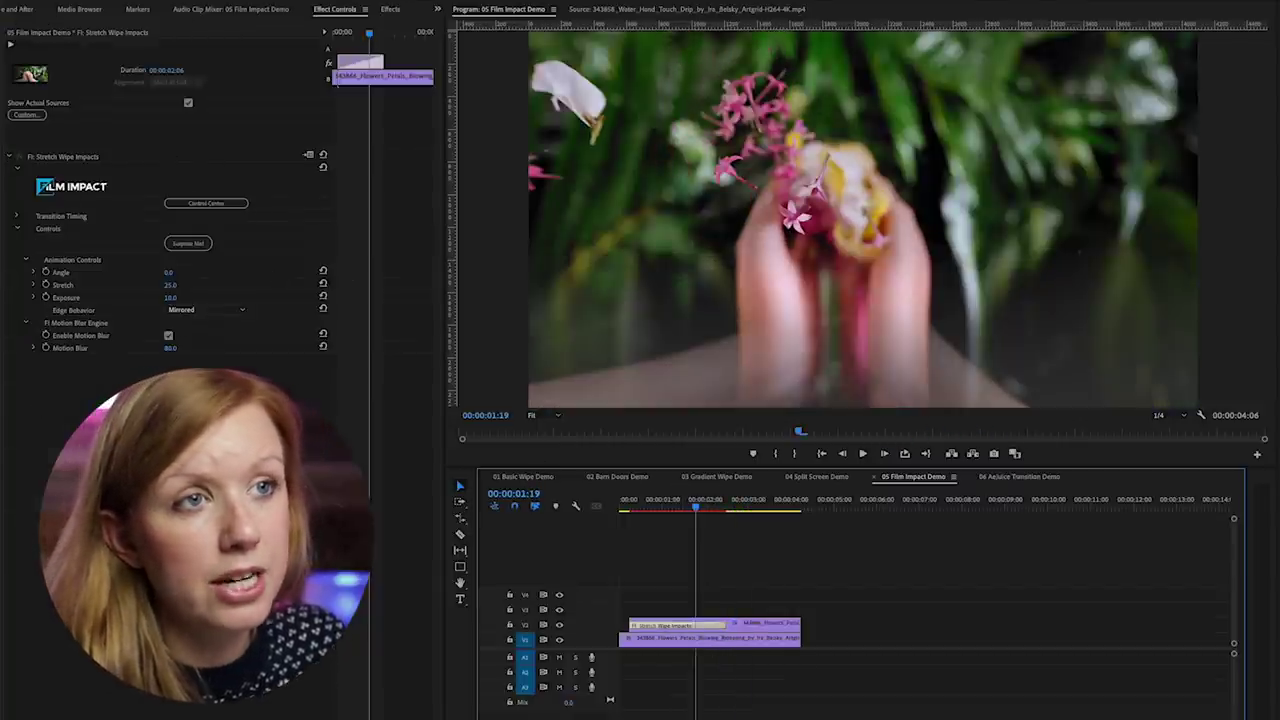
pyautogui.click(170, 272)
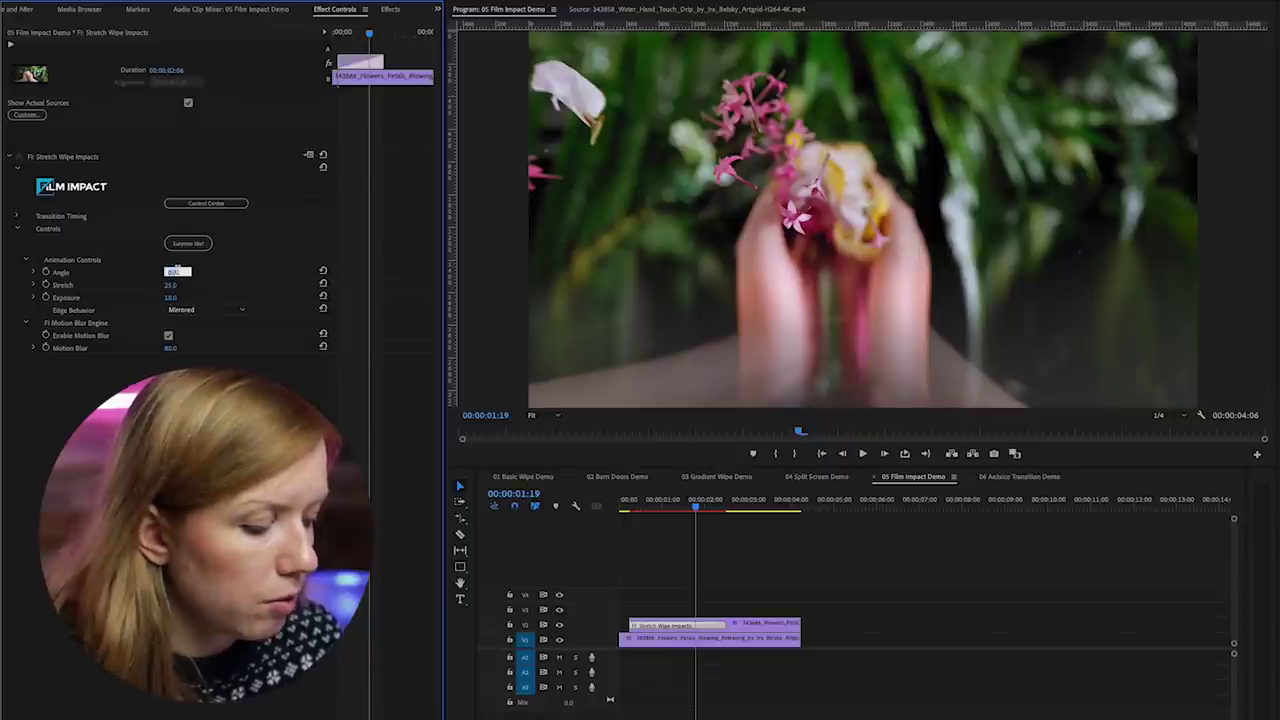
pyautogui.press('Return')
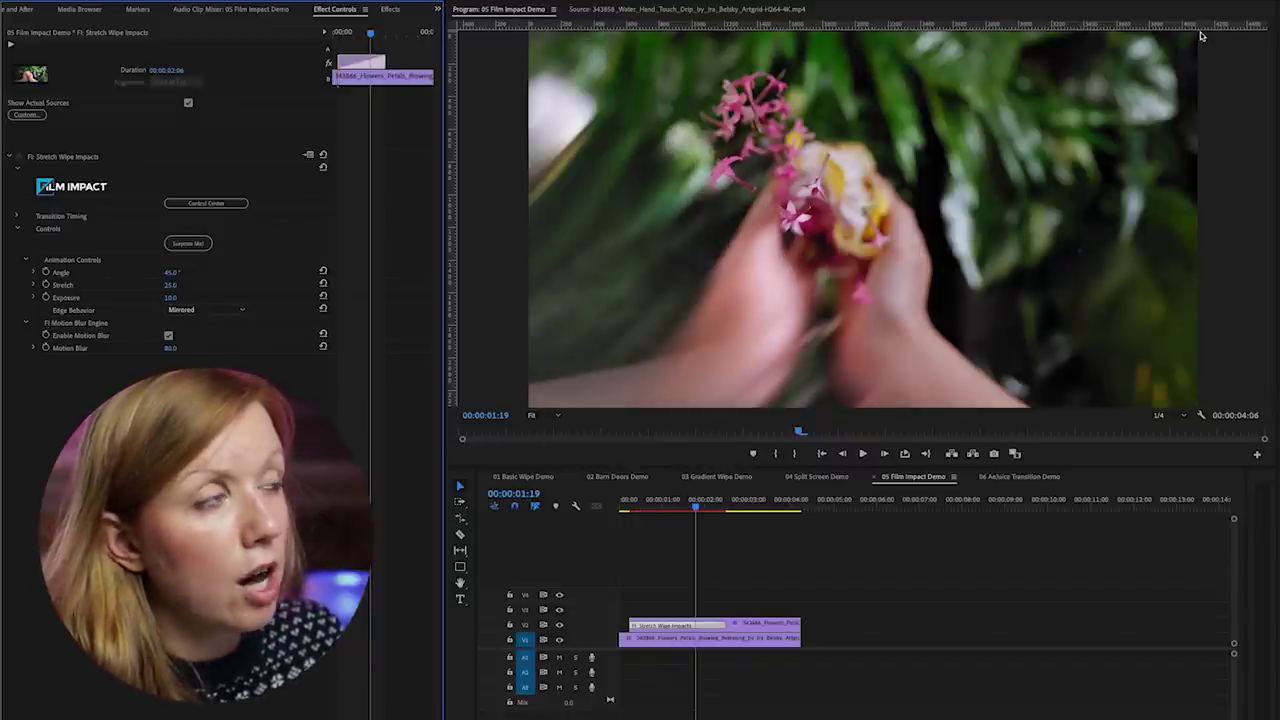
pyautogui.moveTo(674, 519)
pyautogui.mouseDown()
pyautogui.moveTo(663, 510)
pyautogui.moveTo(697, 512)
pyautogui.moveTo(685, 502)
pyautogui.mouseUp()
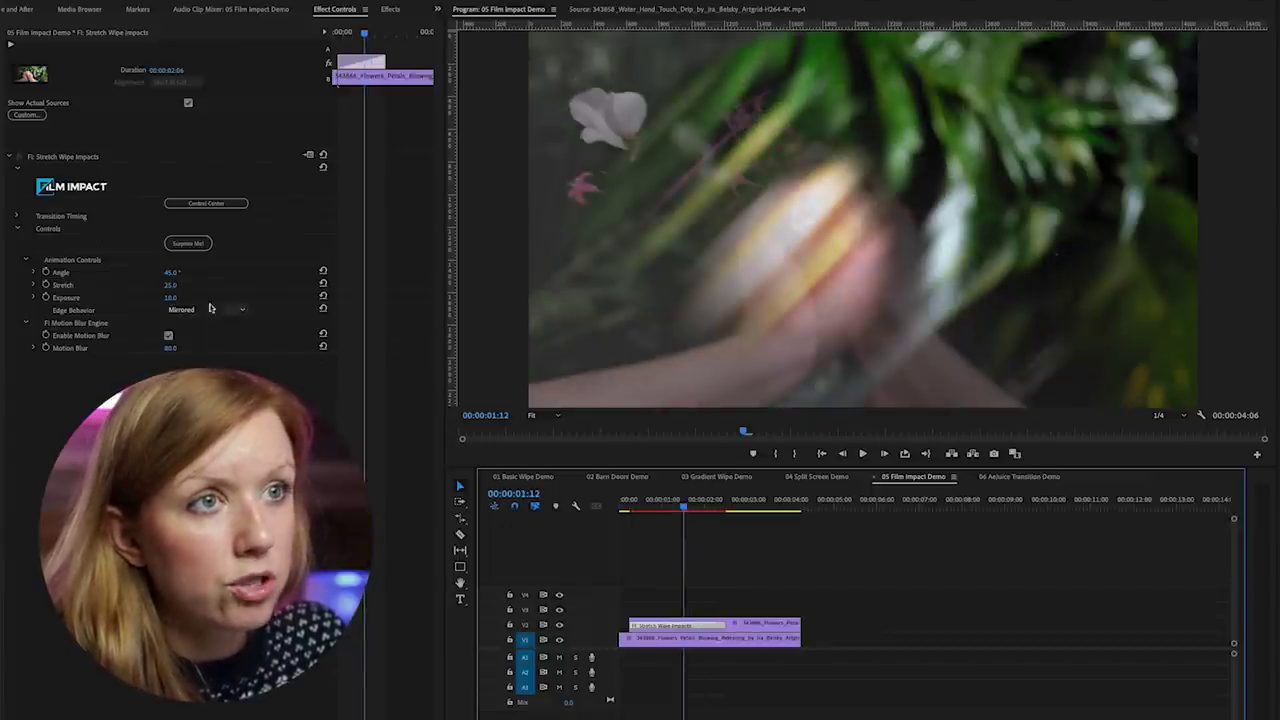
pyautogui.moveTo(169, 300); pyautogui.dragTo(180, 298)
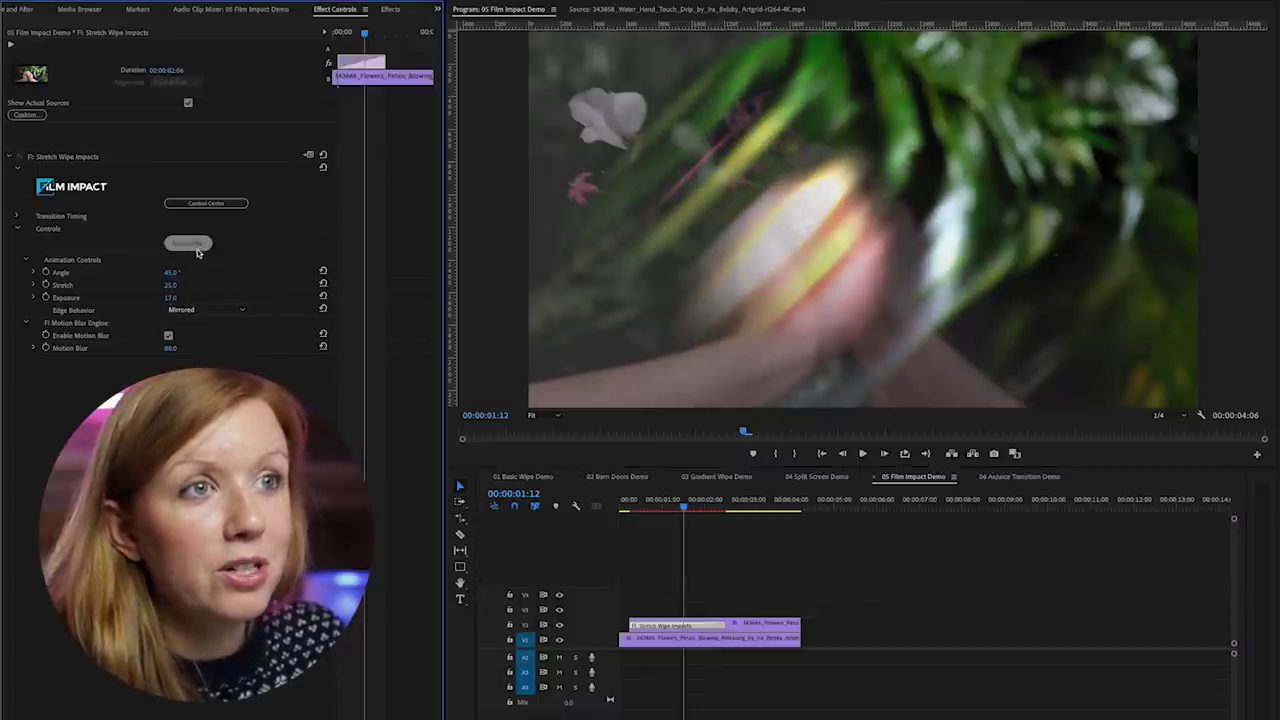
pyautogui.click(192, 247)
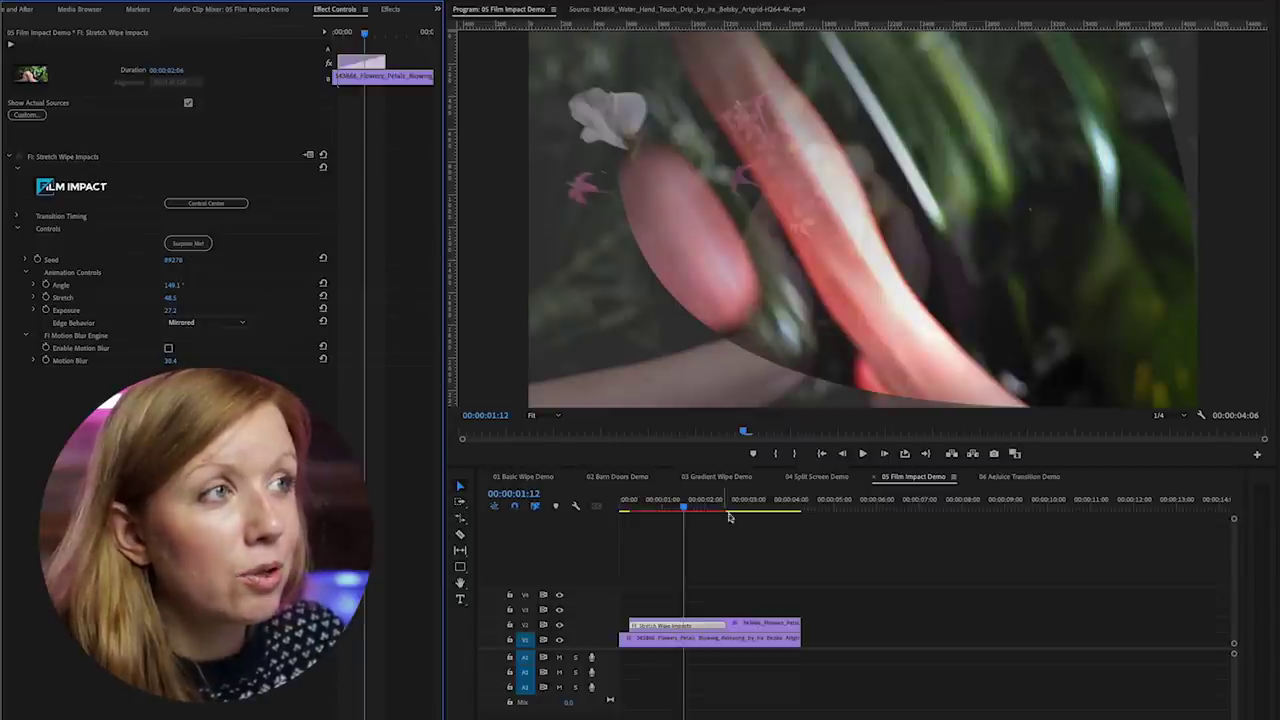
pyautogui.moveTo(684, 507); pyautogui.dragTo(690, 532)
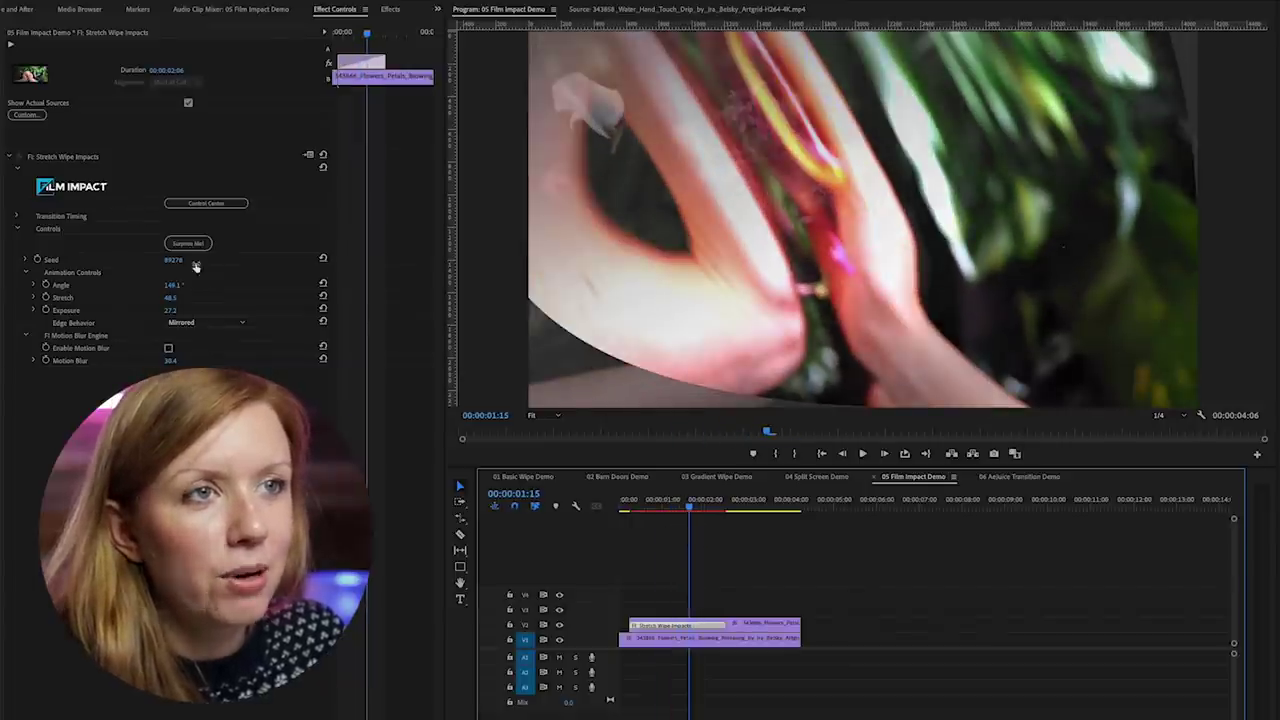
pyautogui.press('Home')
pyautogui.press('space')
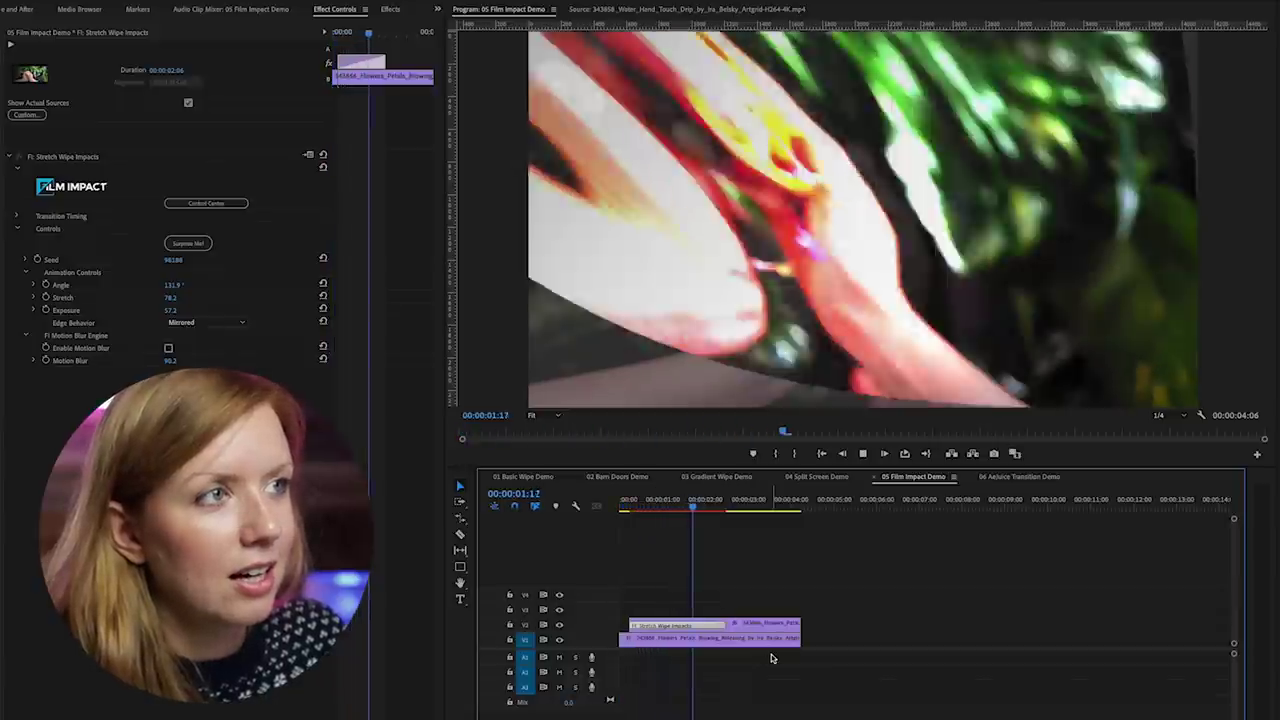
pyautogui.press('space')
pyautogui.click(674, 505)
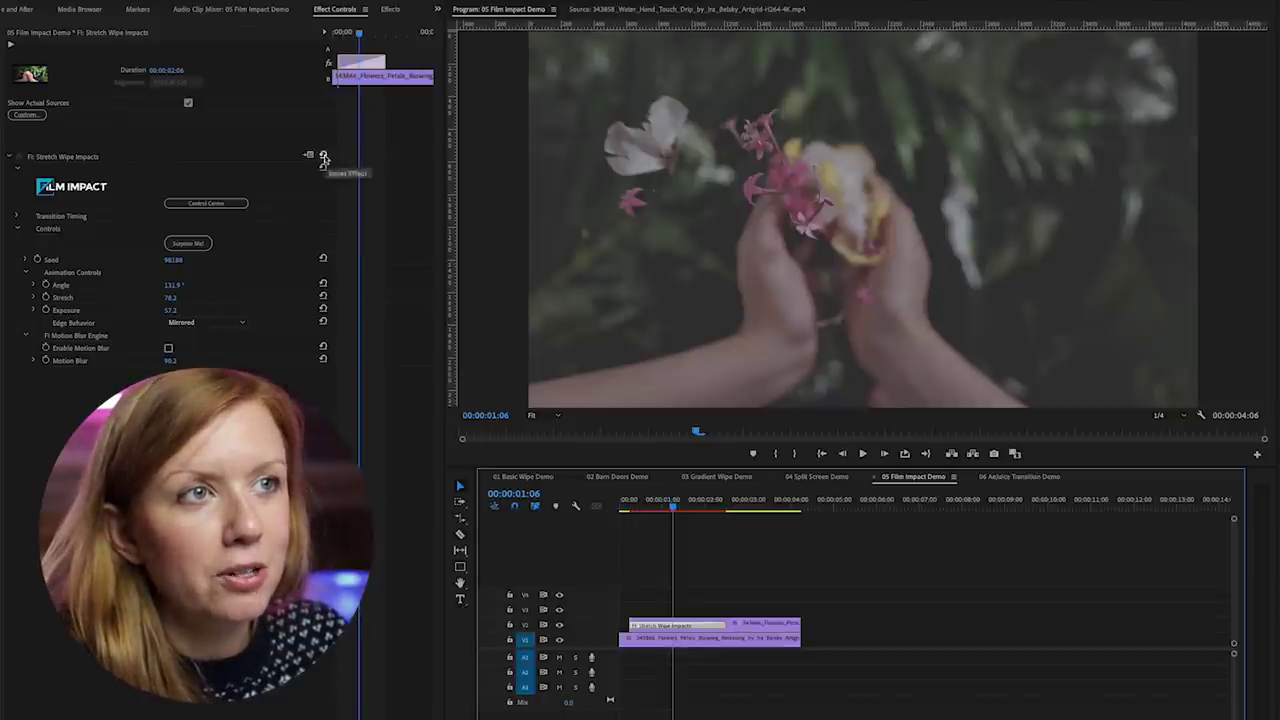
pyautogui.click(323, 158)
# Swap the Stretch Wipe for FI: Plateau Wipe Impacts and play it back.
pyautogui.click(391, 10)
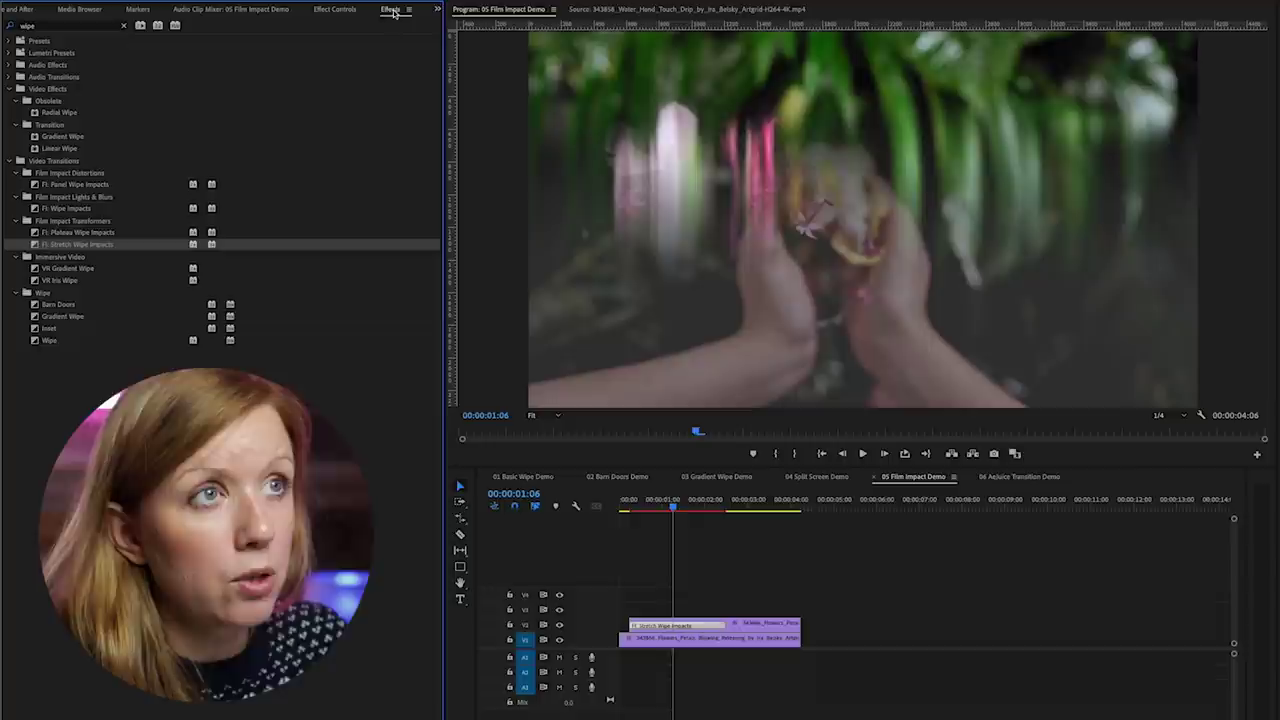
pyautogui.click(73, 232)
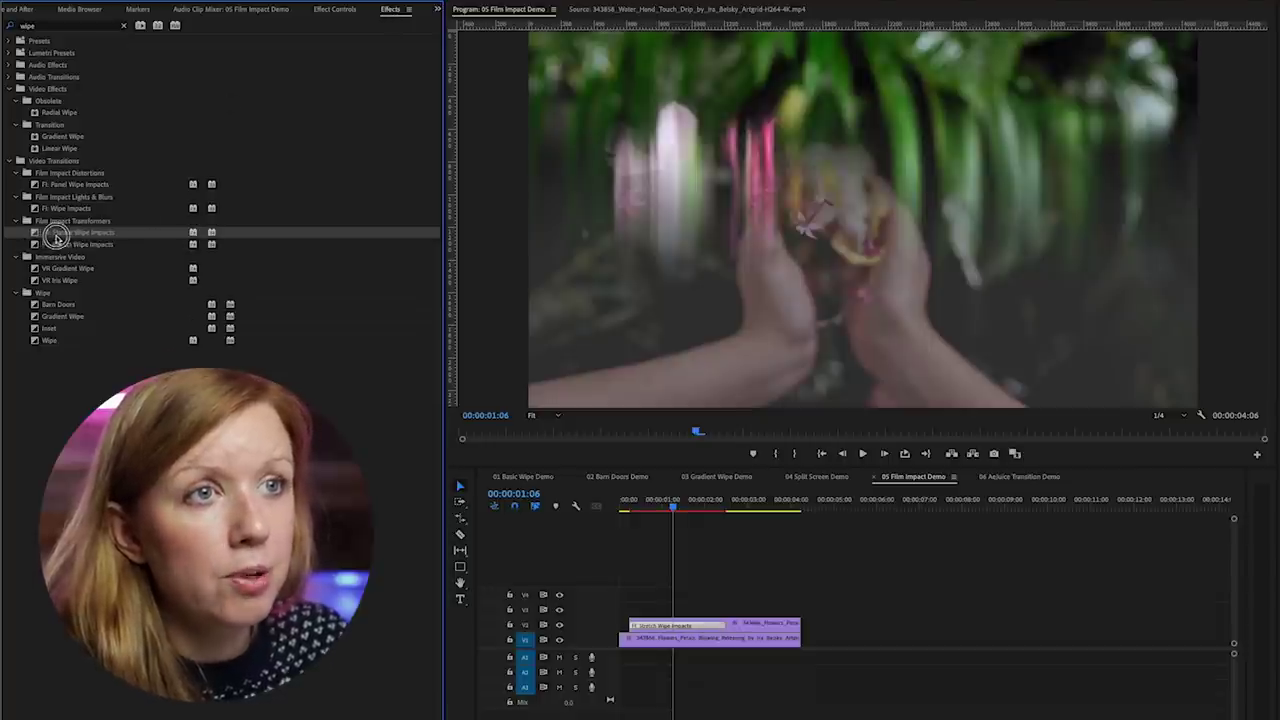
pyautogui.moveTo(55, 236); pyautogui.dragTo(658, 625)
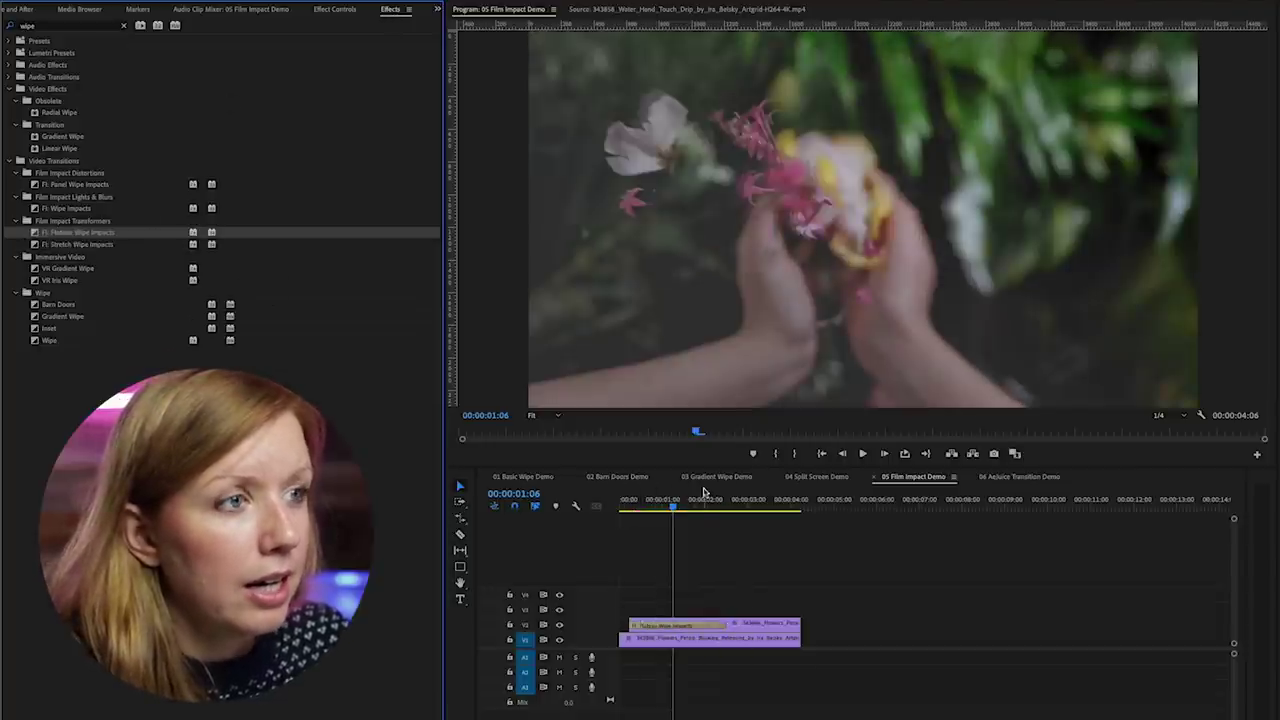
pyautogui.moveTo(676, 505)
pyautogui.mouseDown()
pyautogui.moveTo(612, 506)
pyautogui.moveTo(665, 522)
pyautogui.mouseUp()
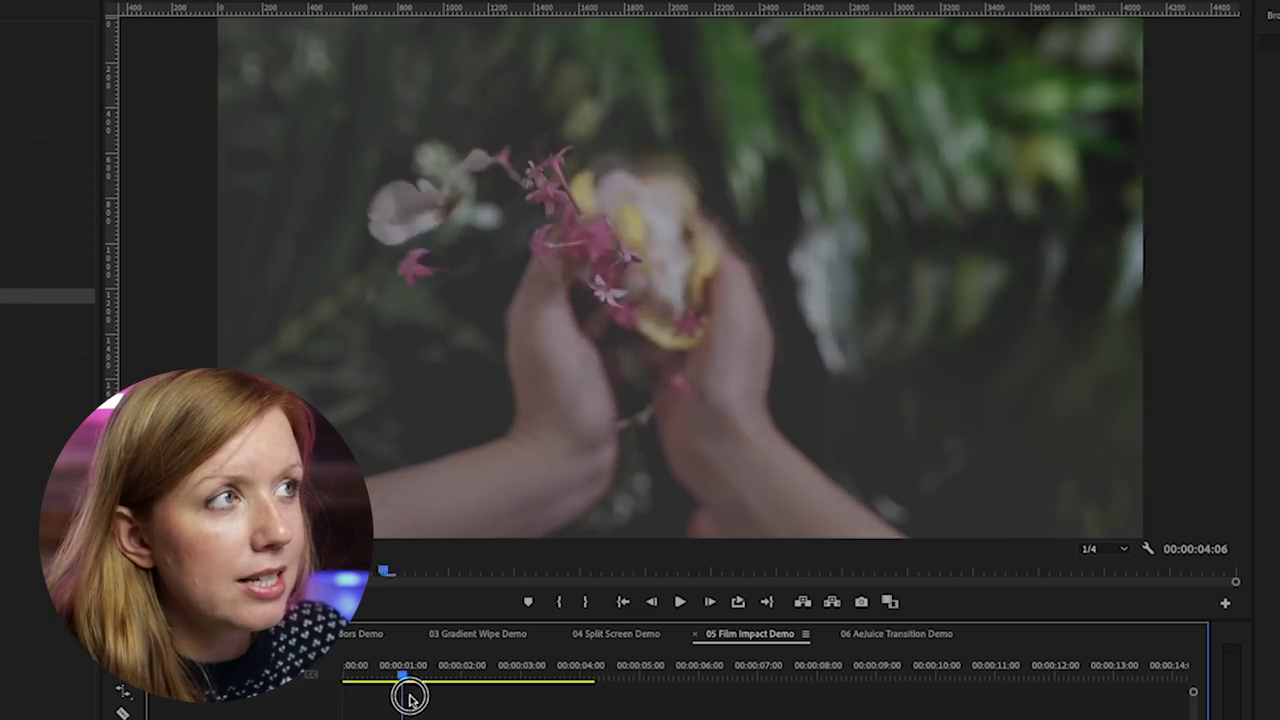
pyautogui.moveTo(409, 697); pyautogui.dragTo(358, 705)
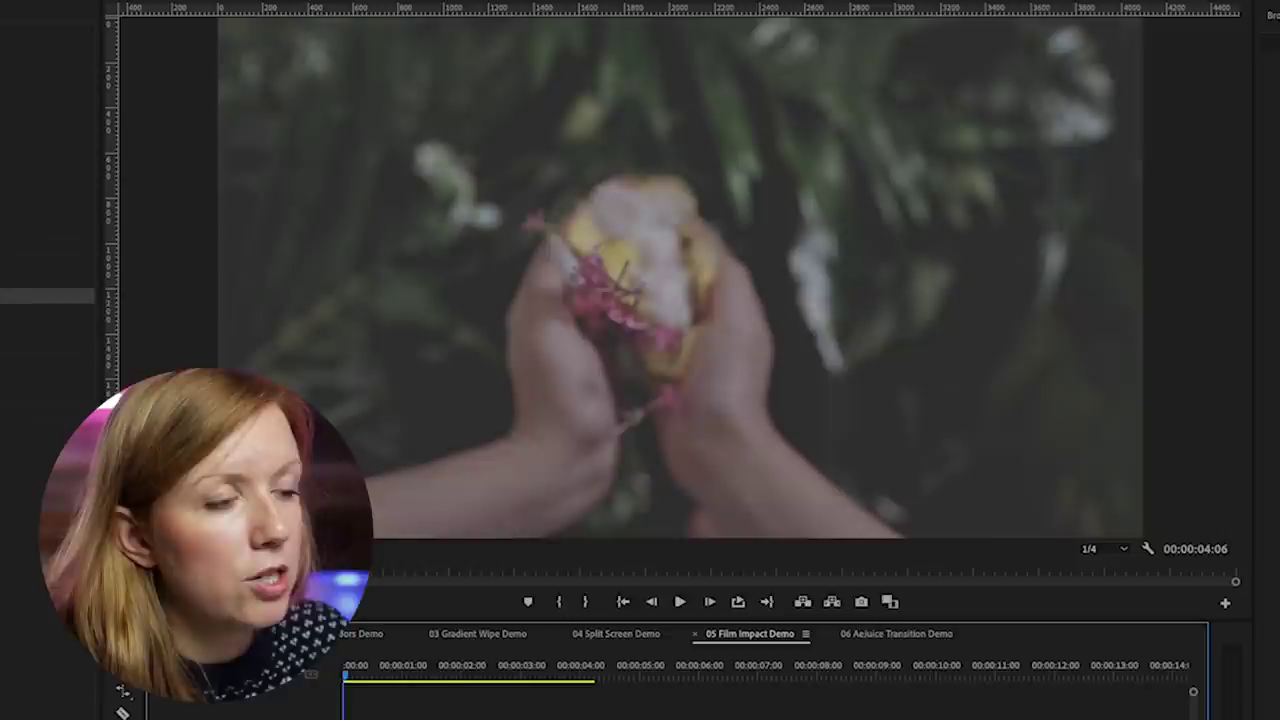
pyautogui.press('space')
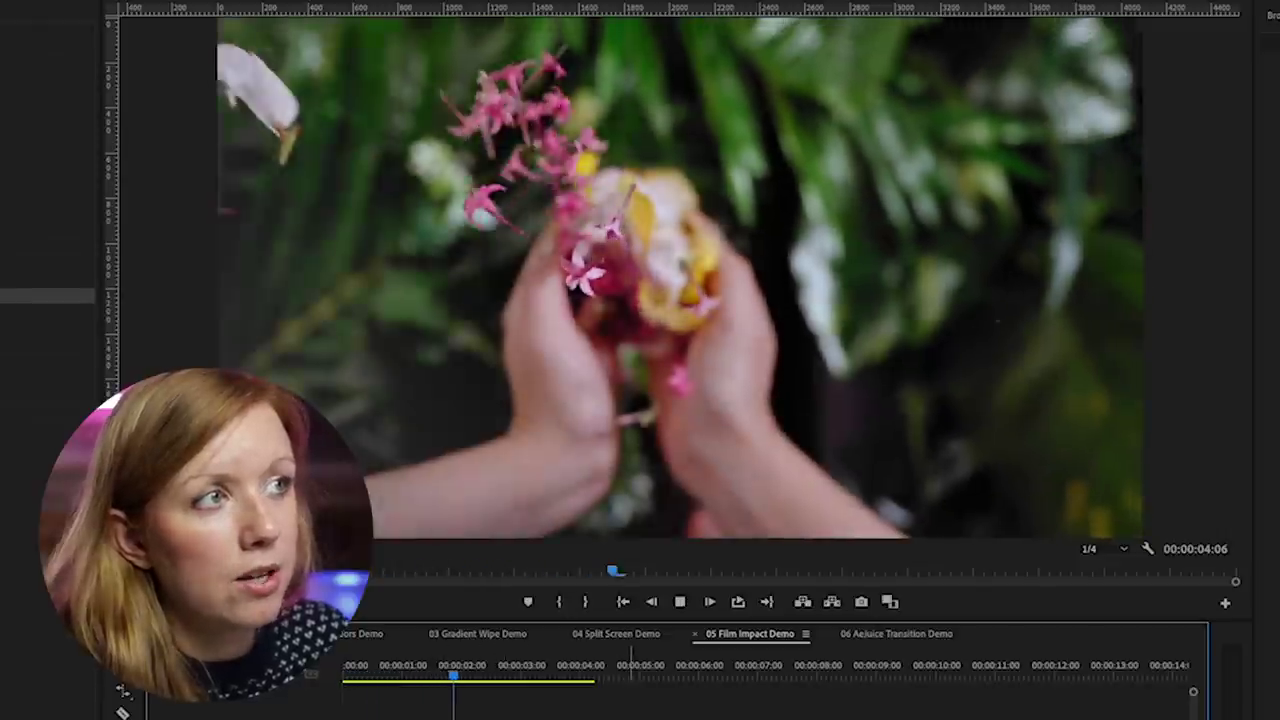
pyautogui.press('space')
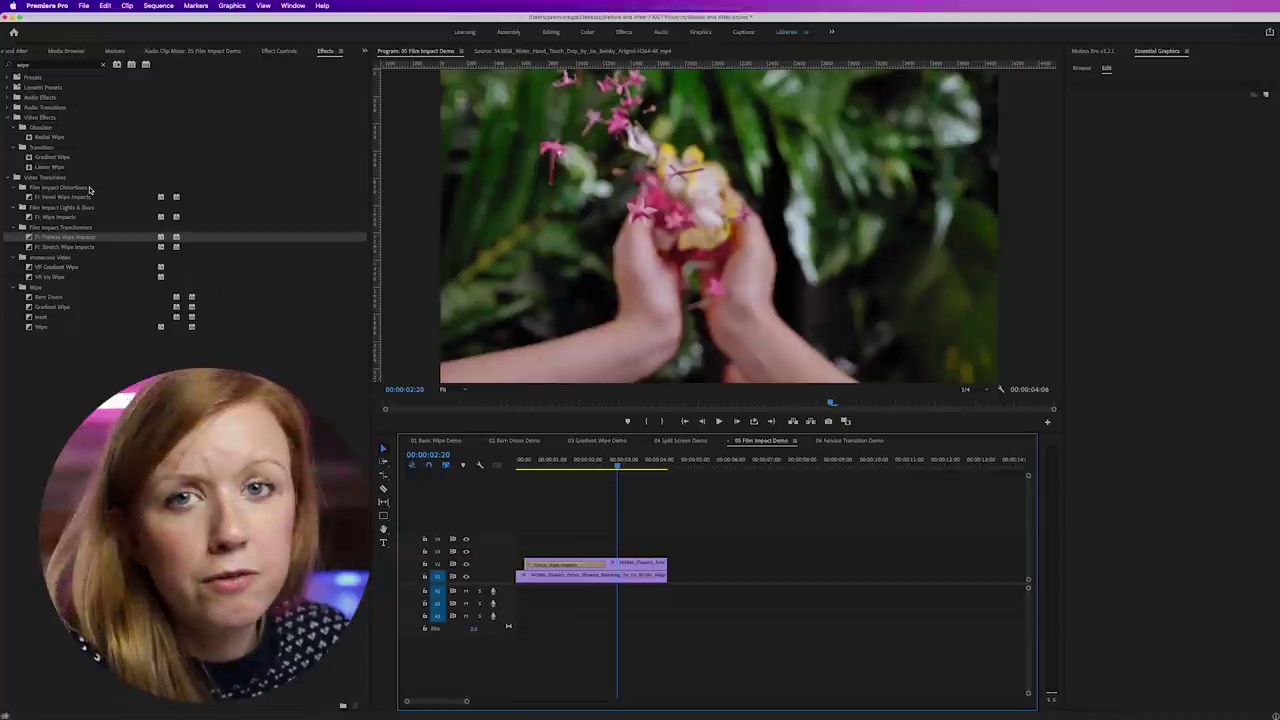
# Switch to the 06 AEJuice Transition Demo sequence and launch AEJuice Pack Manager 4 from Window > Extensions.
pyautogui.click(844, 441)
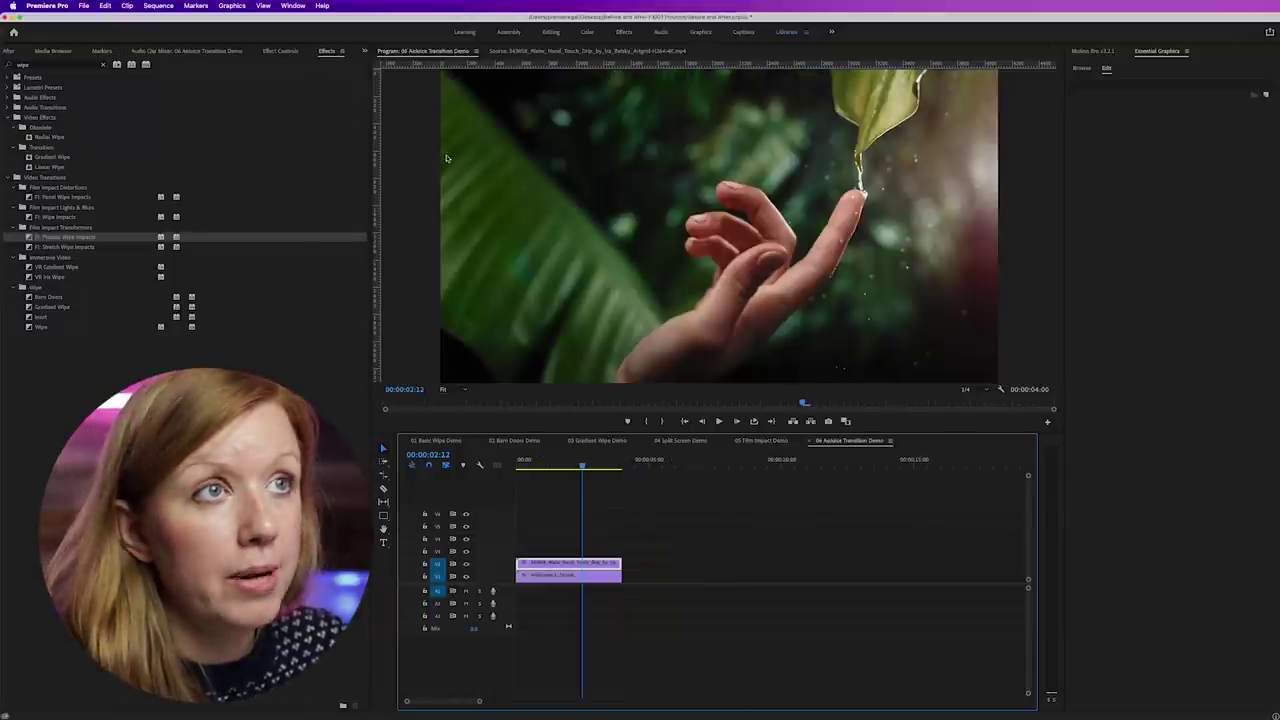
pyautogui.click(293, 5)
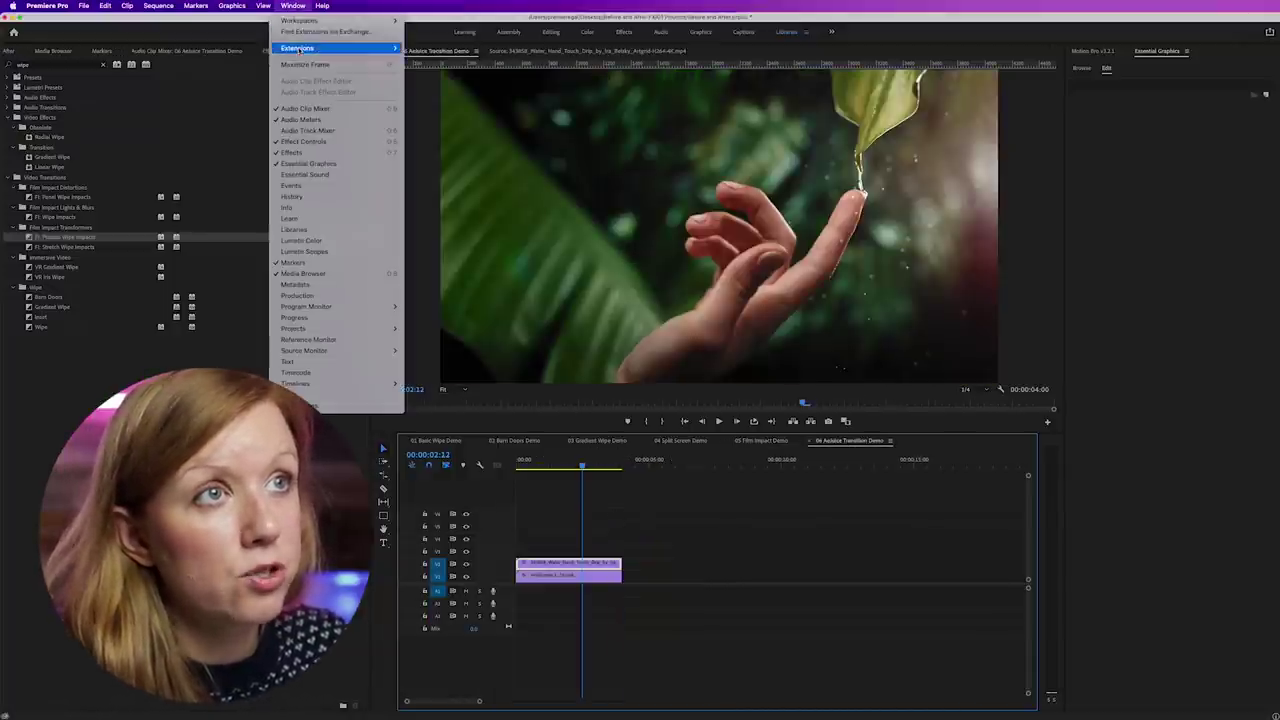
pyautogui.moveTo(320, 48)
pyautogui.click(443, 48)
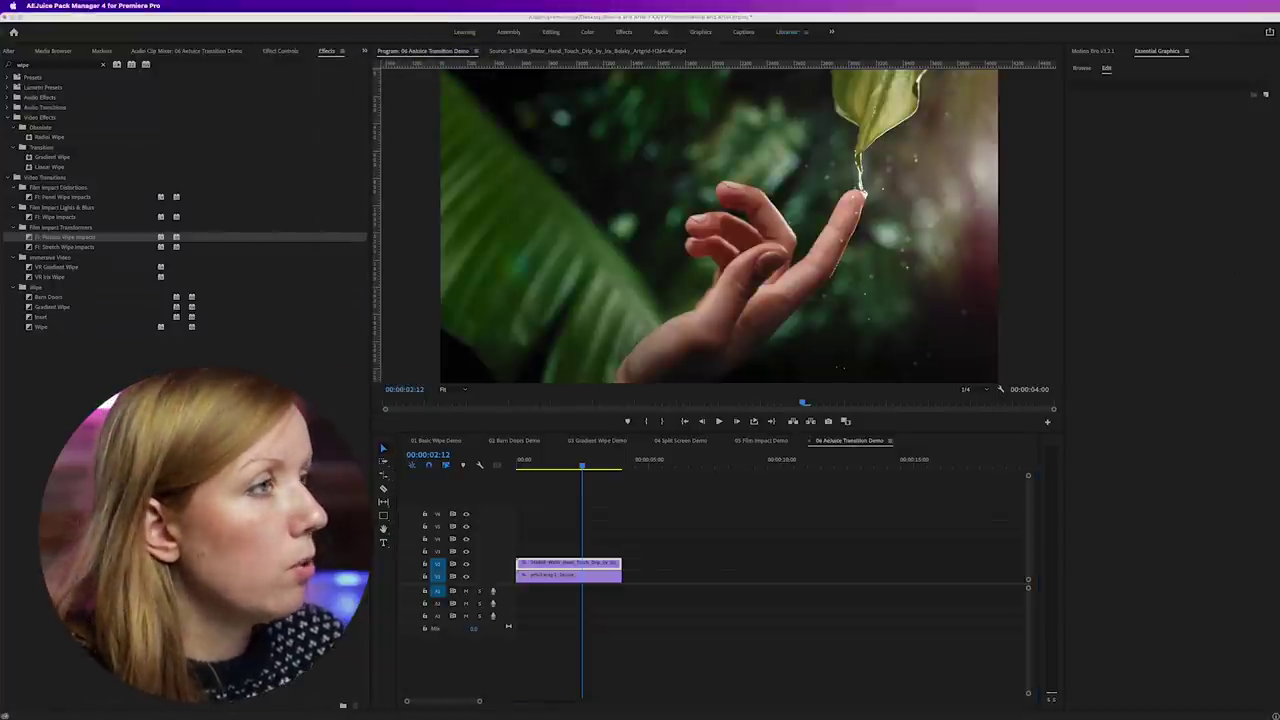
pyautogui.moveTo(996, 275); pyautogui.dragTo(1032, 237)
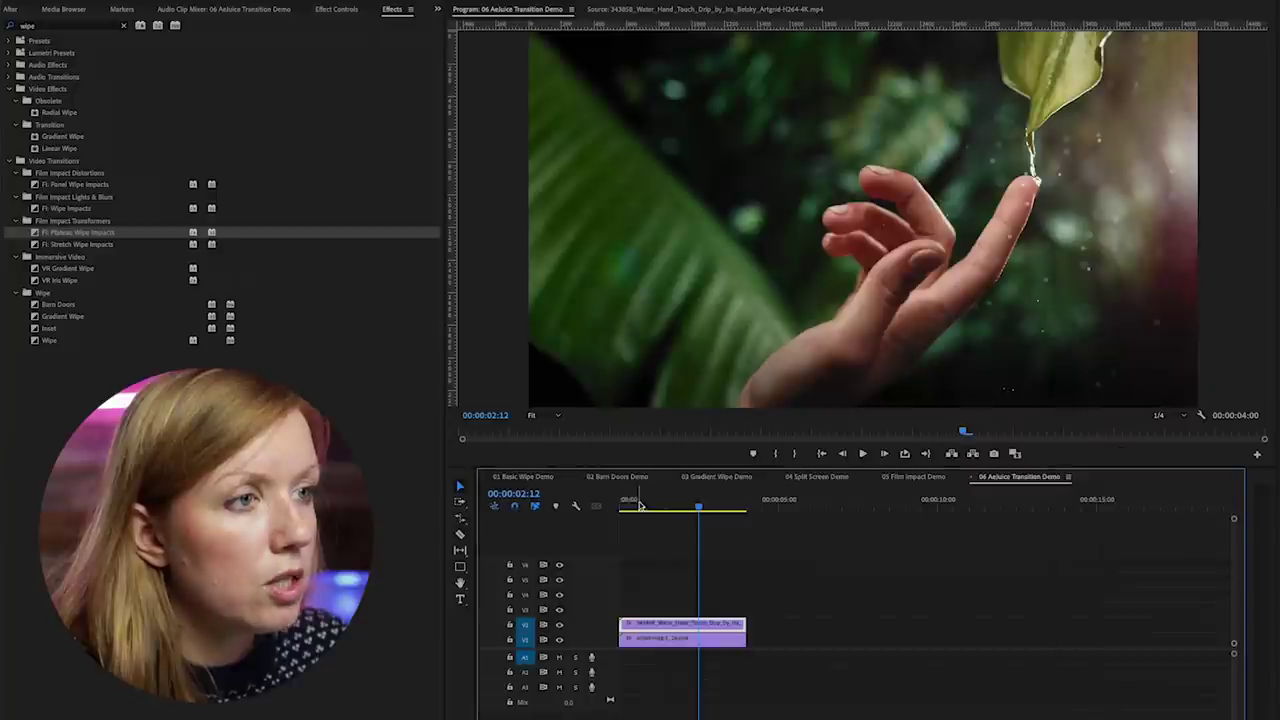
# Trim the V2 clip to the playhead and import the Cursor Black 01 Top transition.
pyautogui.moveTo(640, 510); pyautogui.dragTo(668, 518)
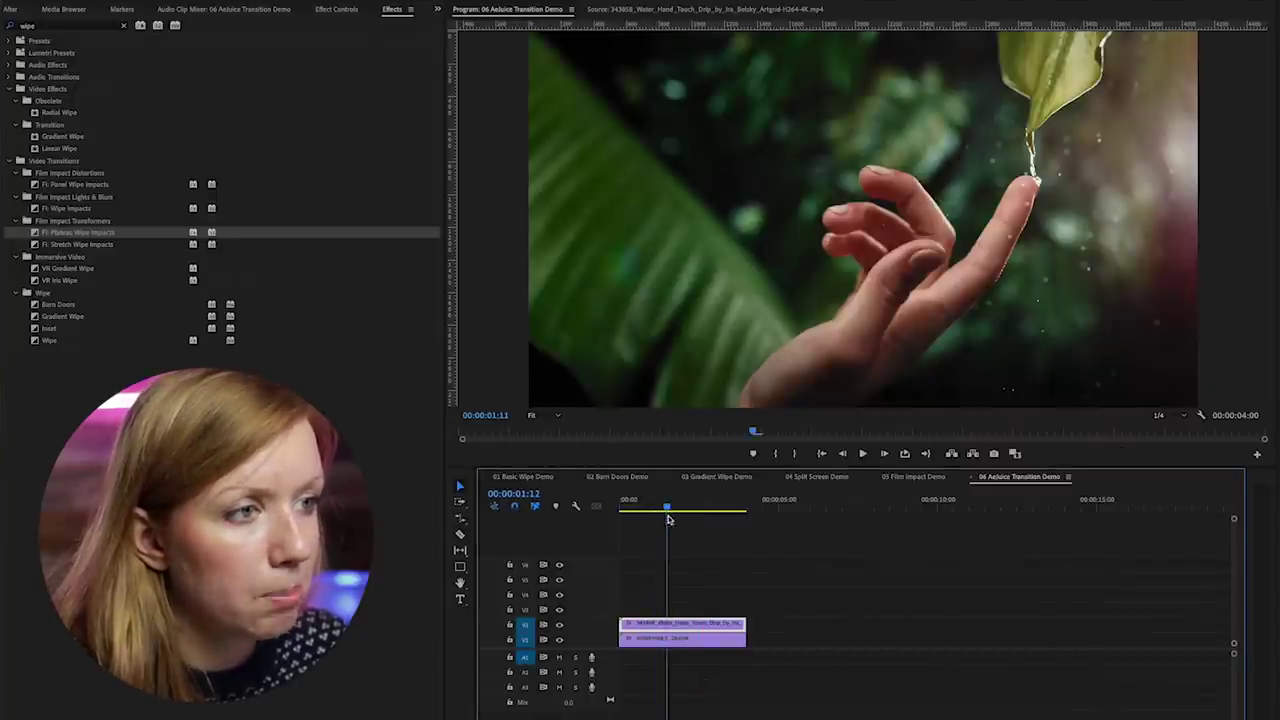
pyautogui.moveTo(620, 623); pyautogui.dragTo(667, 622)
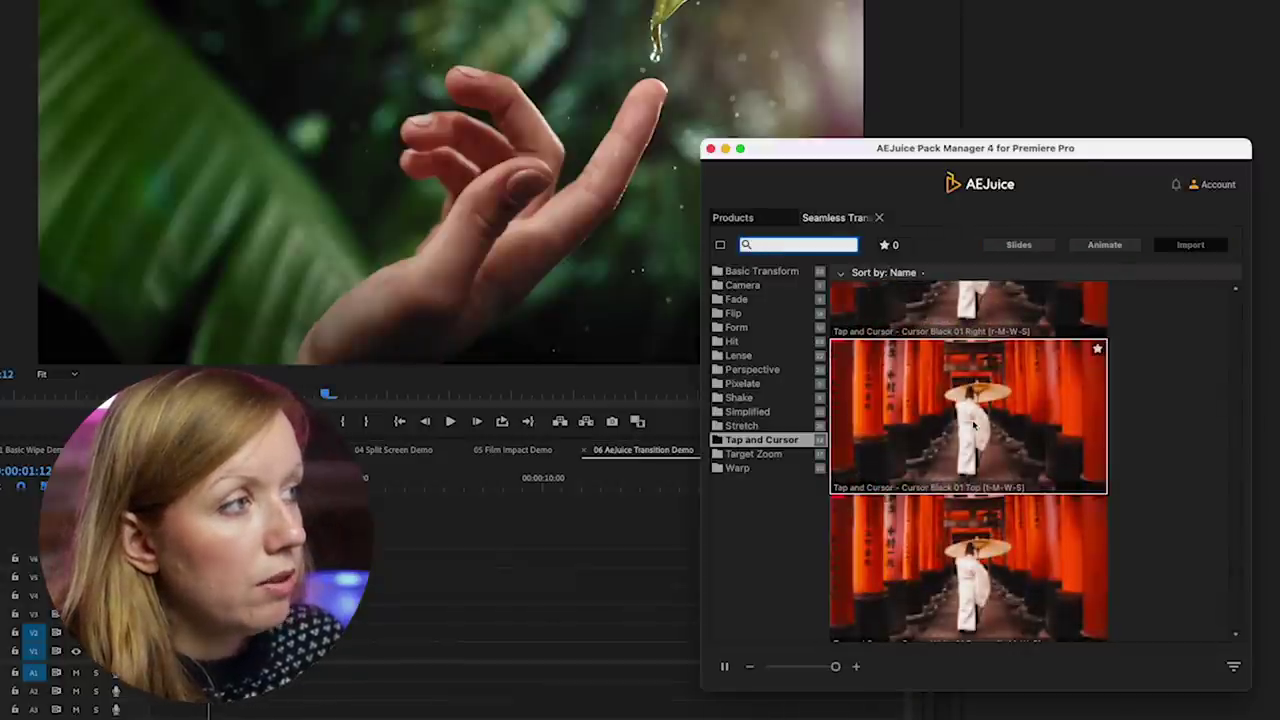
pyautogui.doubleClick(974, 425)
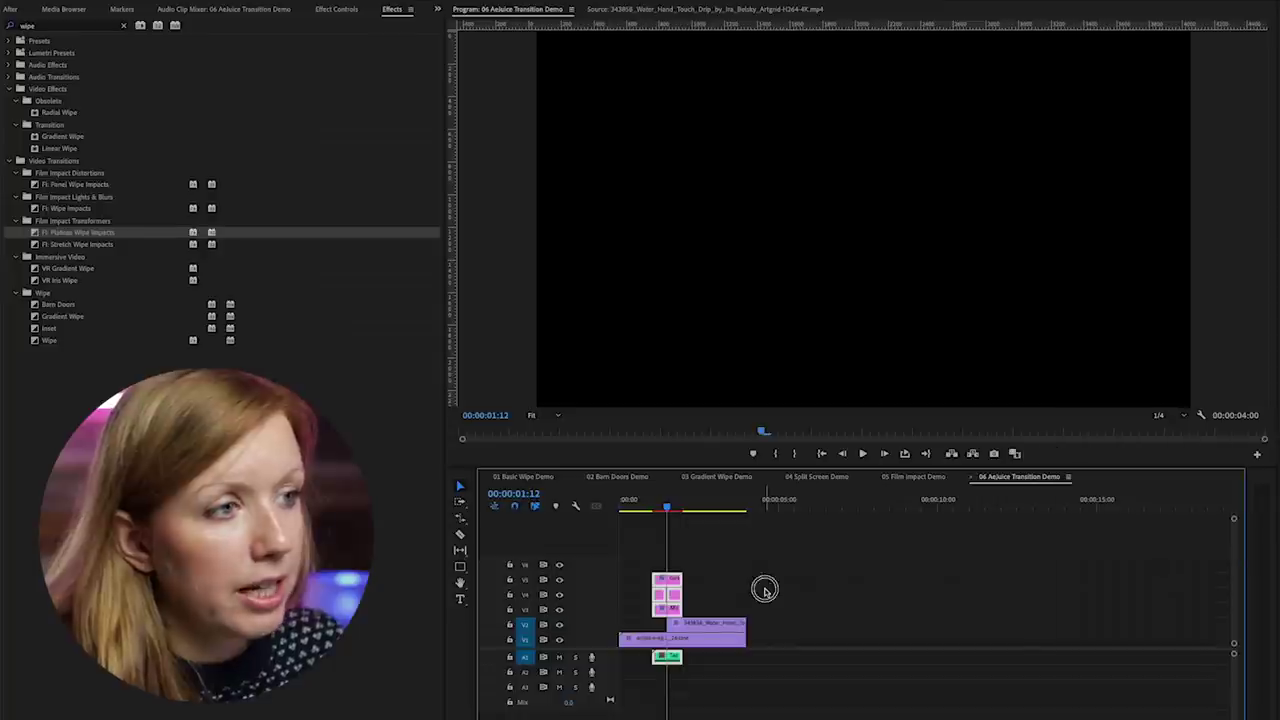
pyautogui.click(755, 540)
pyautogui.press('Home')
pyautogui.press('space')
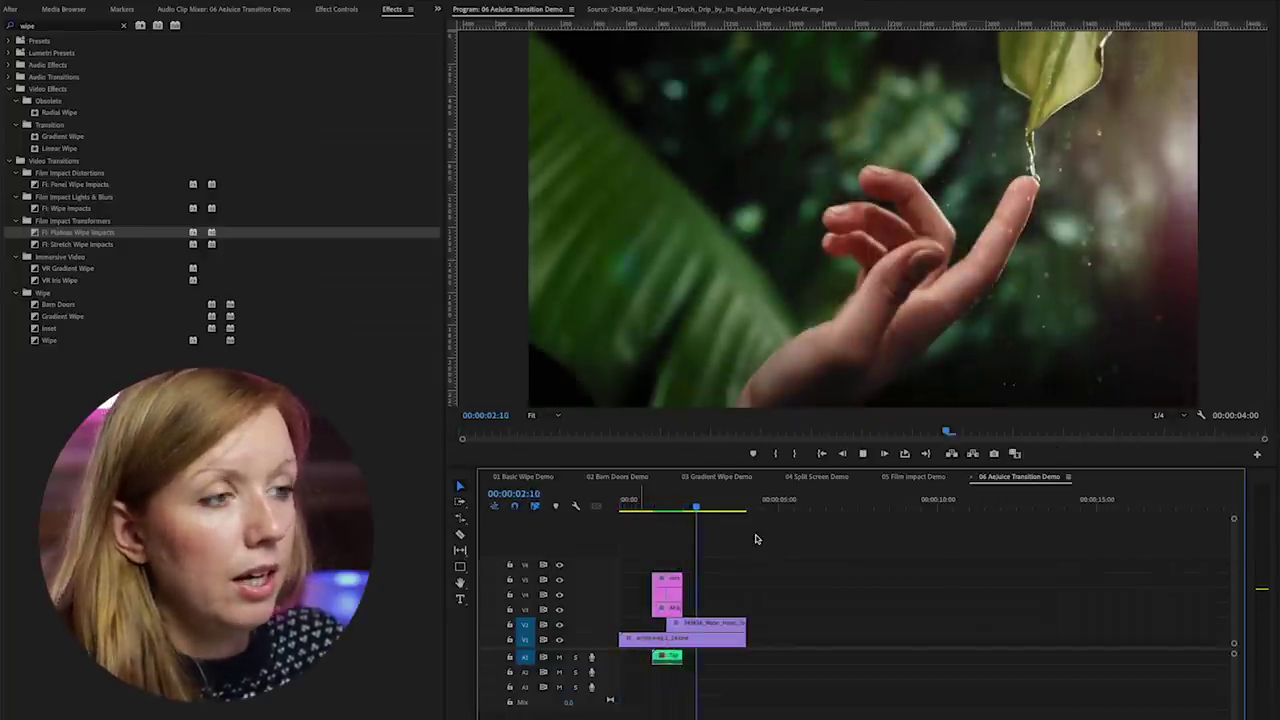
pyautogui.click(664, 503)
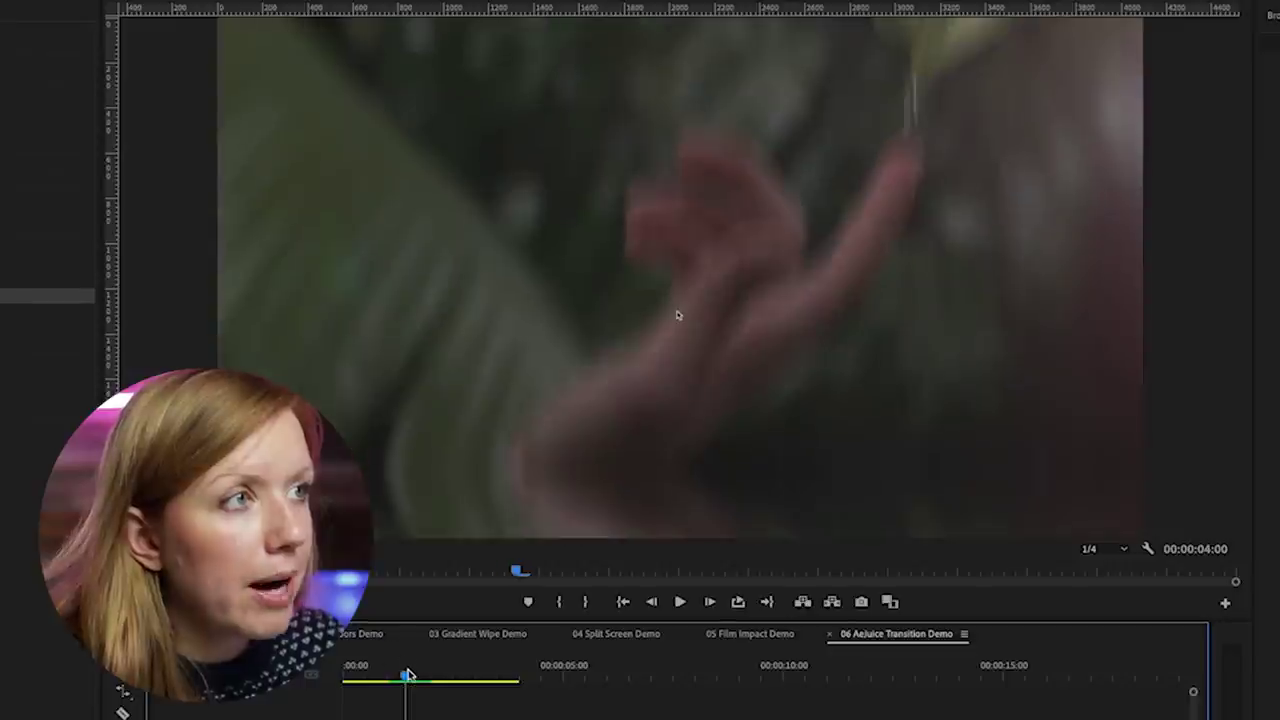
pyautogui.moveTo(417, 685); pyautogui.dragTo(312, 680)
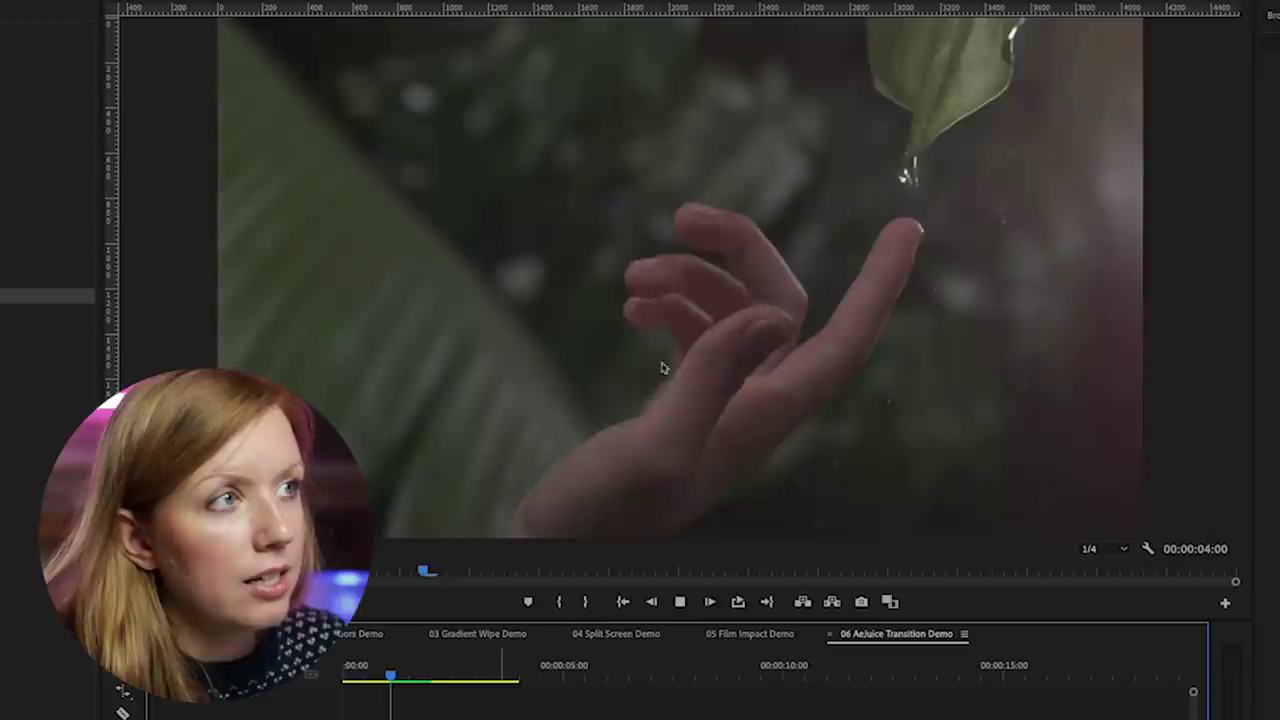
pyautogui.press('space')
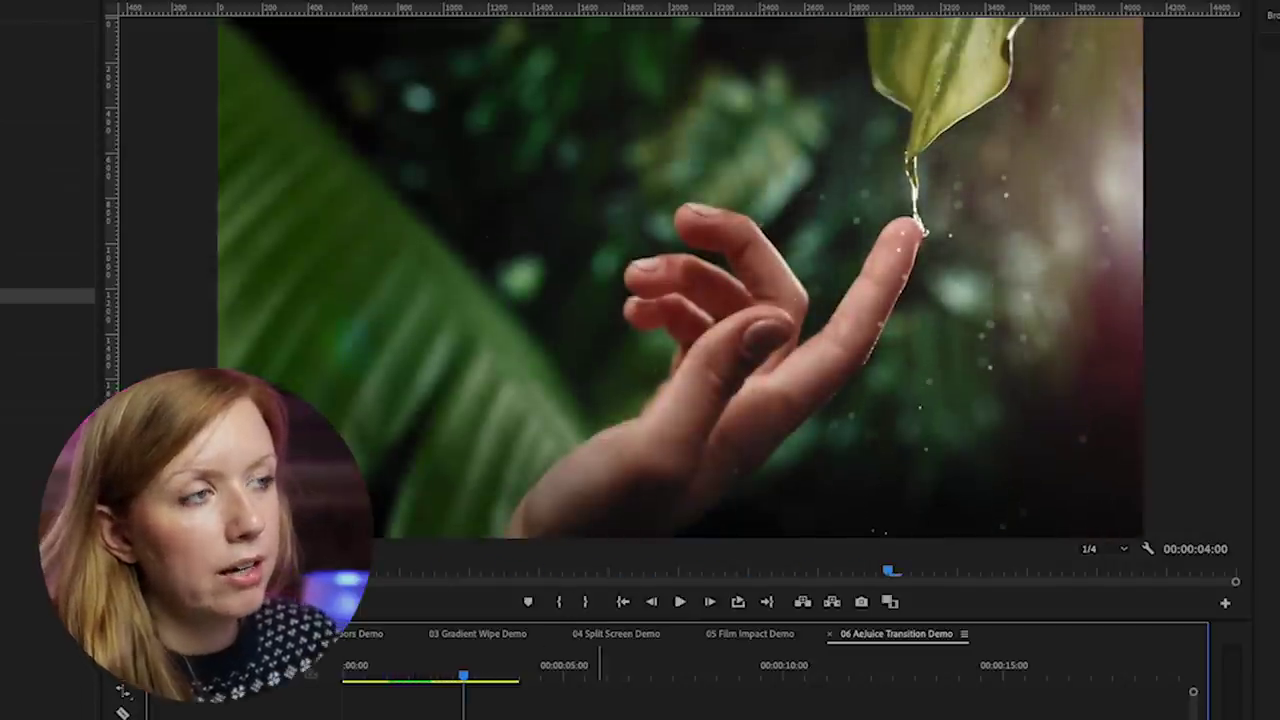